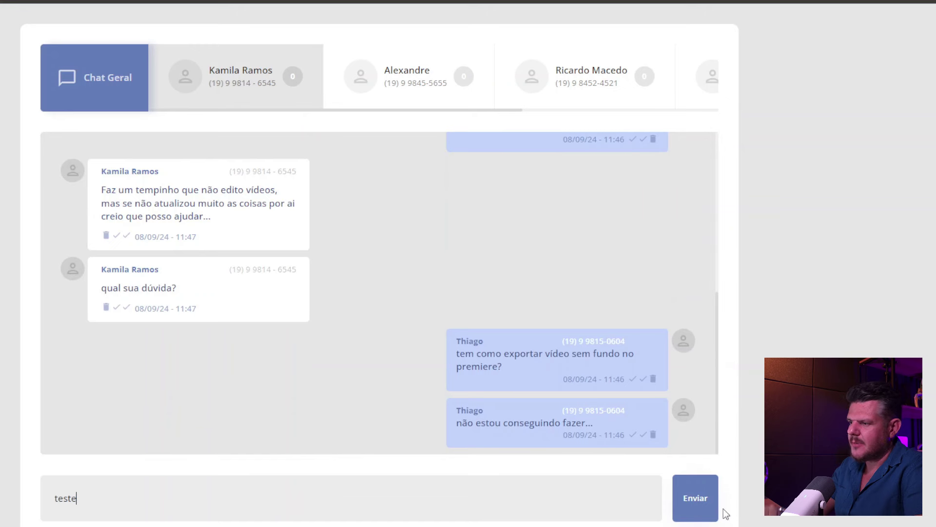
Send the message "teste" in the open chat conversation.
{"action": "left_click", "coordinate": [698, 514]}
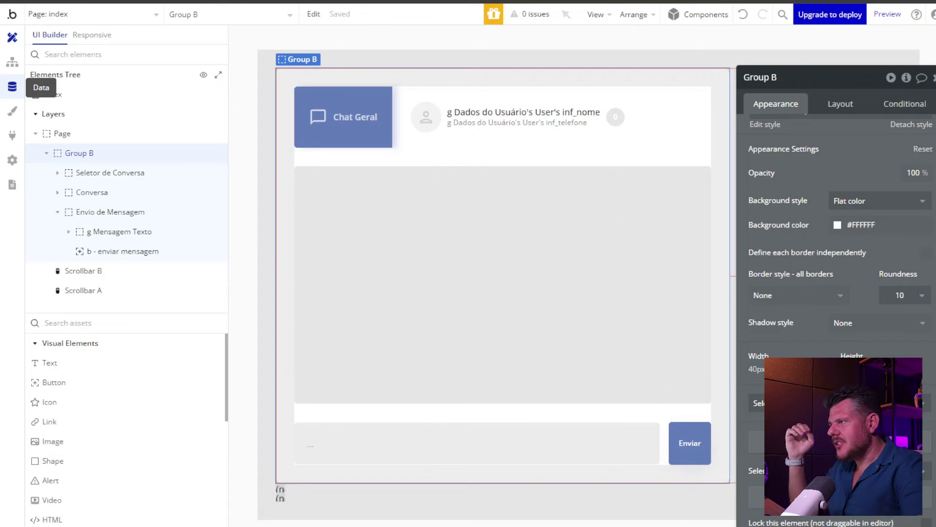
Open the app's database and compare the fields of the Mensagens and User data types, ending with User's avatar, name and phone fields.
{"action": "left_click", "coordinate": [12, 86]}
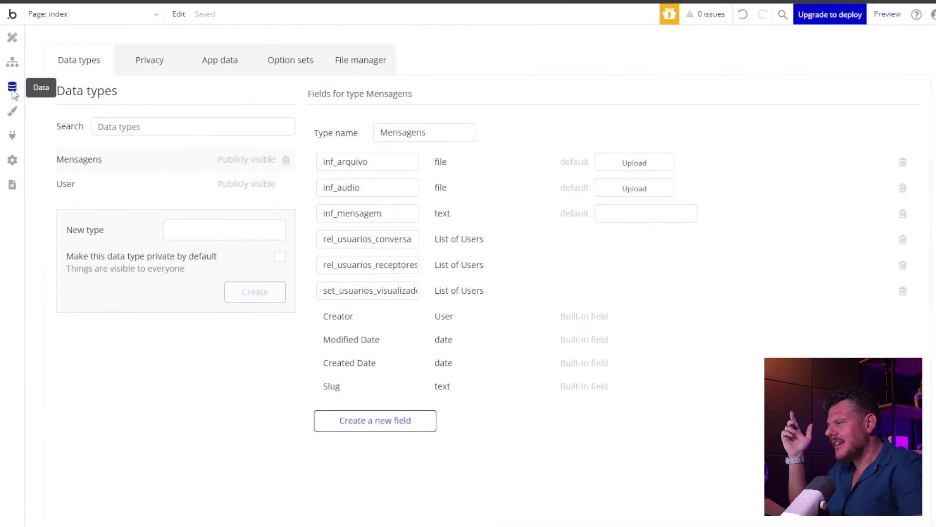
{"action": "left_click", "coordinate": [87, 185]}
{"action": "left_click", "coordinate": [90, 162]}
{"action": "left_click", "coordinate": [86, 186]}
{"action": "left_click", "coordinate": [89, 165]}
{"action": "left_click", "coordinate": [90, 183]}
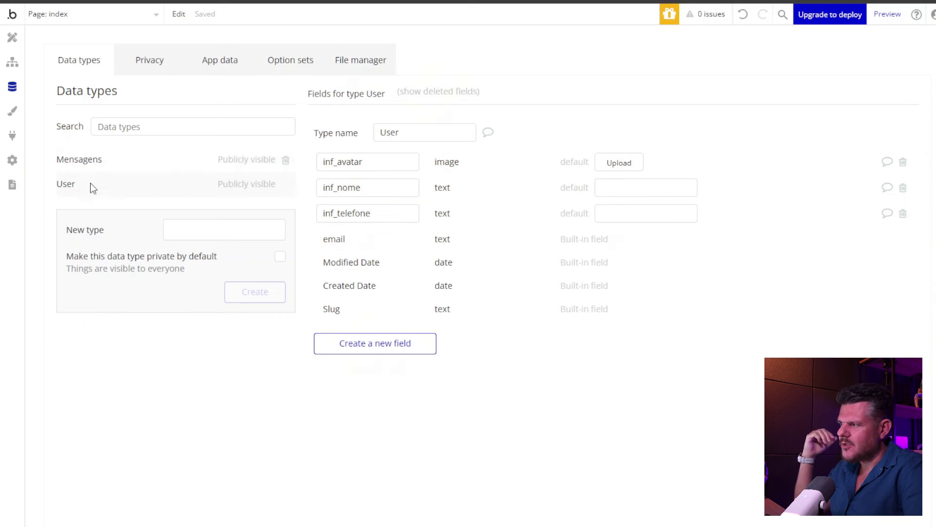
{"action": "left_click", "coordinate": [131, 167]}
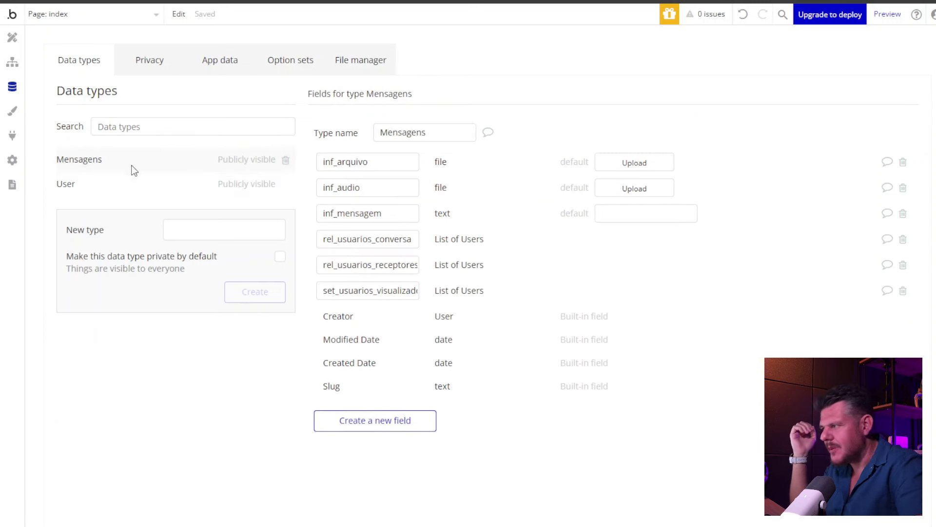
{"action": "left_click", "coordinate": [124, 179]}
{"action": "left_click", "coordinate": [122, 167]}
{"action": "left_click", "coordinate": [121, 186]}
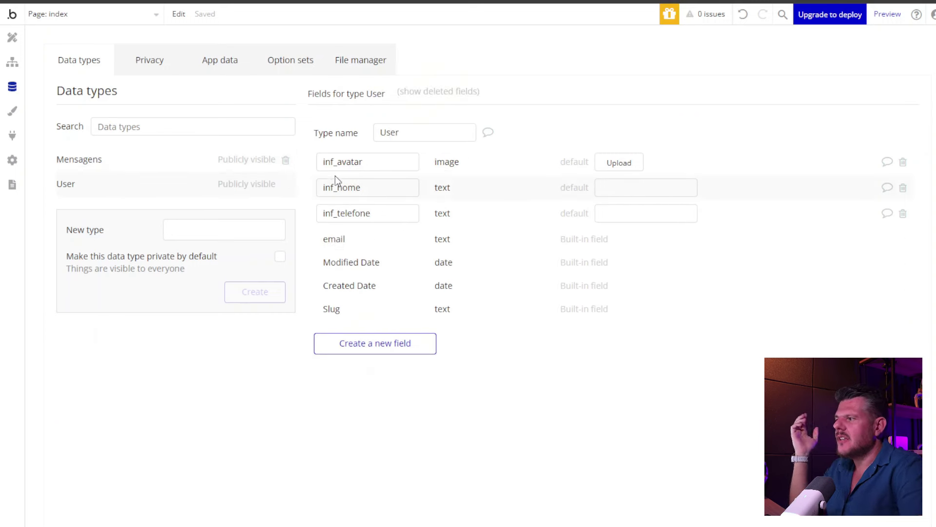
{"action": "double_click", "coordinate": [379, 163]}
{"action": "double_click", "coordinate": [379, 190]}
{"action": "double_click", "coordinate": [381, 211]}
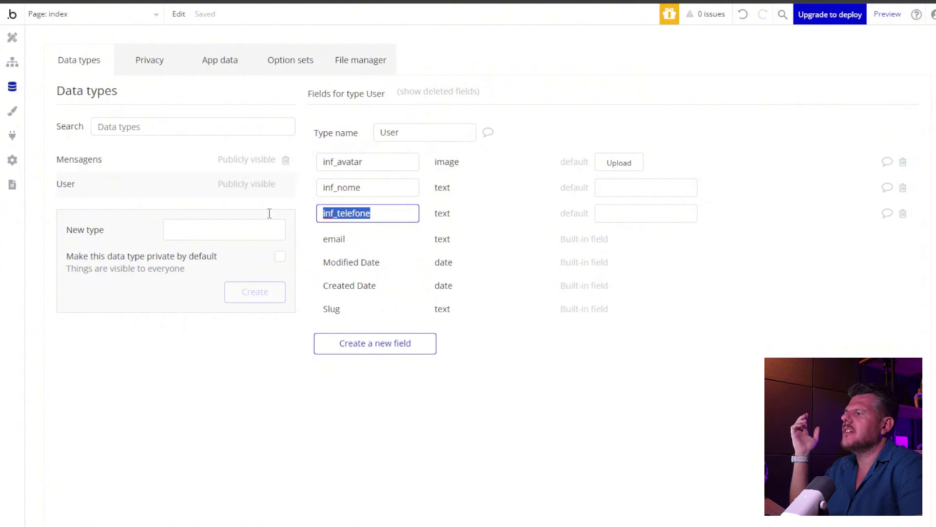
{"action": "left_click", "coordinate": [218, 229]}
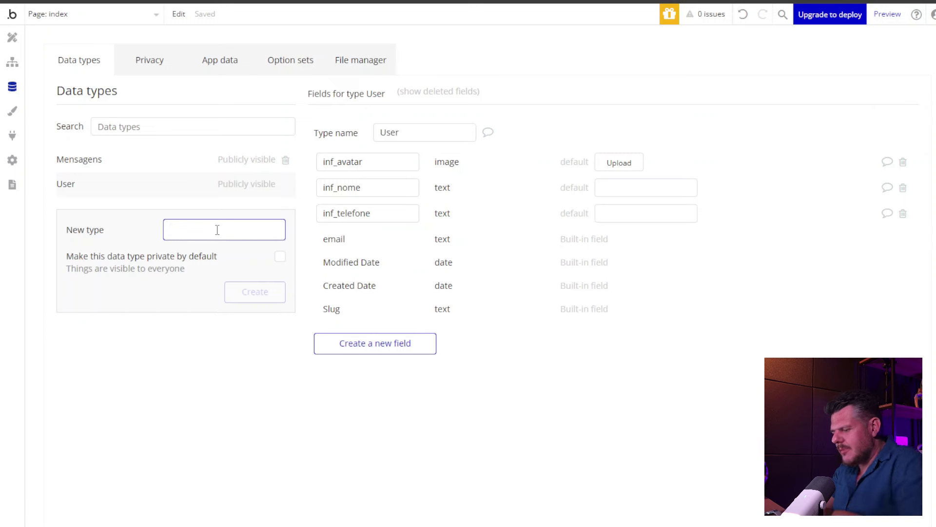
{"action": "type", "text": "inf_nome"}
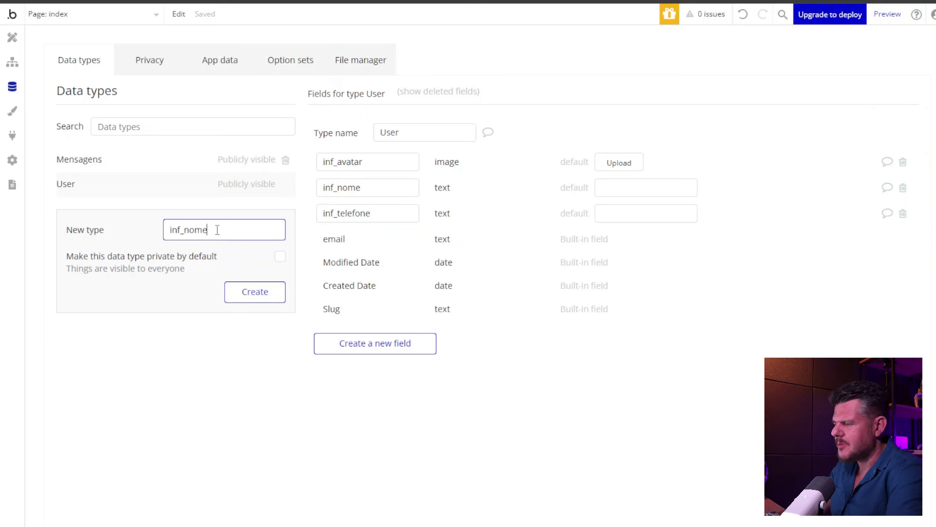
{"action": "left_click_drag", "start_coordinate": [212, 227], "coordinate": [96, 219]}
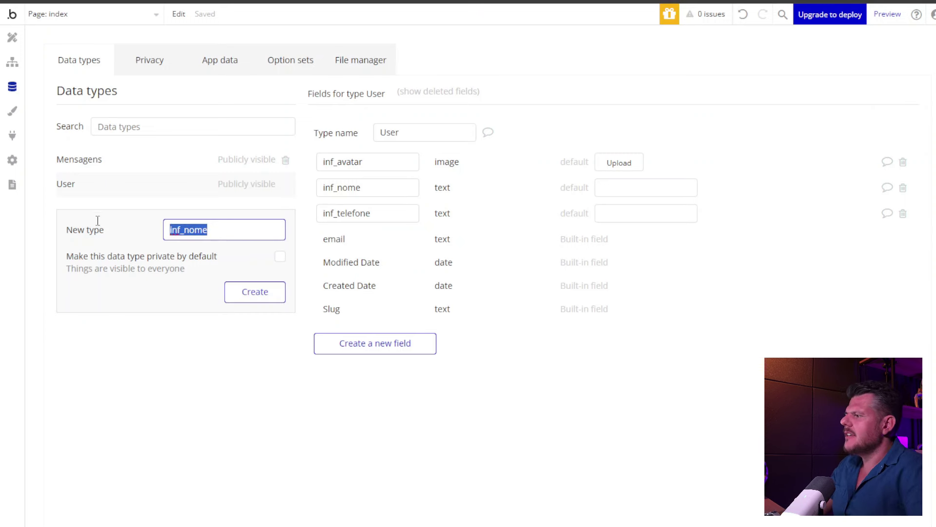
{"action": "key", "text": "BackSpace"}
Create a new field named inf_nome of type text on the User data type.
{"action": "left_click", "coordinate": [364, 344]}
{"action": "left_click", "coordinate": [455, 112]}
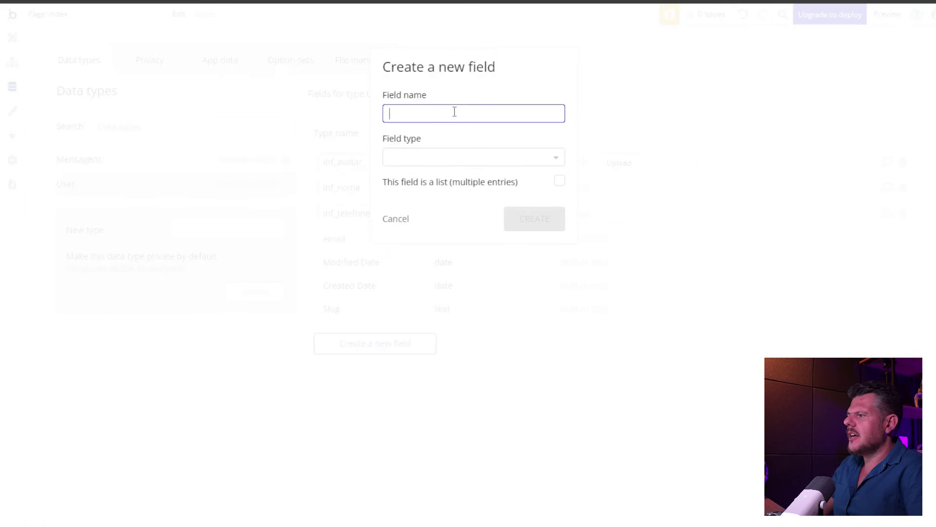
{"action": "type", "text": "inf_nome"}
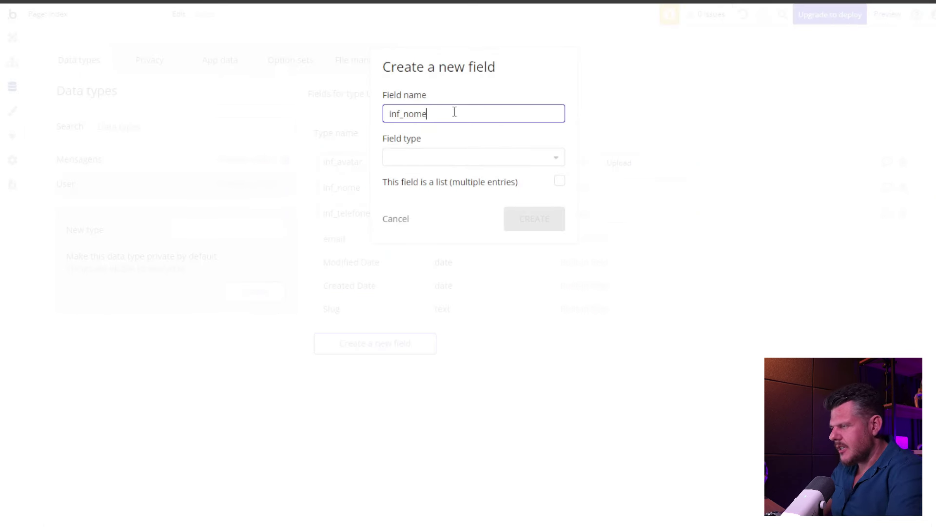
{"action": "left_click", "coordinate": [404, 159]}
{"action": "left_click", "coordinate": [423, 196]}
{"action": "left_click", "coordinate": [520, 220]}
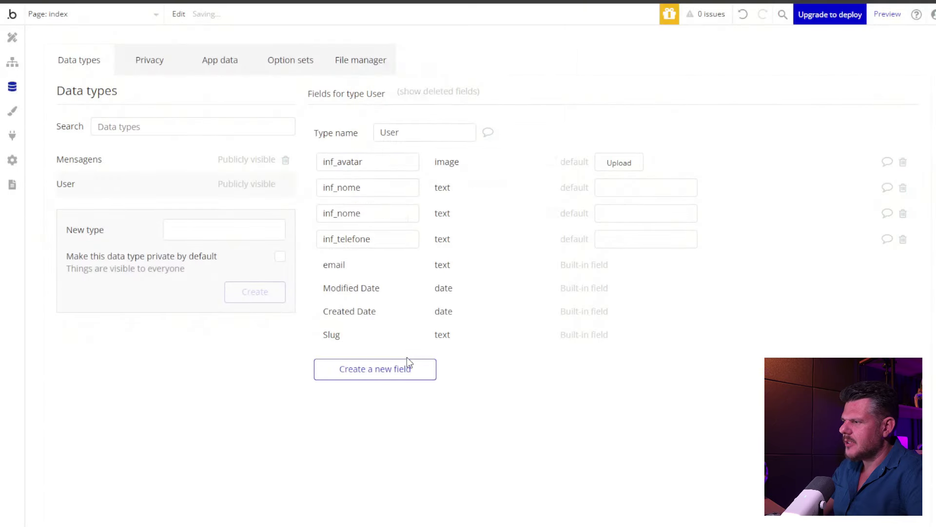
Add an inf_avatar field of type image to the User data type.
{"action": "left_click", "coordinate": [407, 364]}
{"action": "left_click", "coordinate": [438, 111]}
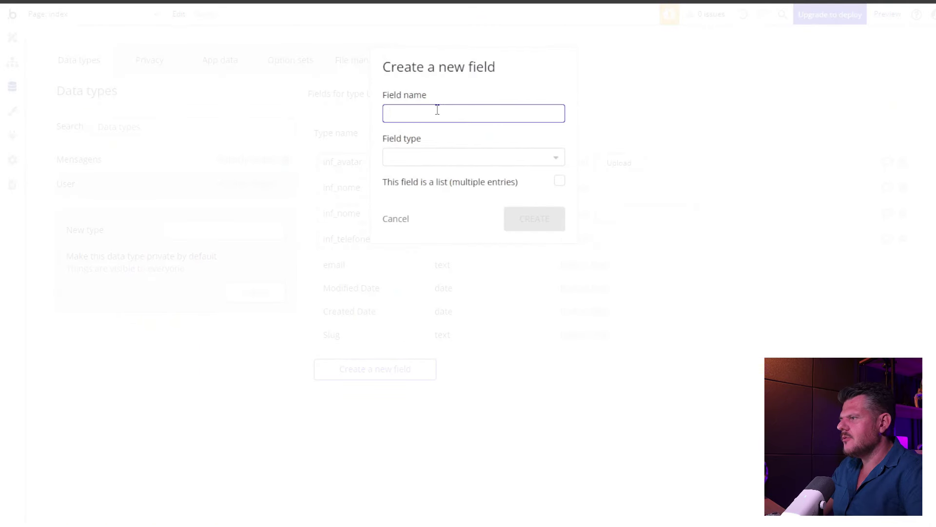
{"action": "type", "text": "inf_avatar"}
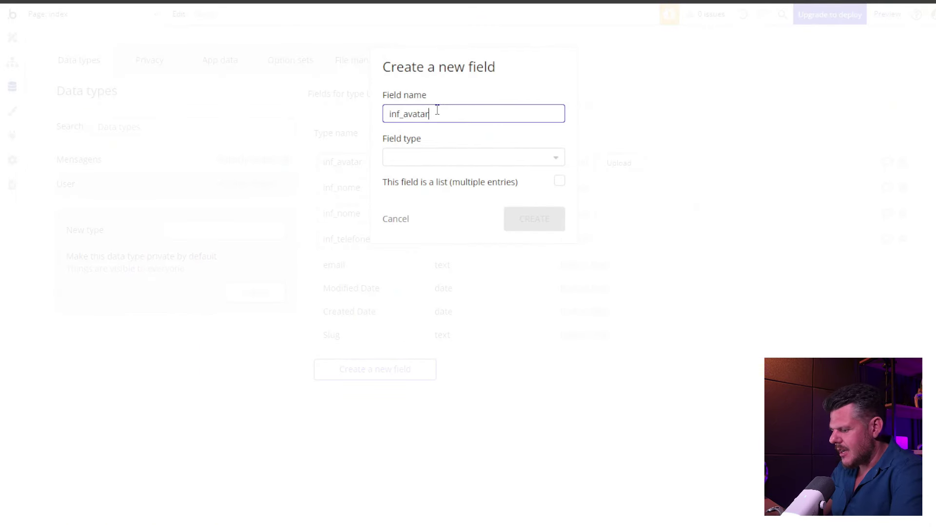
{"action": "left_click", "coordinate": [458, 158]}
{"action": "type", "text": "im"}
{"action": "left_click", "coordinate": [437, 196]}
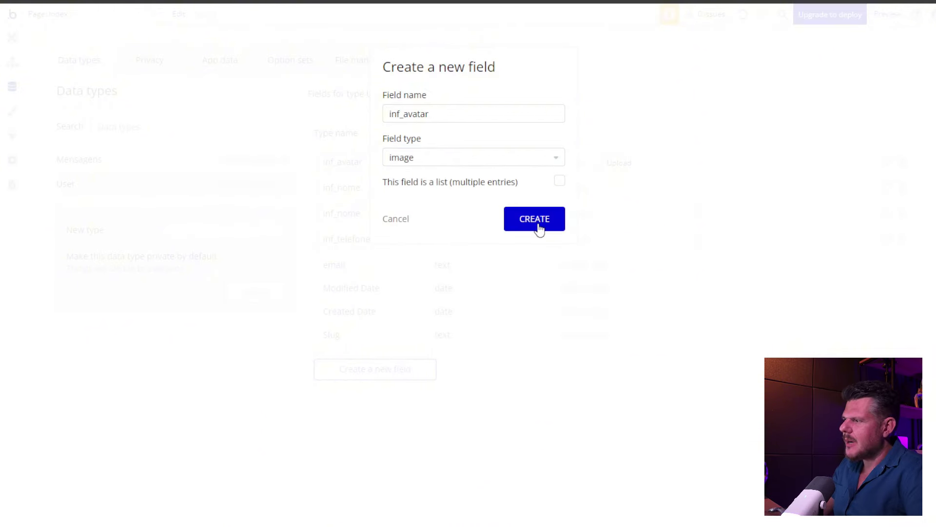
{"action": "left_click", "coordinate": [537, 225]}
Add an inf_telefone field of type text to the User data type.
{"action": "left_click", "coordinate": [396, 393]}
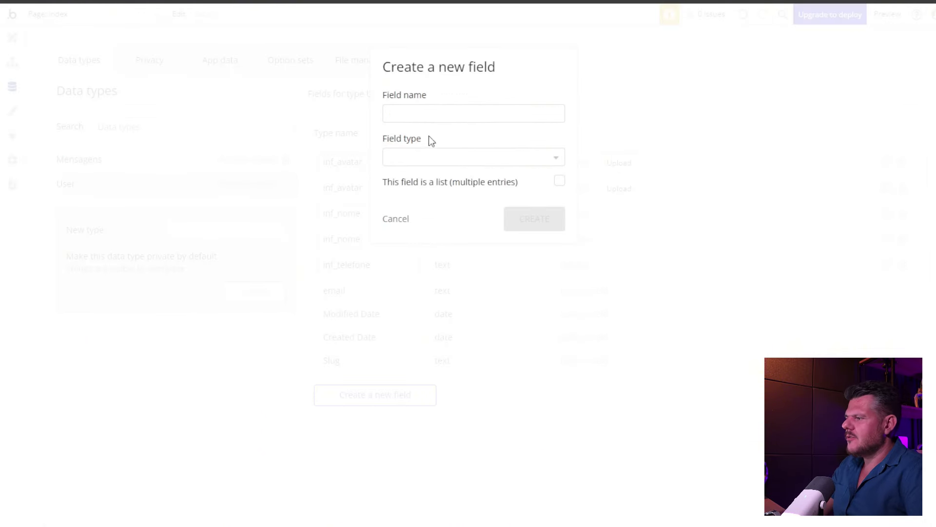
{"action": "left_click", "coordinate": [426, 114]}
{"action": "type", "text": "inf"}
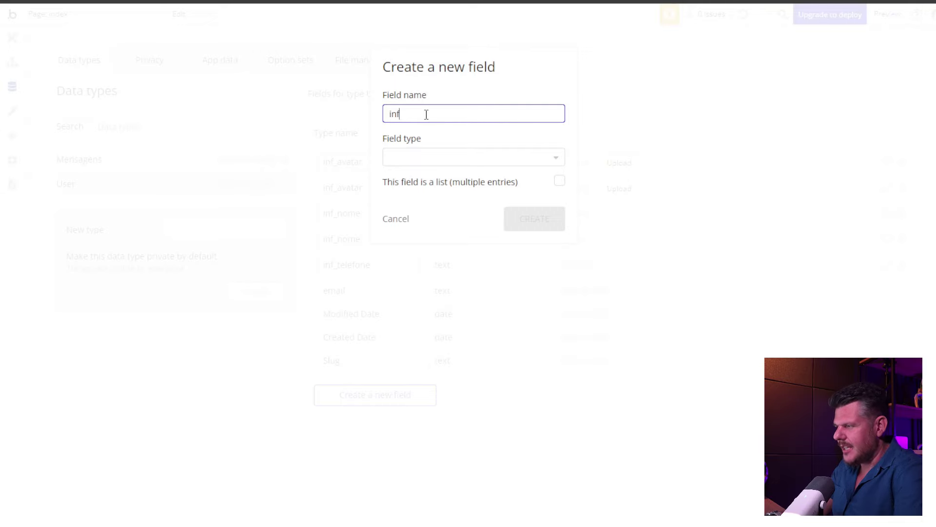
{"action": "type", "text": "_telefone"}
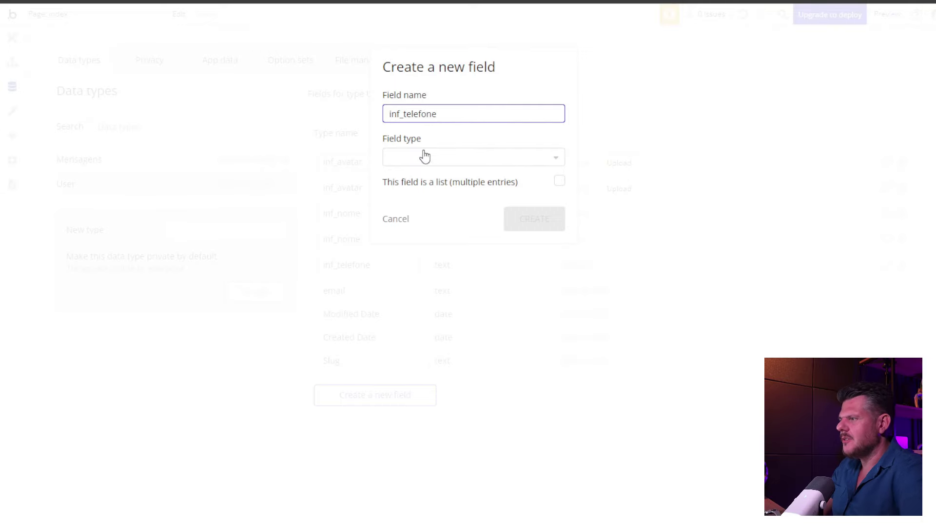
{"action": "left_click", "coordinate": [424, 158]}
{"action": "type", "text": "tex"}
{"action": "left_click", "coordinate": [427, 195]}
{"action": "left_click", "coordinate": [521, 223]}
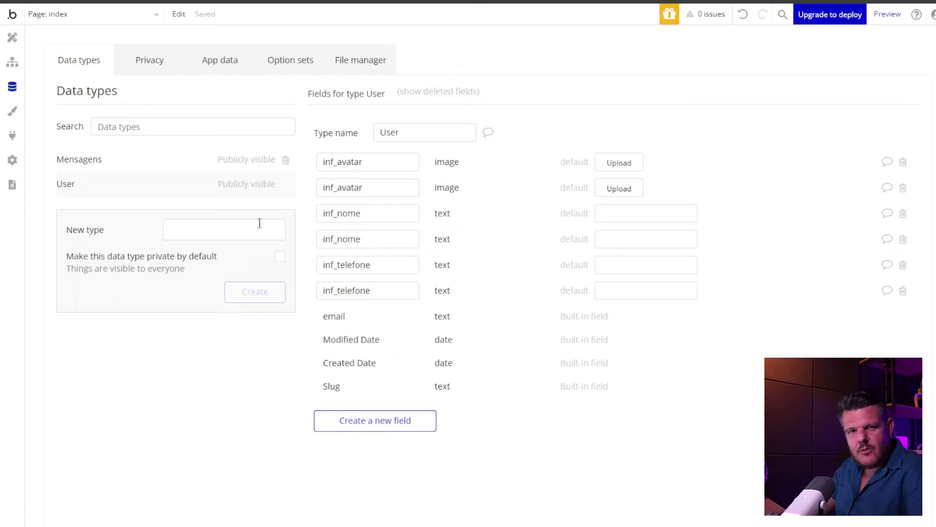
Examine the message, audio, file and user-list fields of the Mensagens data type.
{"action": "left_click", "coordinate": [154, 159]}
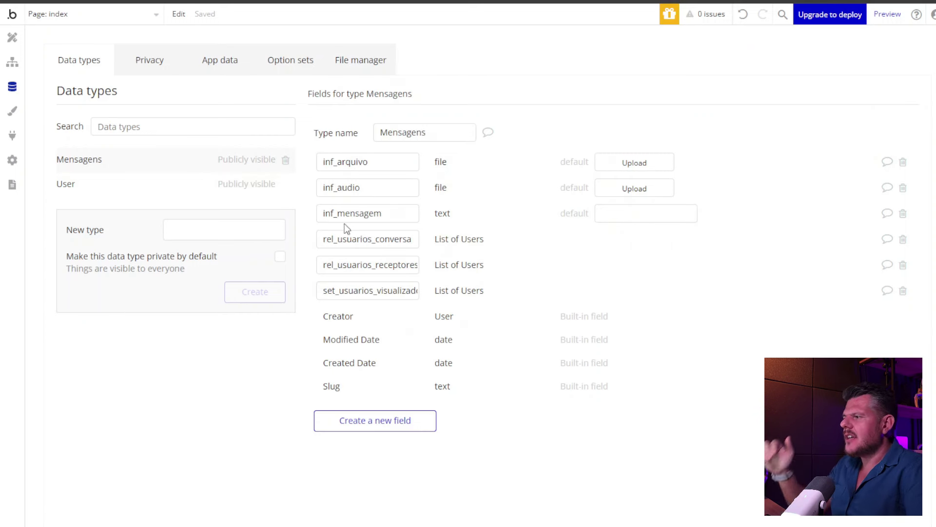
{"action": "left_click_drag", "start_coordinate": [383, 213], "coordinate": [322, 212]}
{"action": "left_click_drag", "start_coordinate": [368, 187], "coordinate": [305, 185]}
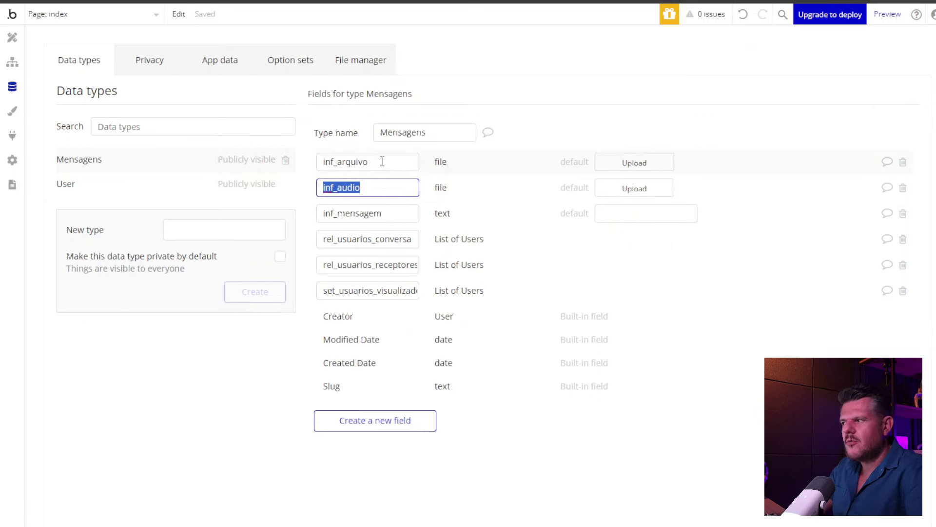
{"action": "left_click_drag", "start_coordinate": [382, 161], "coordinate": [271, 159]}
{"action": "left_click_drag", "start_coordinate": [411, 239], "coordinate": [463, 271]}
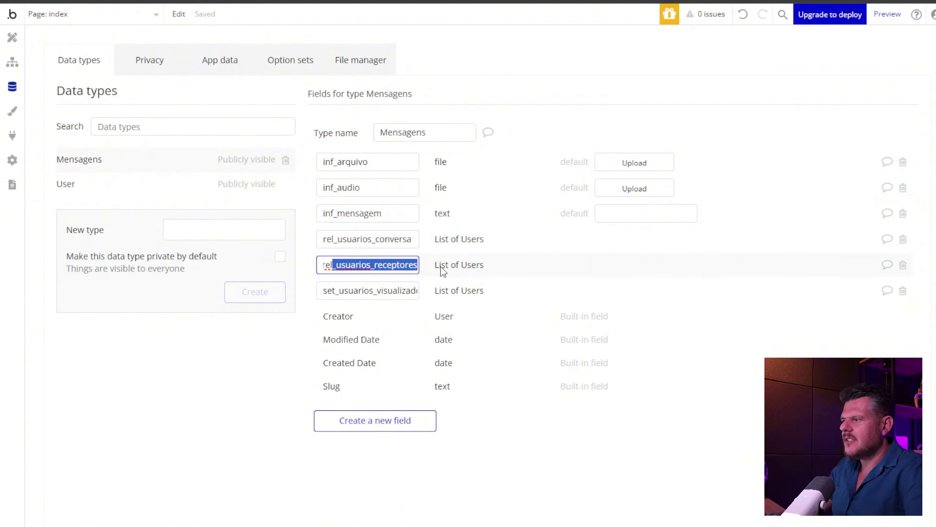
{"action": "left_click_drag", "start_coordinate": [347, 291], "coordinate": [519, 299]}
{"action": "left_click", "coordinate": [520, 301]}
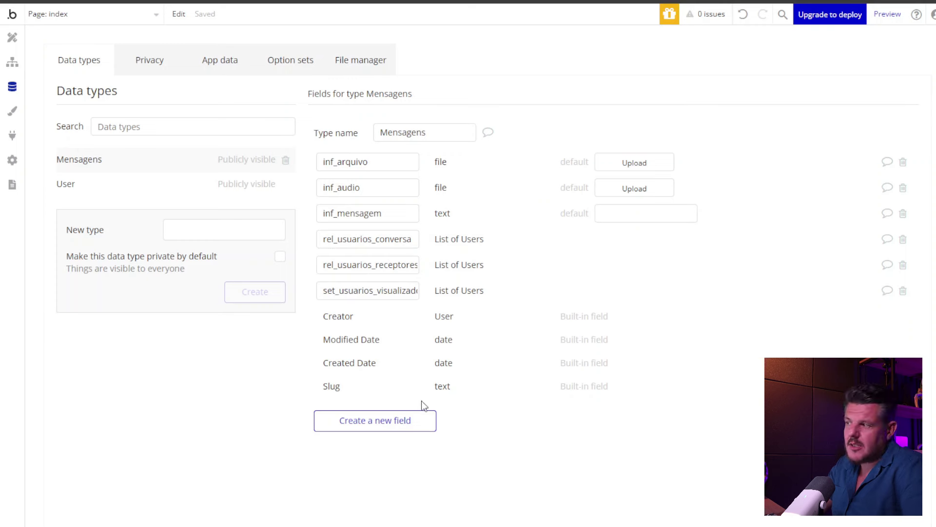
Create a new field named inf_imagem of type image on the Mensagens data type.
{"action": "left_click", "coordinate": [403, 427]}
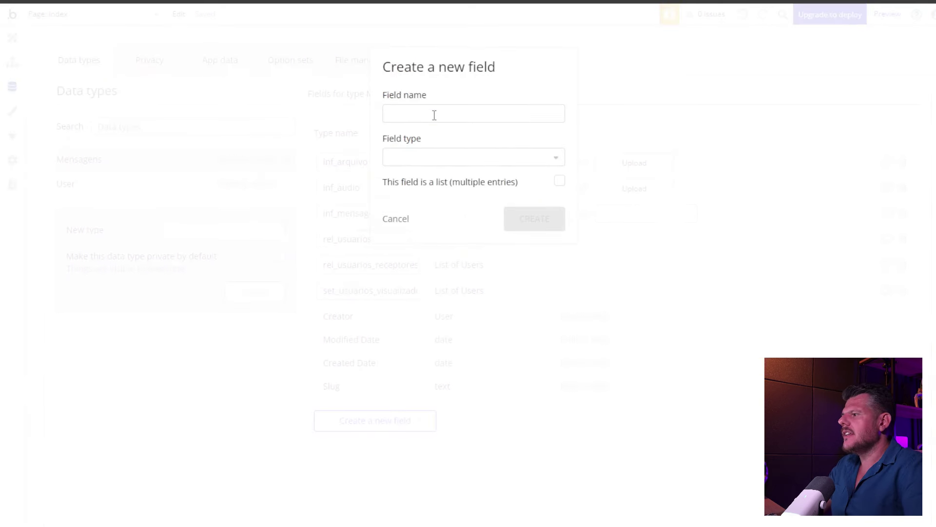
{"action": "type", "text": "inf_image"}
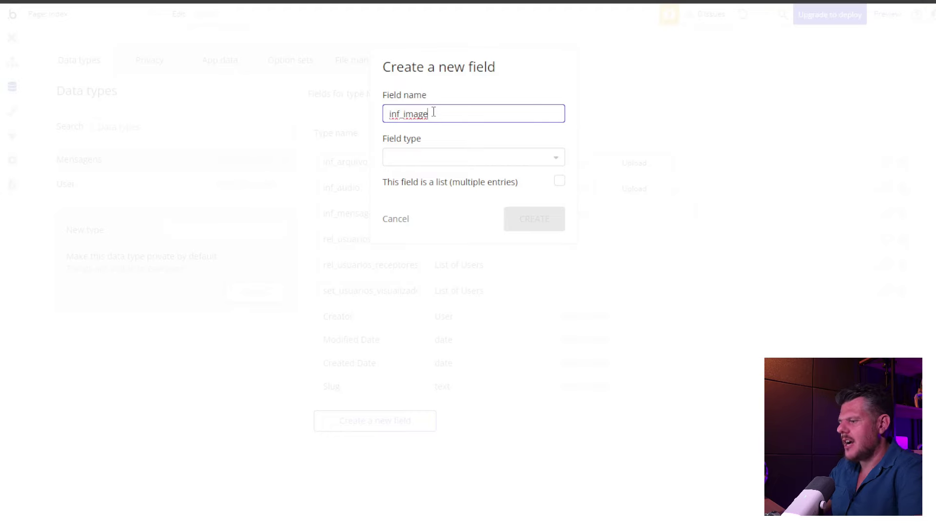
{"action": "type", "text": "m"}
{"action": "left_click", "coordinate": [439, 157]}
{"action": "type", "text": "im"}
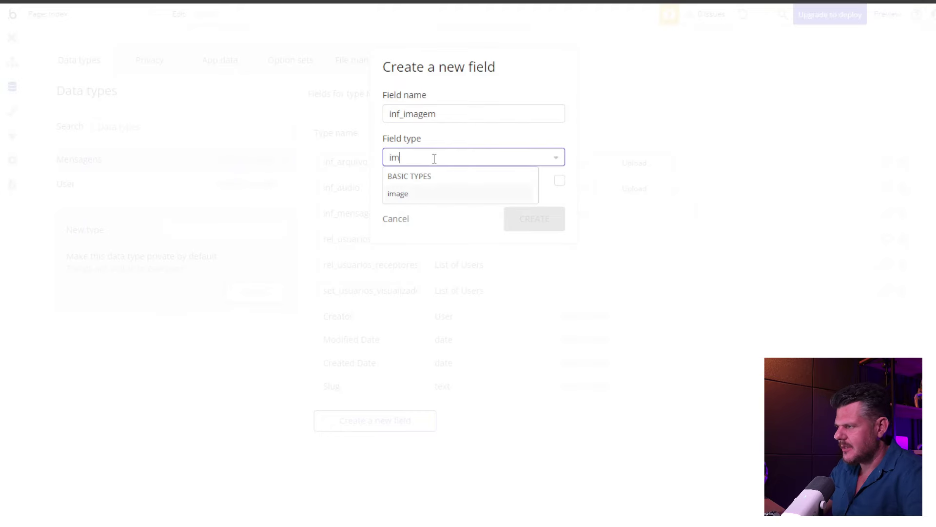
{"action": "left_click", "coordinate": [416, 195]}
{"action": "left_click", "coordinate": [548, 227]}
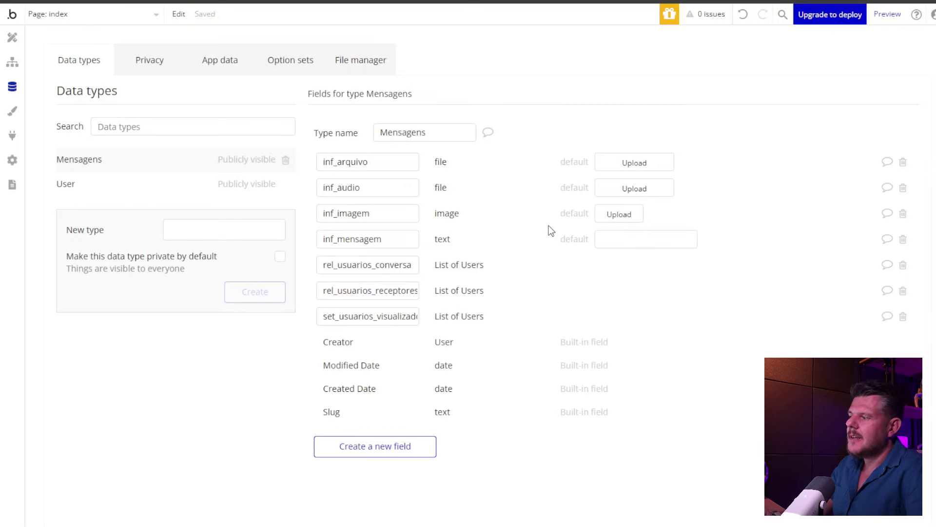
Review each Mensagens field in order, from inf_arquivo through the conversation, receiver and viewer user lists.
{"action": "double_click", "coordinate": [324, 162]}
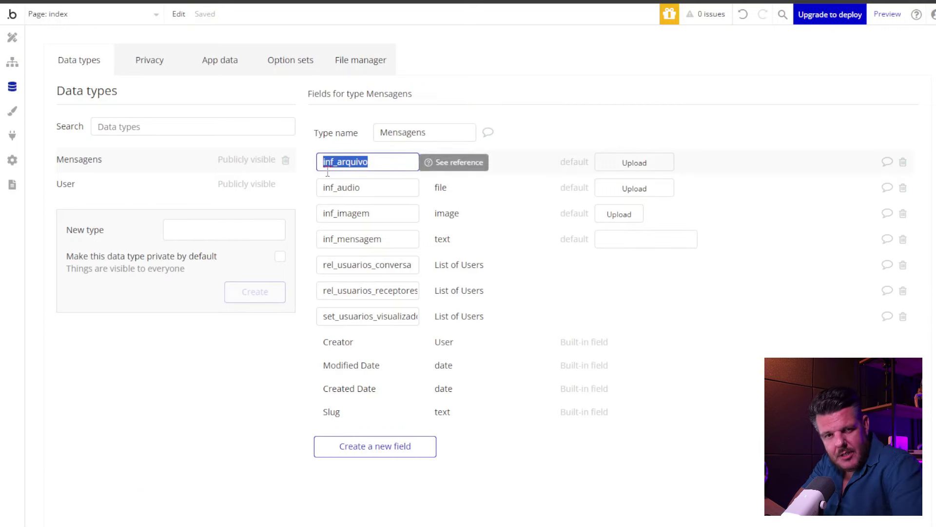
{"action": "double_click", "coordinate": [372, 188]}
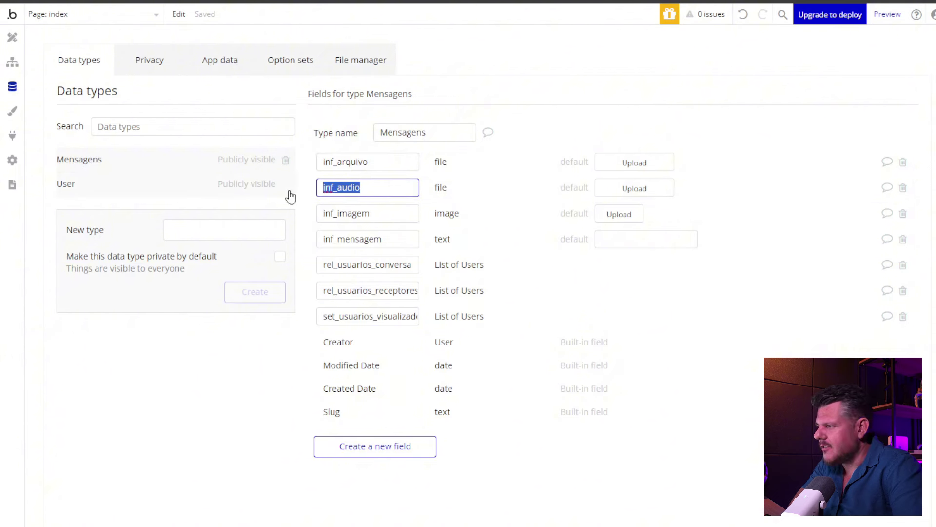
{"action": "double_click", "coordinate": [380, 213]}
{"action": "double_click", "coordinate": [391, 240]}
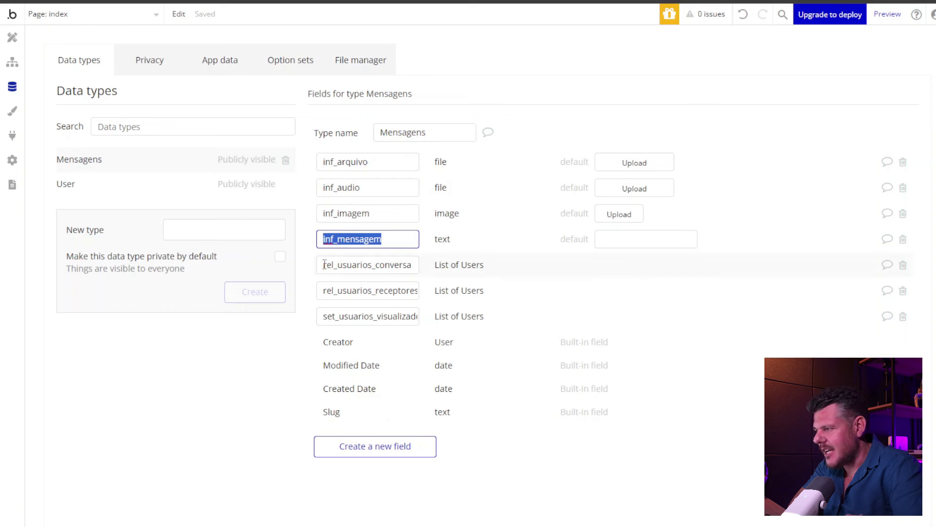
{"action": "left_click_drag", "start_coordinate": [324, 264], "coordinate": [432, 271]}
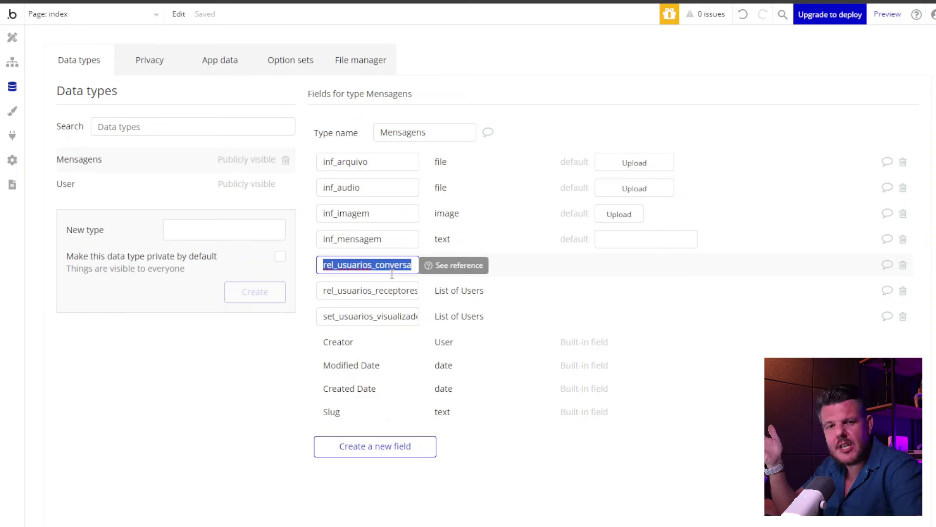
{"action": "left_click_drag", "start_coordinate": [324, 290], "coordinate": [451, 297]}
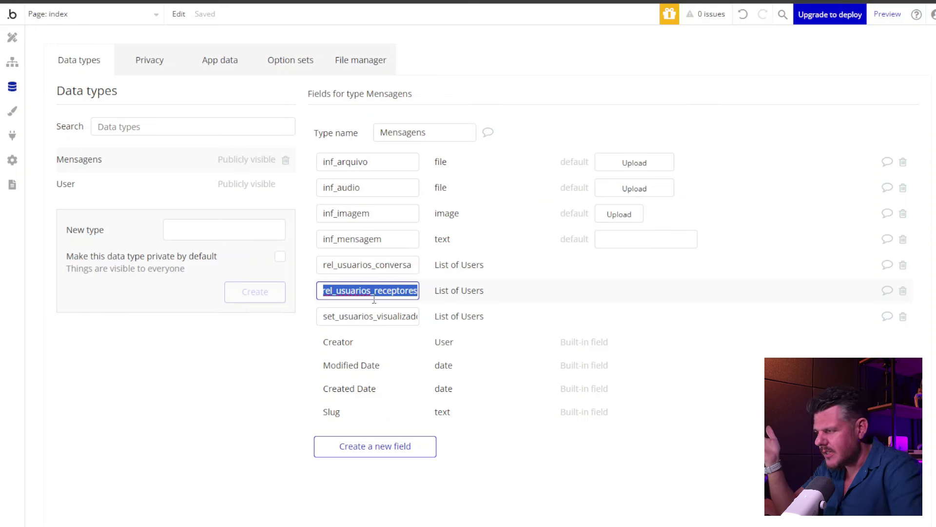
{"action": "left_click", "coordinate": [347, 294]}
{"action": "left_click_drag", "start_coordinate": [342, 317], "coordinate": [464, 322]}
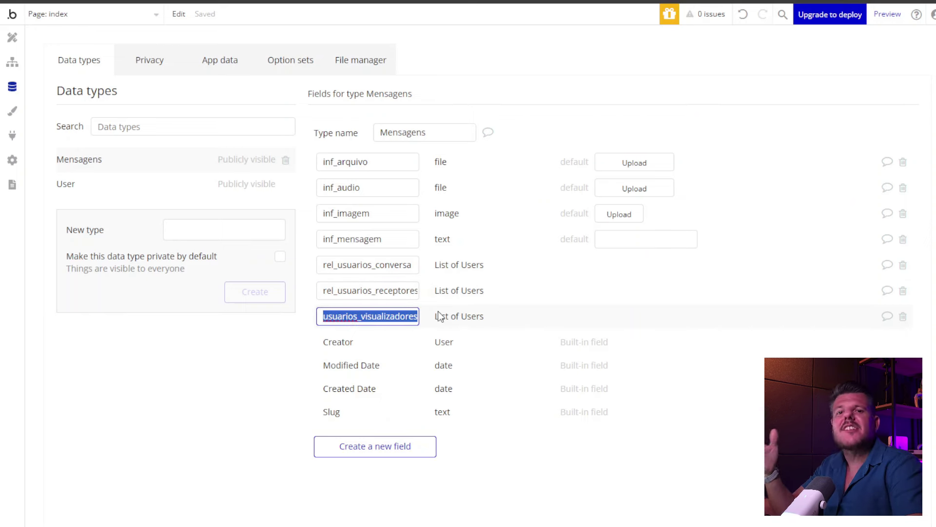
{"action": "left_click_drag", "start_coordinate": [415, 291], "coordinate": [506, 324]}
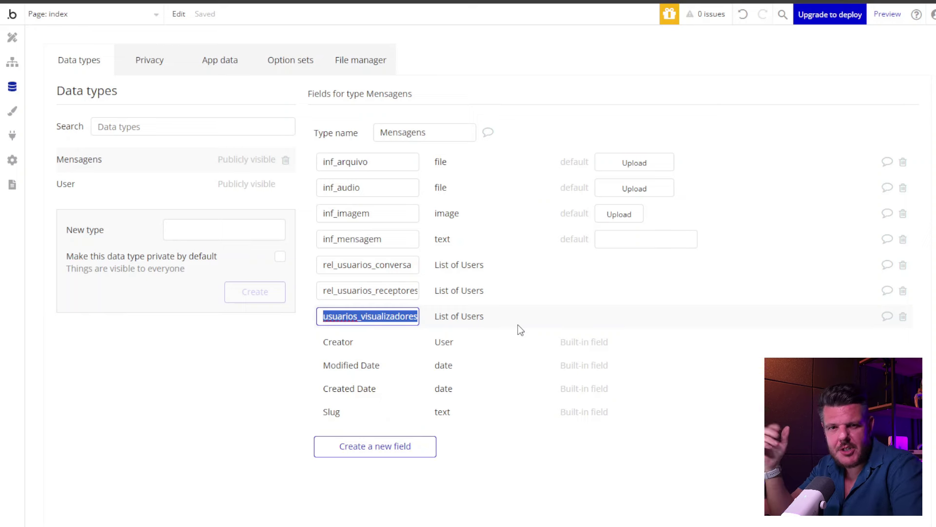
{"action": "left_click", "coordinate": [546, 336]}
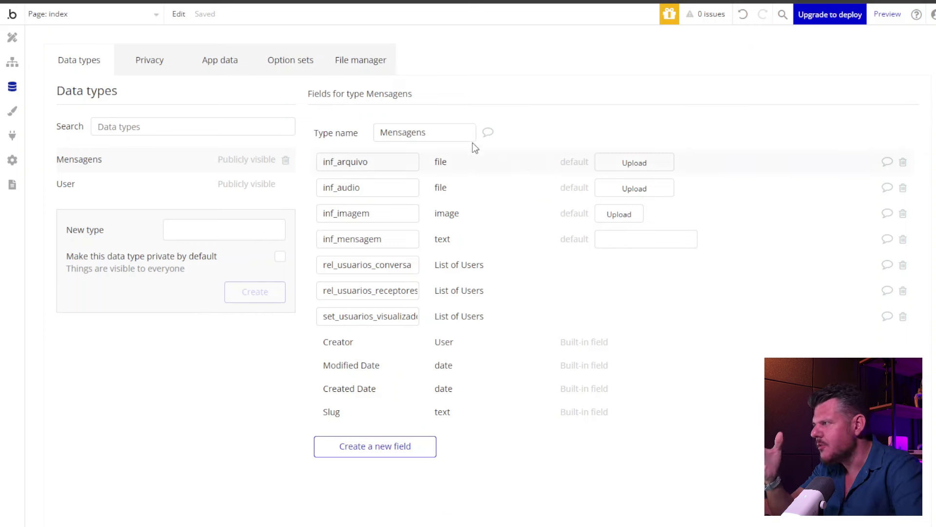
Examine the page's layout groups in the design editor: g Chat, Seletor de Conversa, and its Inicio and Canais subgroups.
{"action": "left_click", "coordinate": [13, 41]}
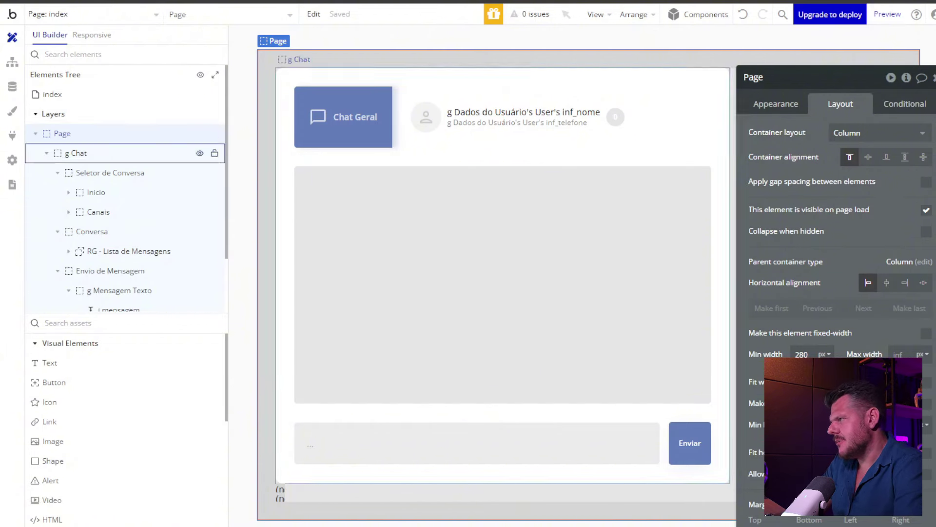
{"action": "mouse_move", "coordinate": [62, 133]}
{"action": "left_mouse_down"}
{"action": "mouse_move", "coordinate": [98, 192]}
{"action": "mouse_move", "coordinate": [63, 133]}
{"action": "left_mouse_up"}
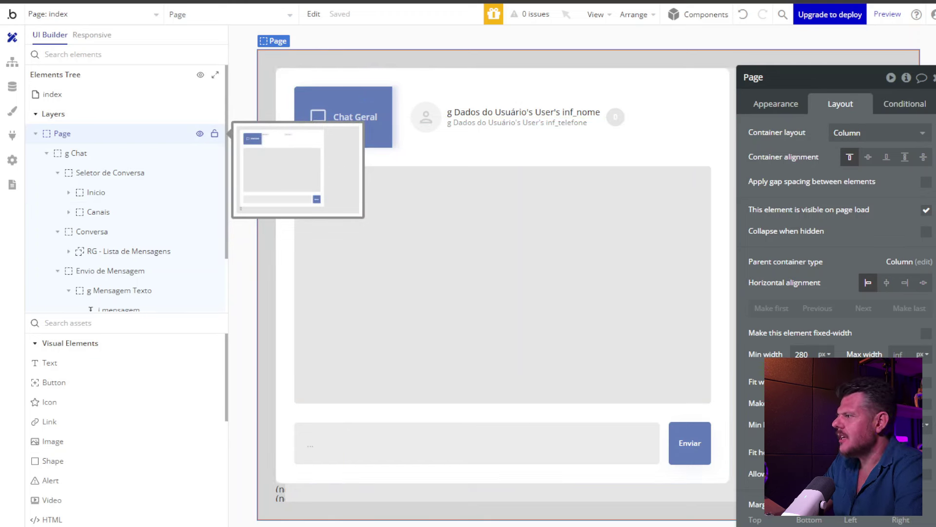
{"action": "left_click", "coordinate": [93, 155]}
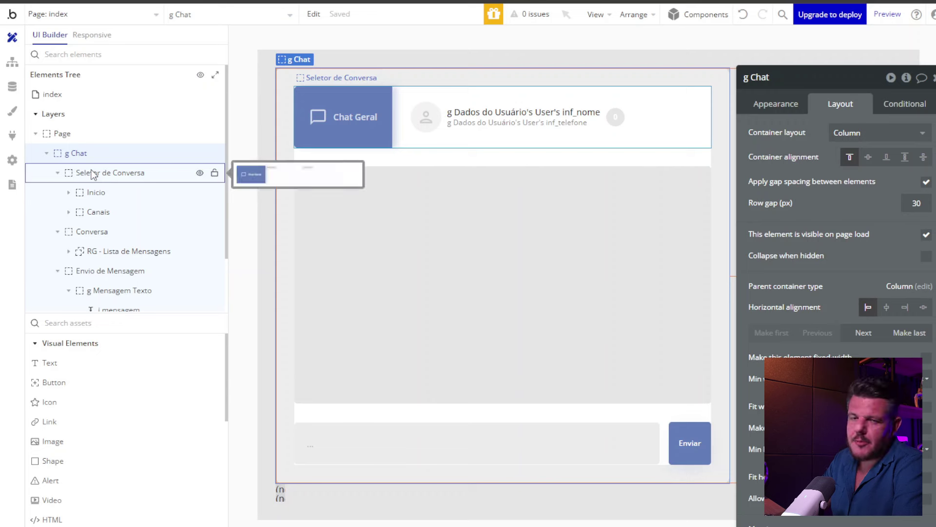
{"action": "left_click", "coordinate": [93, 174]}
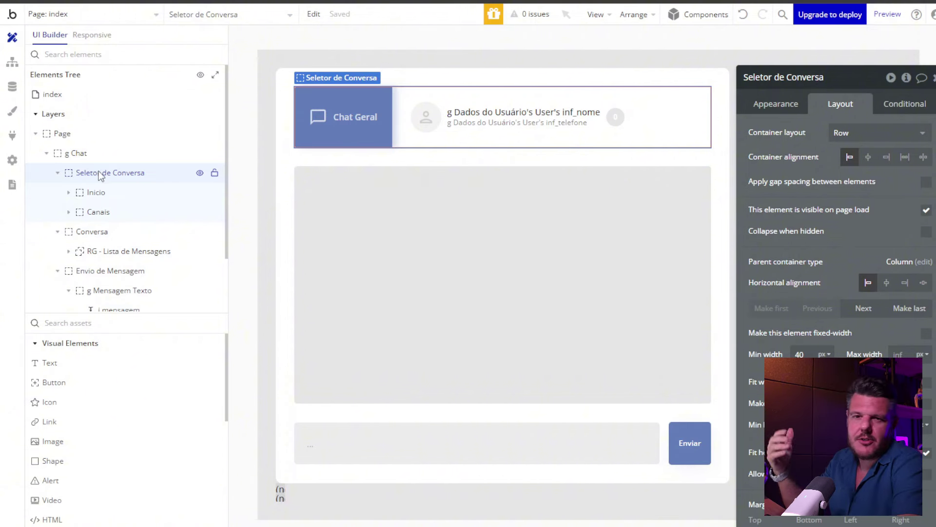
{"action": "mouse_move", "coordinate": [136, 187]}
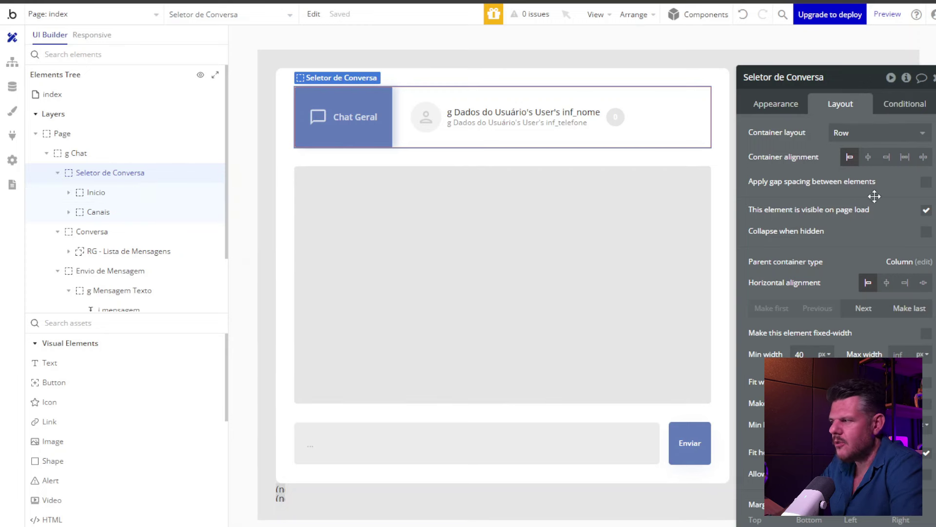
{"action": "left_click", "coordinate": [113, 195]}
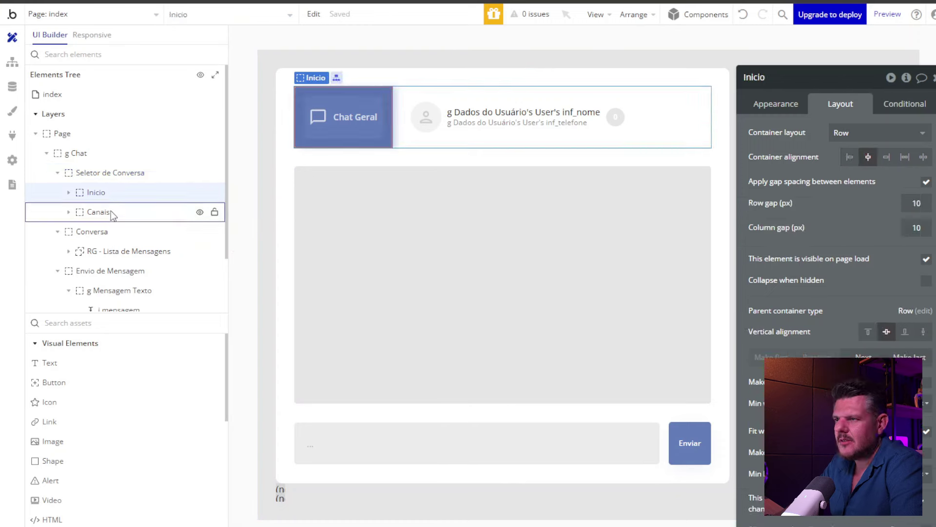
{"action": "left_click", "coordinate": [111, 212]}
{"action": "left_click", "coordinate": [118, 193]}
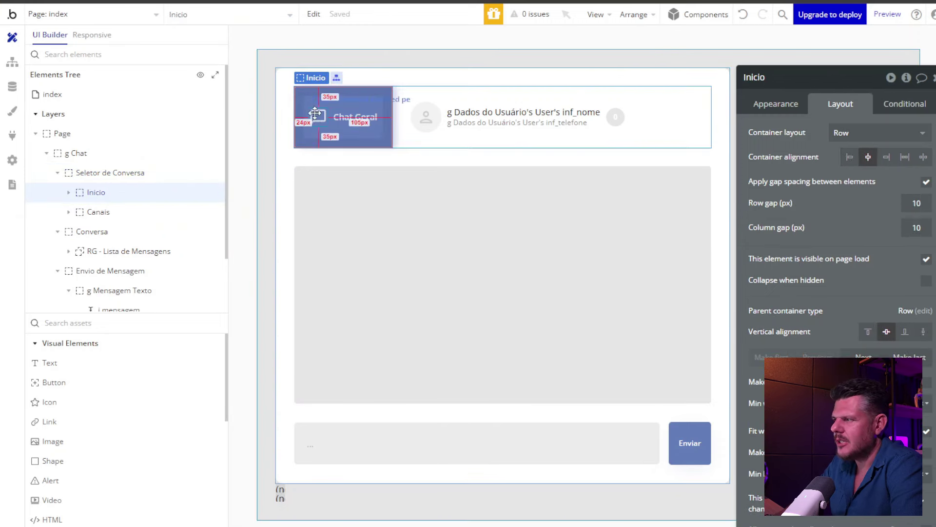
{"action": "left_click", "coordinate": [95, 211]}
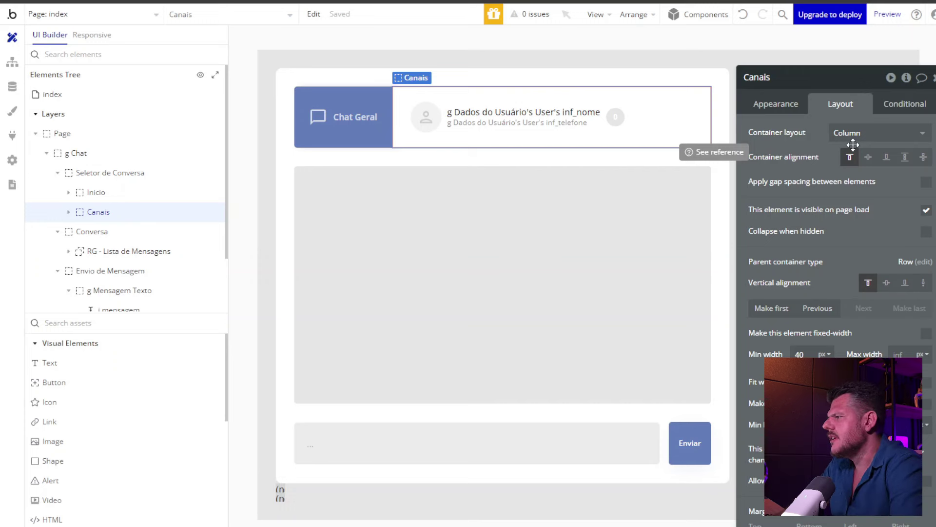
Expand the Inicio group and inspect its chat icon and the Text Chat Geral element.
{"action": "left_click", "coordinate": [98, 191]}
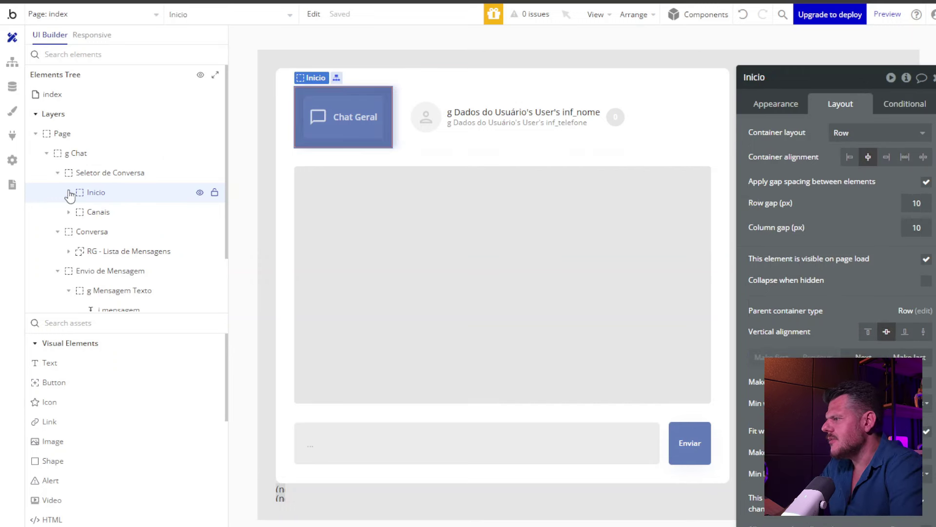
{"action": "left_click", "coordinate": [71, 193]}
{"action": "left_click", "coordinate": [107, 212]}
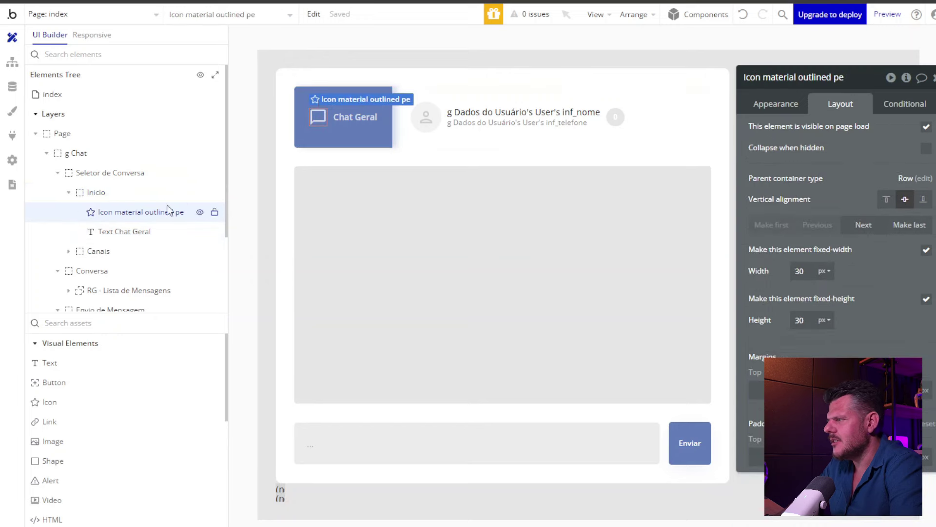
{"action": "left_click", "coordinate": [150, 230]}
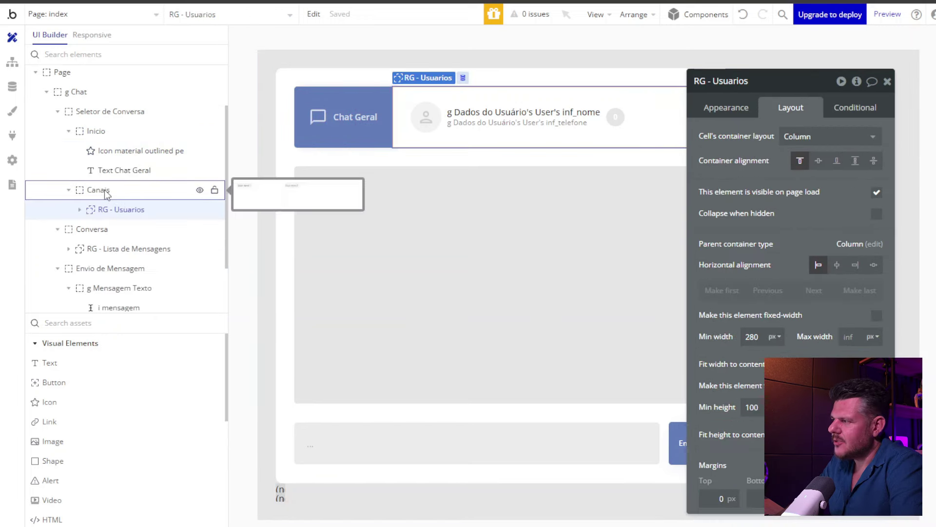
Inspect the RG - Usuarios repeating group inside Canais, including its content type and the user search in its data source.
{"action": "left_click", "coordinate": [106, 193]}
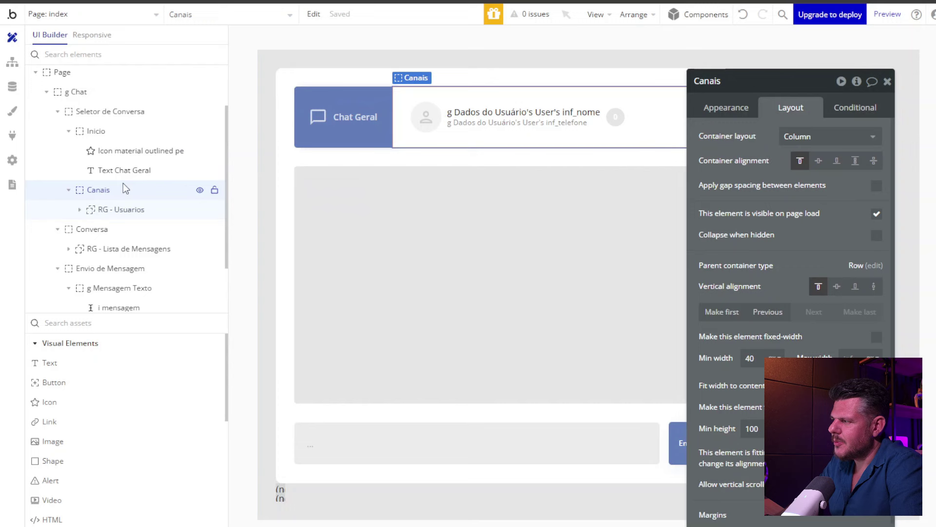
{"action": "left_click", "coordinate": [113, 211]}
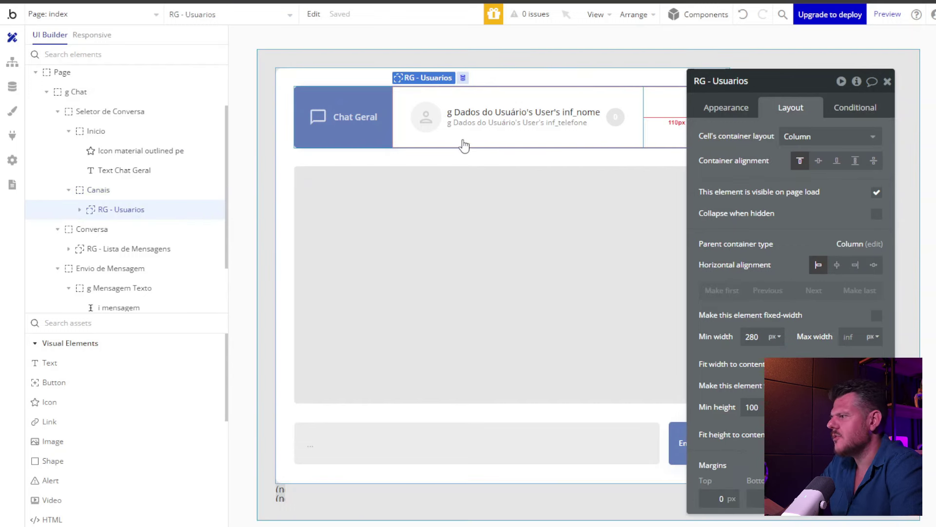
{"action": "left_click", "coordinate": [80, 210]}
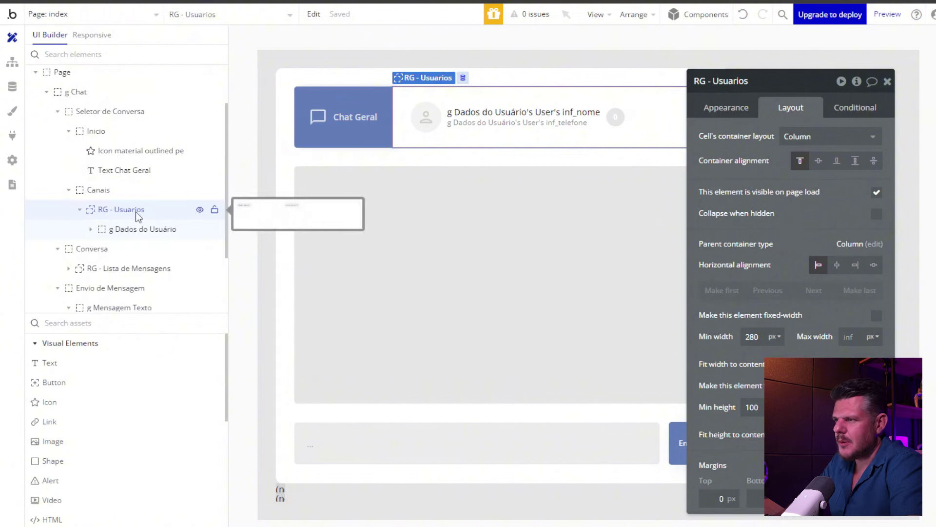
{"action": "left_click", "coordinate": [711, 110]}
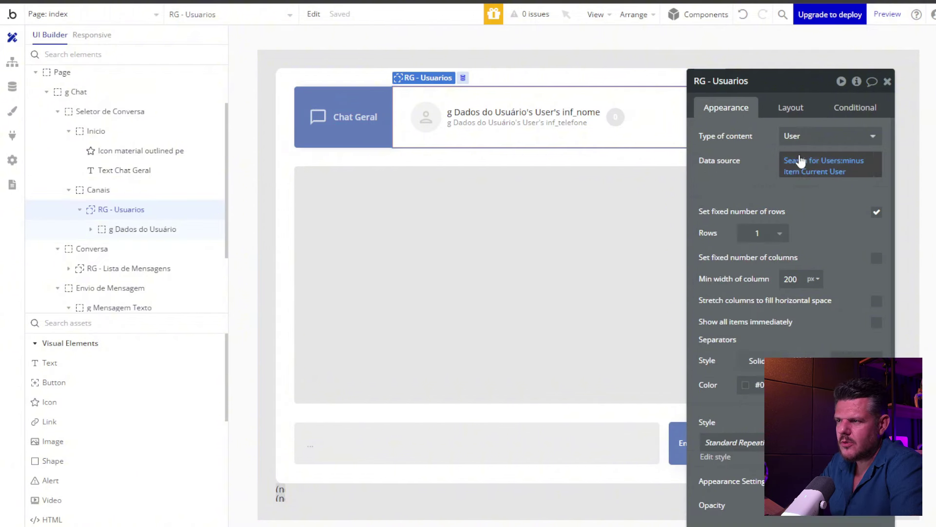
{"action": "left_click", "coordinate": [818, 162]}
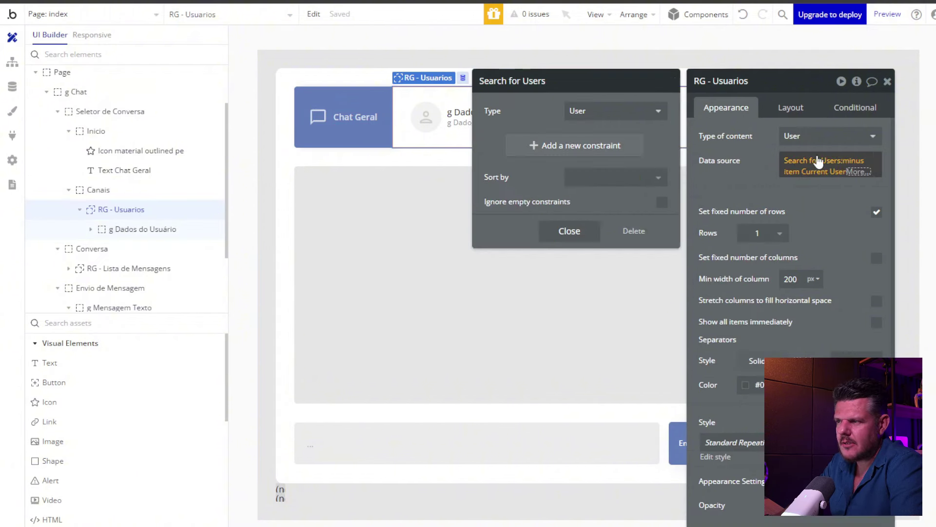
{"action": "left_click", "coordinate": [749, 166]}
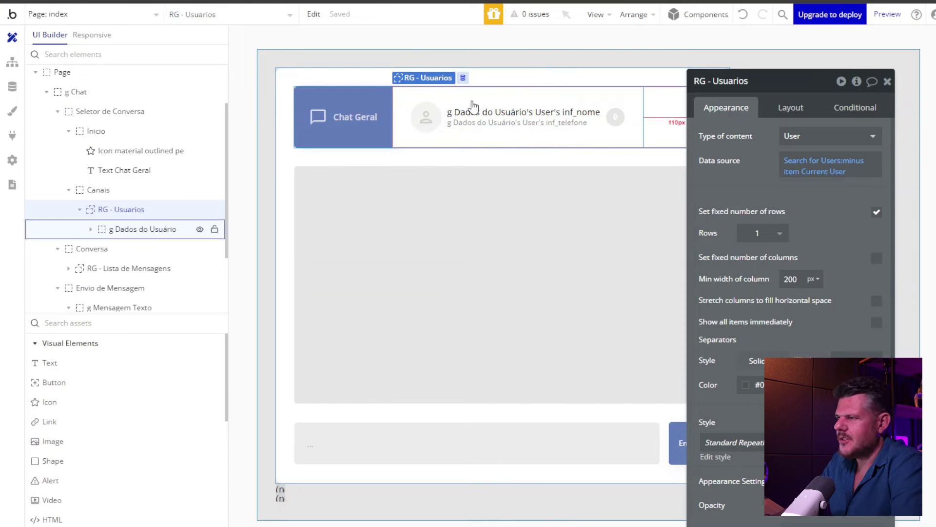
Check the content type and data source of the g Dados do Usuário group inside RG - Usuarios.
{"action": "left_click", "coordinate": [147, 236]}
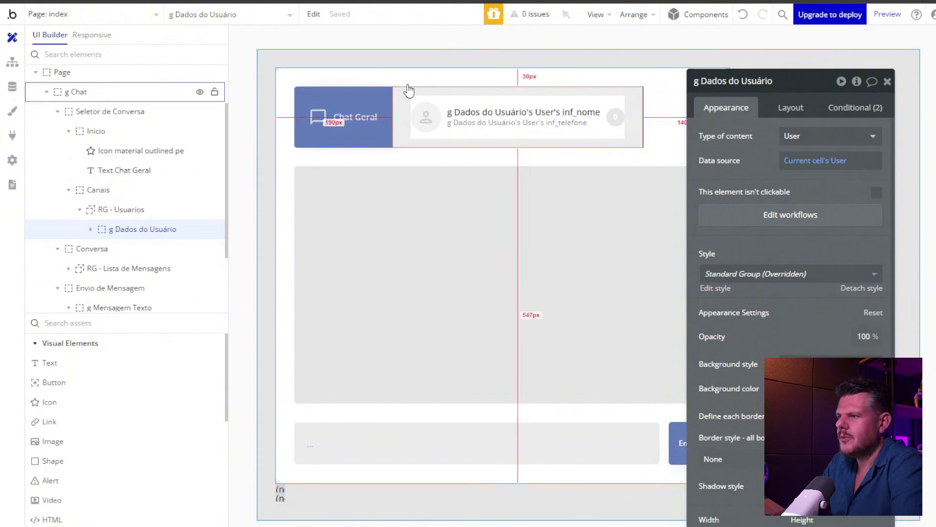
{"action": "left_click", "coordinate": [831, 141]}
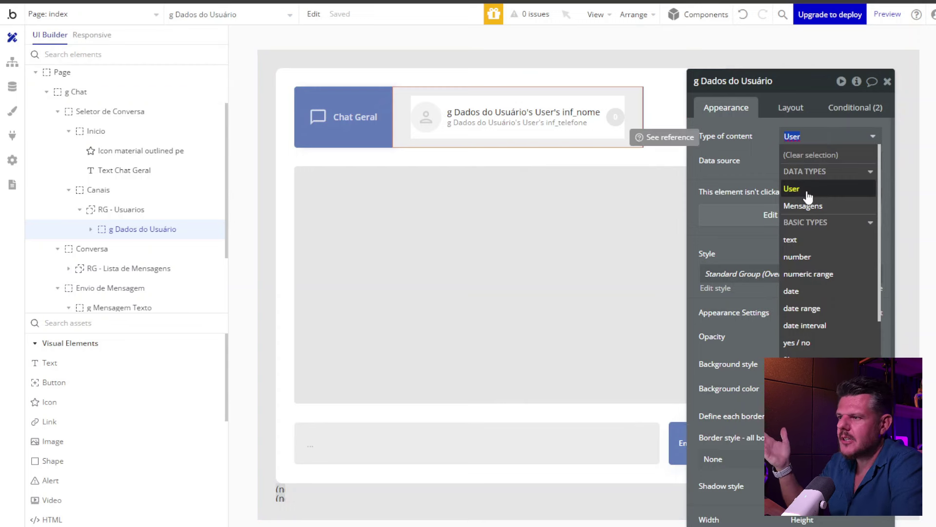
{"action": "left_click", "coordinate": [778, 159]}
{"action": "mouse_move", "coordinate": [792, 165]}
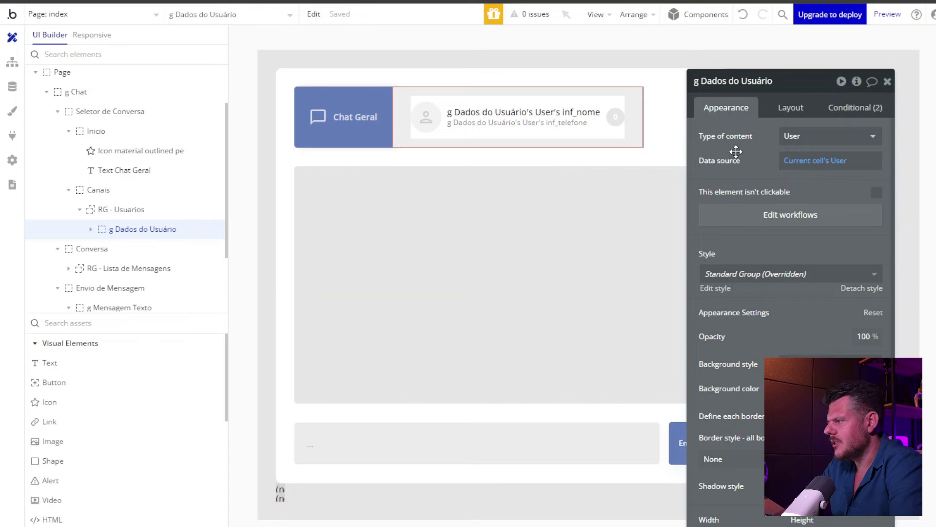
Fix g Avatar's background-image condition by replacing the deleted field so it checks that g Dados do Usuário's User's inf_avatar is not empty.
{"action": "left_click", "coordinate": [91, 229]}
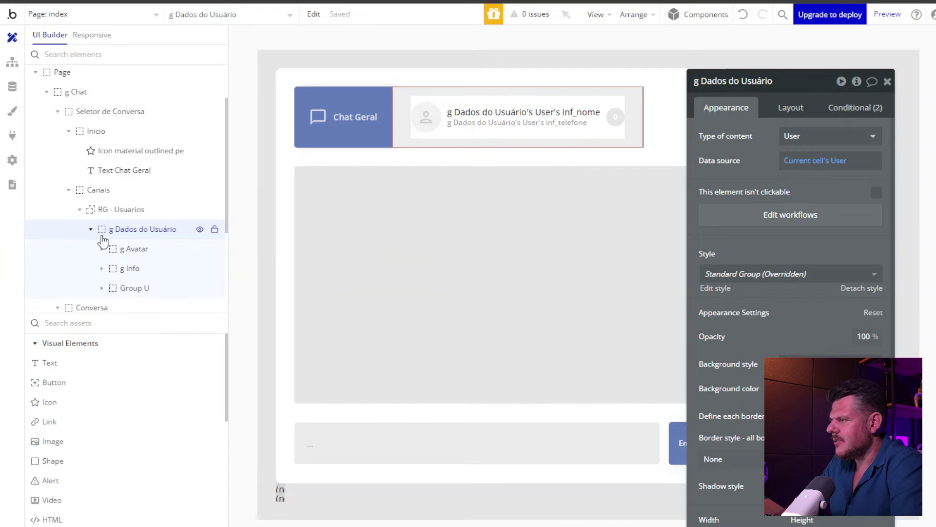
{"action": "scroll", "coordinate": [102, 240], "scroll_direction": "down", "scroll_amount": 2}
{"action": "left_click", "coordinate": [134, 187]}
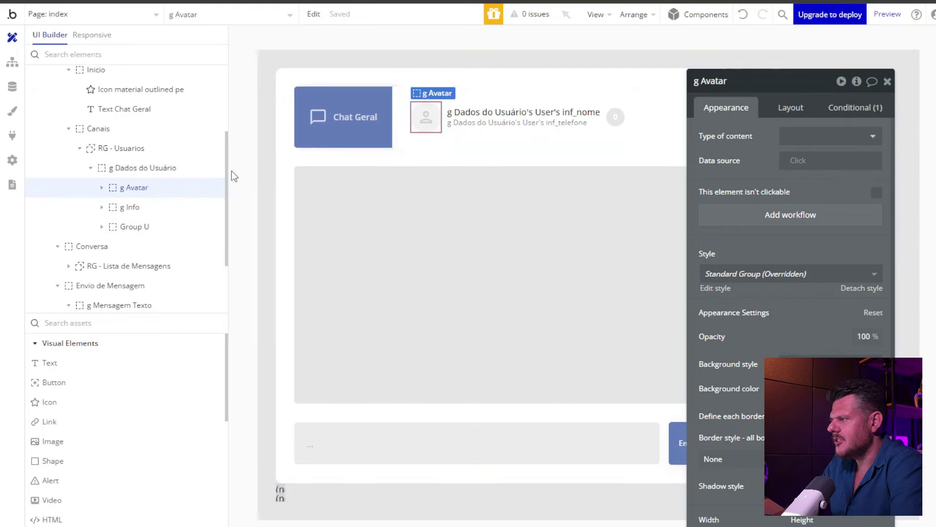
{"action": "left_click", "coordinate": [101, 188]}
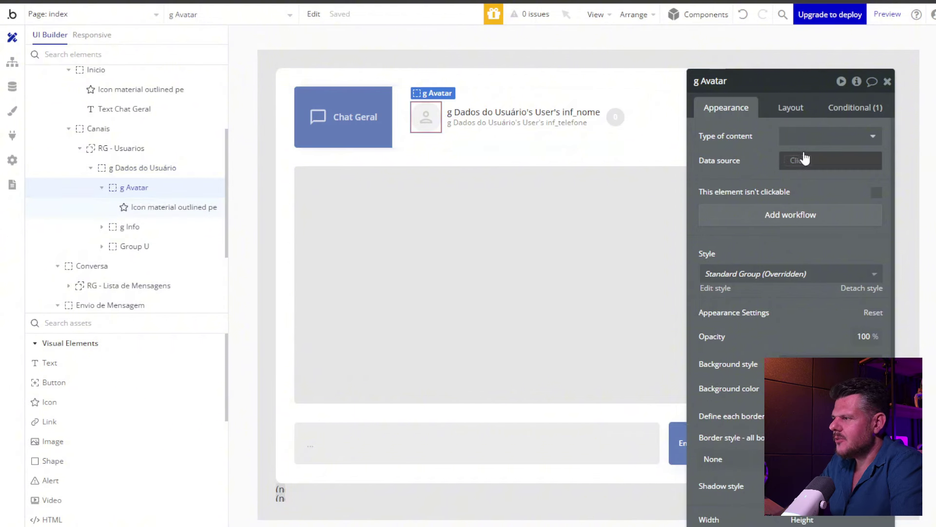
{"action": "left_click", "coordinate": [854, 107]}
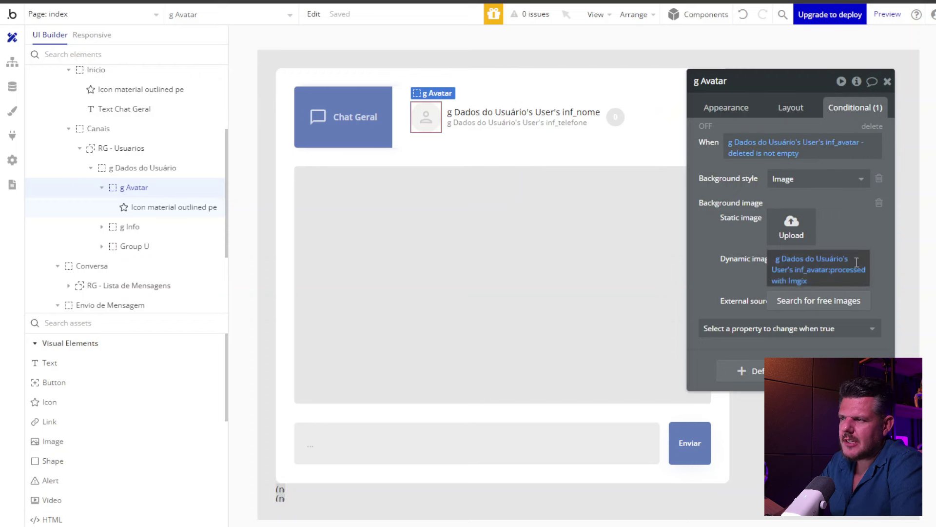
{"action": "left_click", "coordinate": [741, 154]}
{"action": "type", "text": "ava"}
{"action": "left_click", "coordinate": [844, 174]}
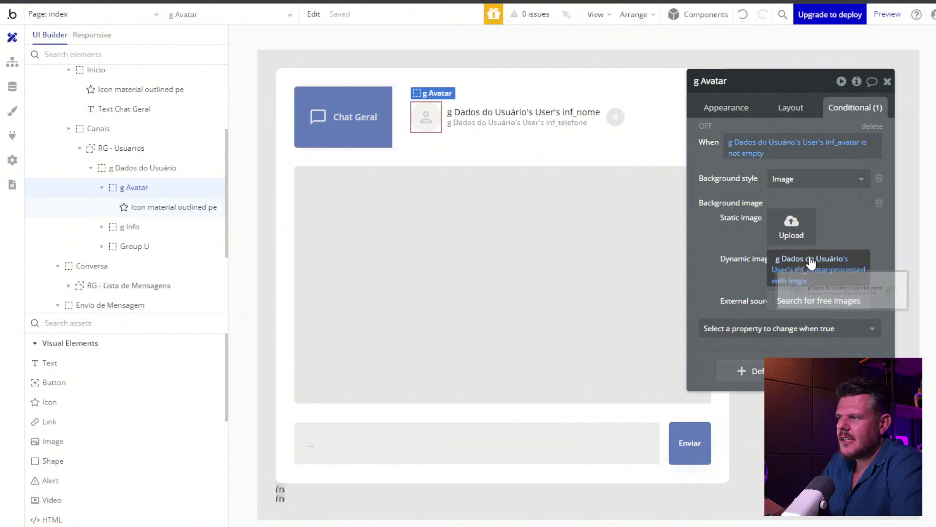
Inspect the visibility condition on the person icon inside g Avatar.
{"action": "left_click", "coordinate": [754, 116]}
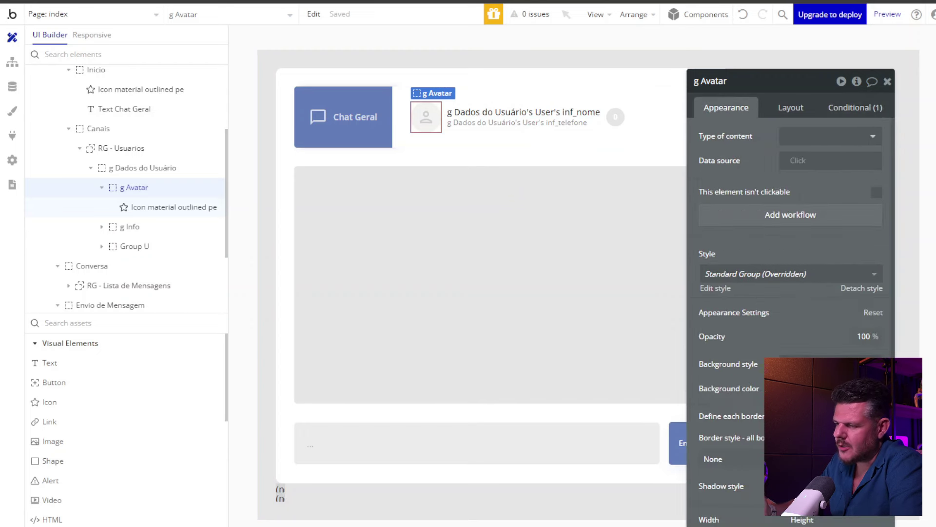
{"action": "left_click", "coordinate": [427, 119]}
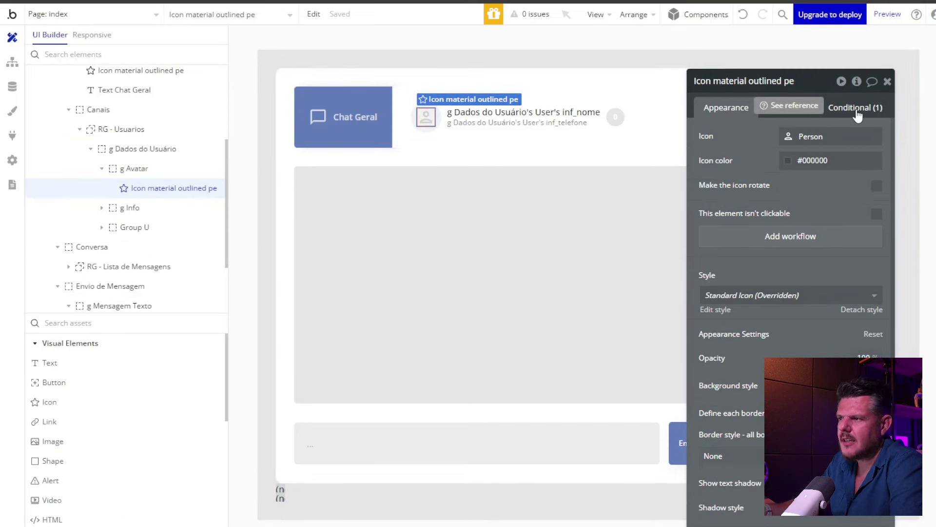
{"action": "left_click", "coordinate": [856, 108]}
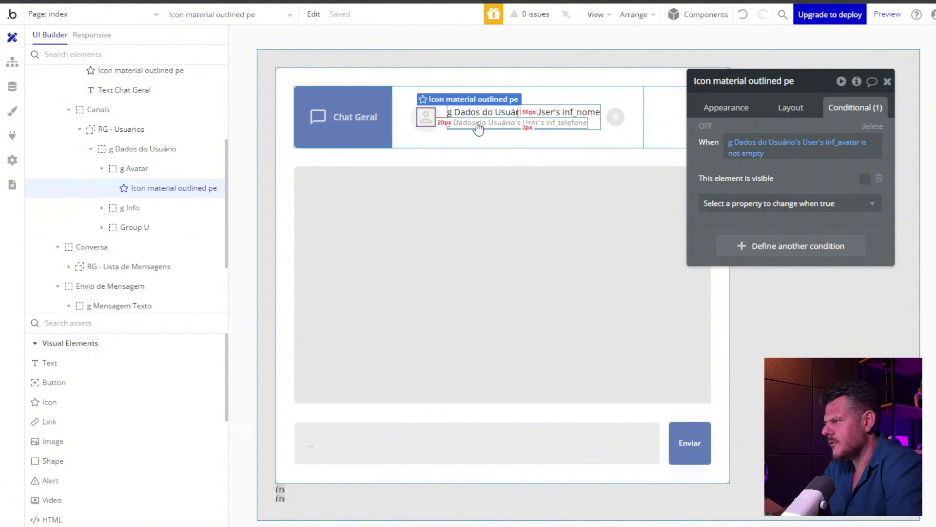
Examine the inf_nome and inf_telefone text elements inside g Info, and select the message counter group beside them.
{"action": "left_click", "coordinate": [126, 208]}
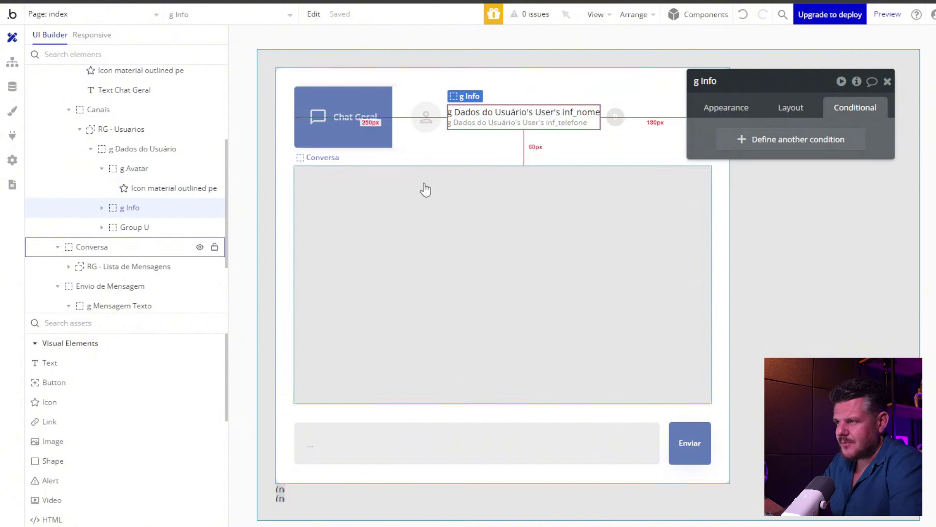
{"action": "left_click", "coordinate": [713, 108]}
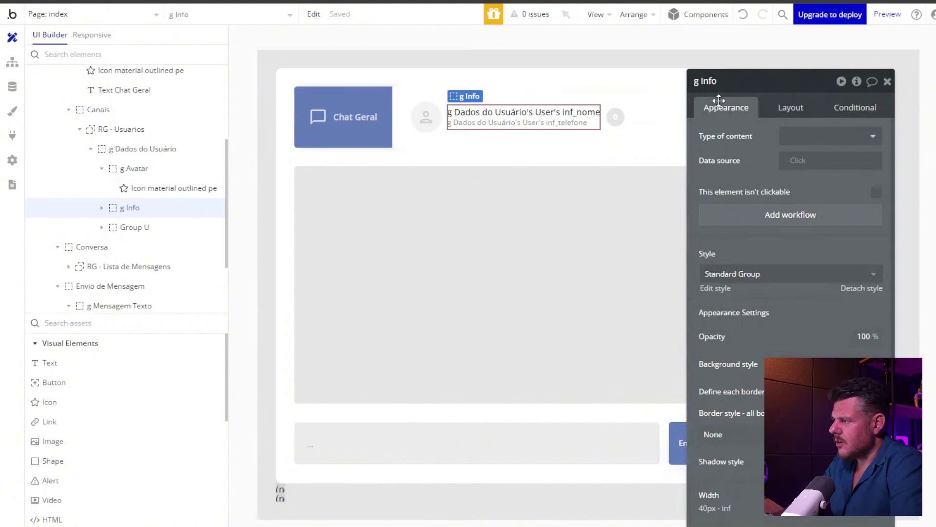
{"action": "left_click", "coordinate": [102, 208]}
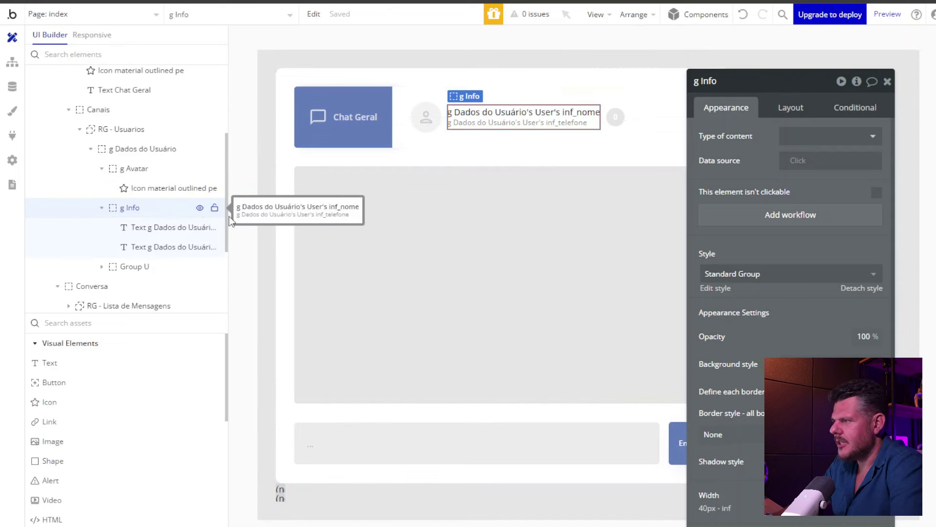
{"action": "left_click", "coordinate": [161, 227]}
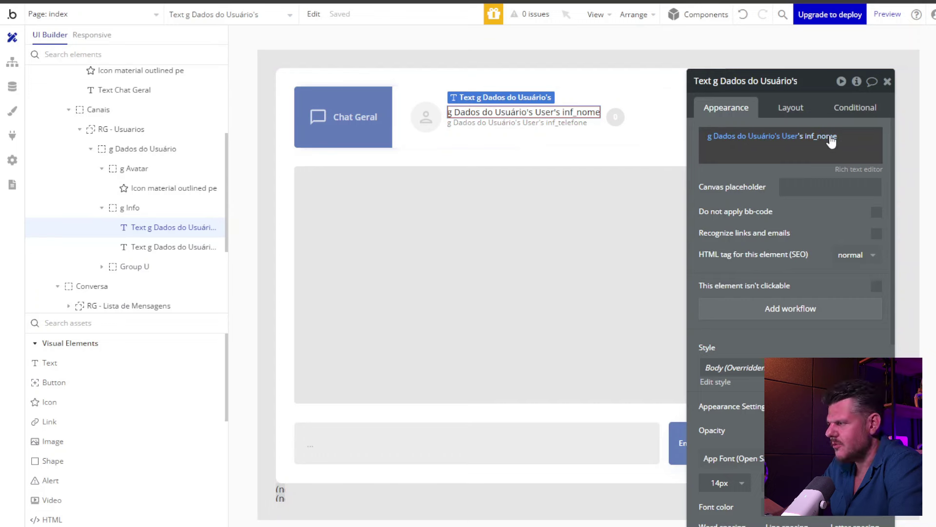
{"action": "left_click", "coordinate": [146, 246]}
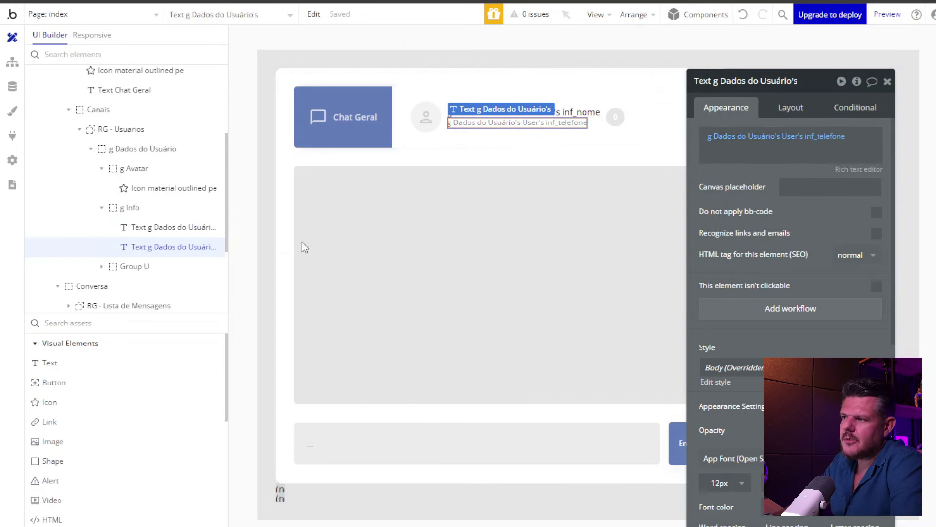
{"action": "mouse_move", "coordinate": [732, 142]}
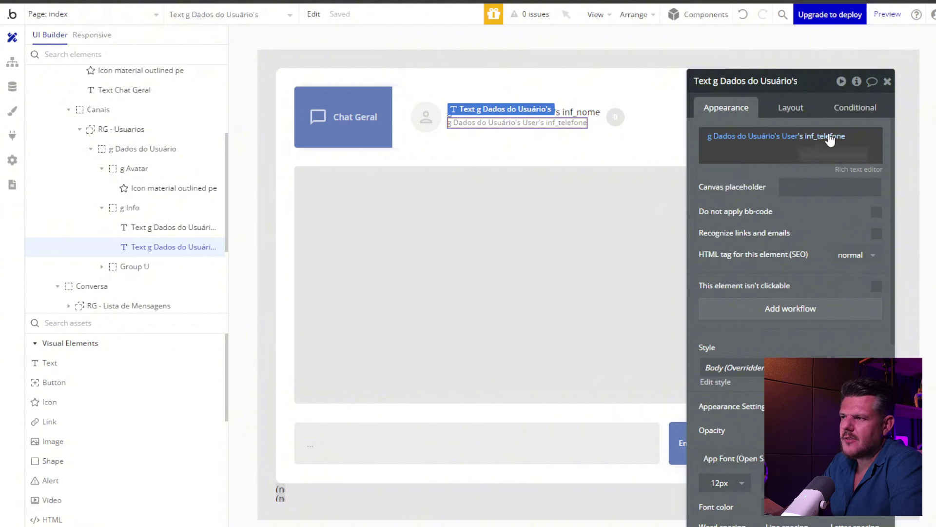
{"action": "left_click", "coordinate": [617, 117]}
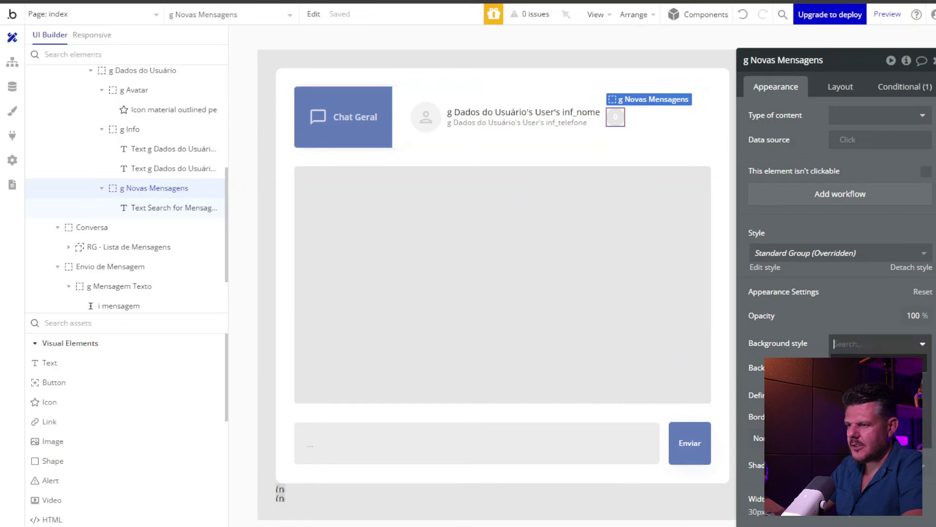
Check the background style of the g Novas Mensagens group and the message-count expression in its text element.
{"action": "left_click", "coordinate": [878, 368]}
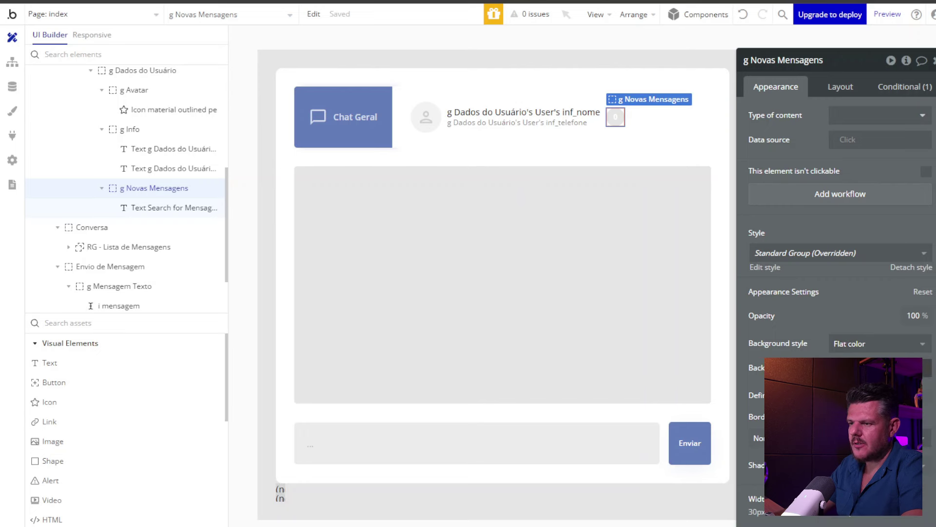
{"action": "left_click", "coordinate": [773, 334]}
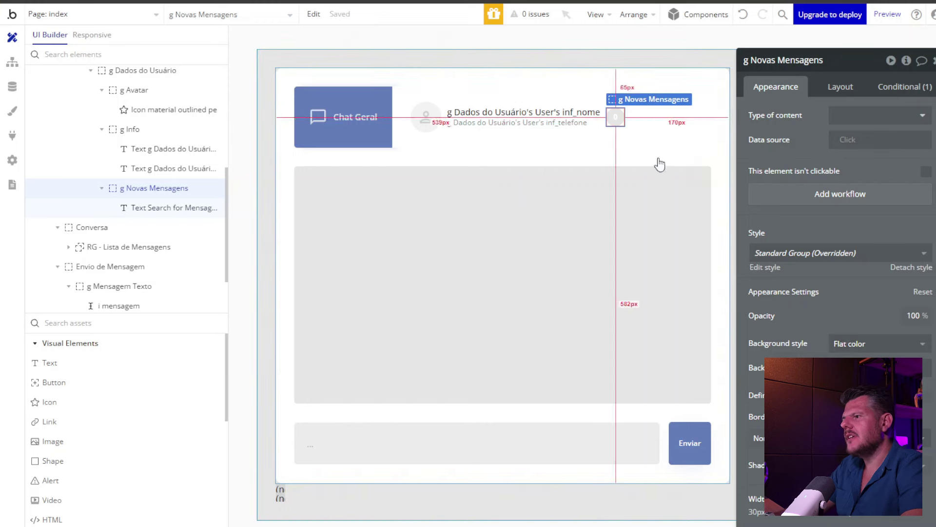
{"action": "left_click", "coordinate": [619, 114]}
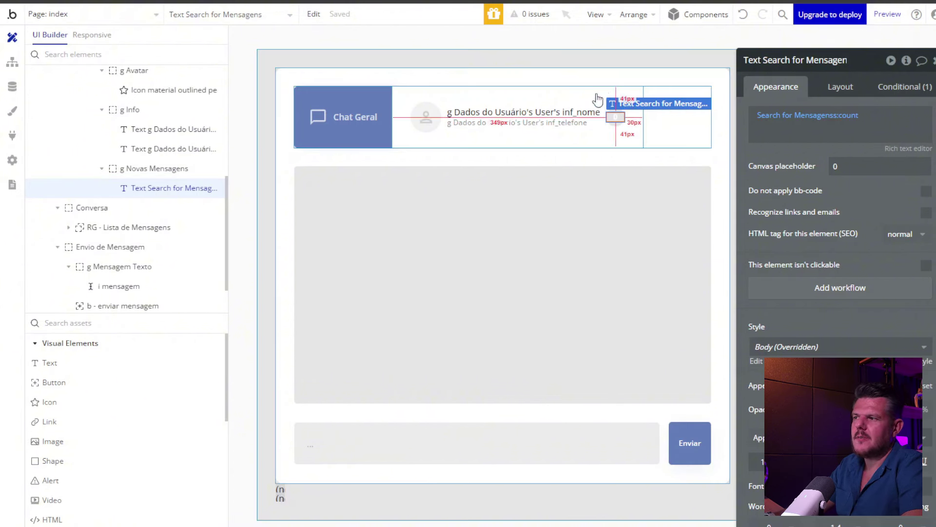
{"action": "left_click", "coordinate": [616, 119]}
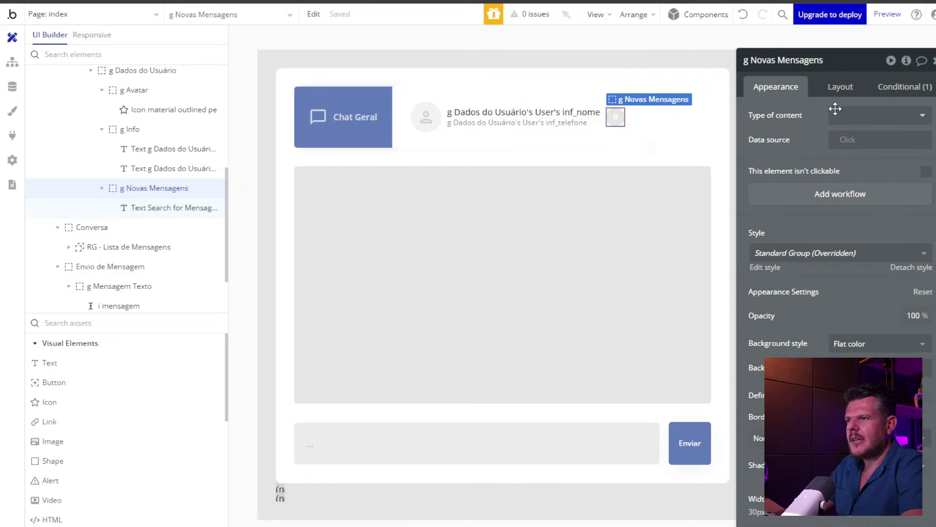
Inspect g Novas Mensagens' background color condition and the constraints of its Search for Mensagens.
{"action": "left_click", "coordinate": [905, 87]}
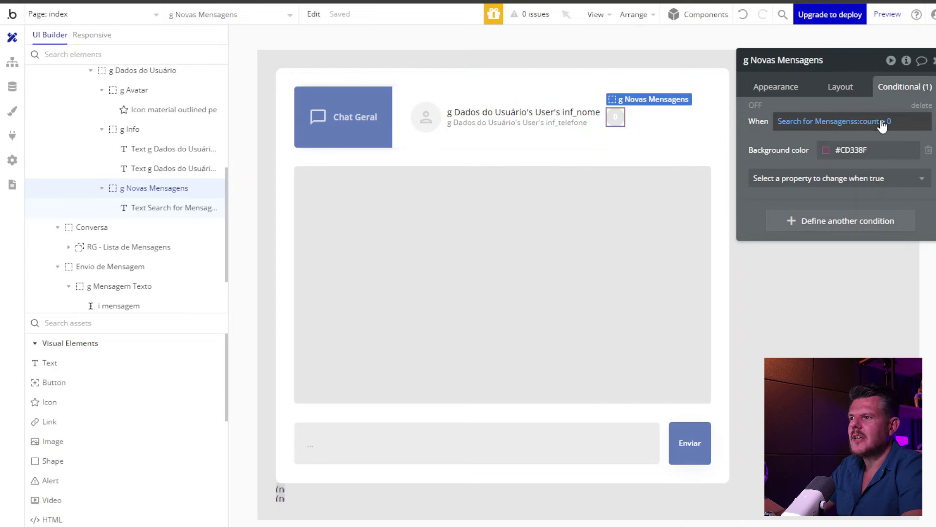
{"action": "left_click", "coordinate": [831, 122]}
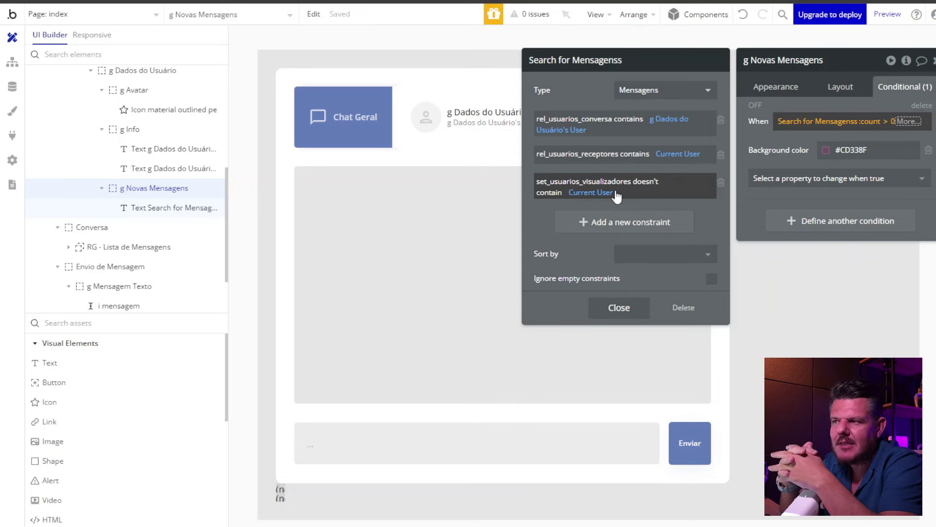
{"action": "left_click", "coordinate": [820, 106]}
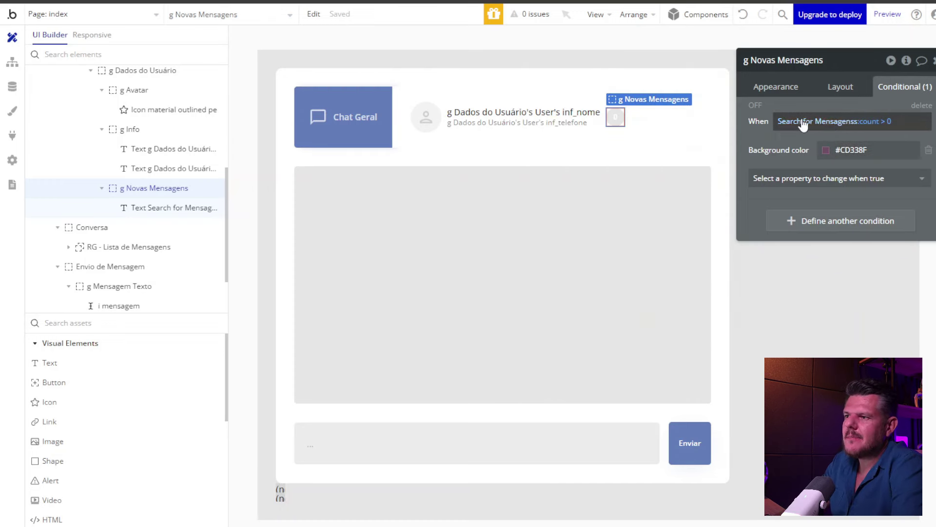
Review the message counter text's count expression and its font color condition.
{"action": "left_click", "coordinate": [615, 117]}
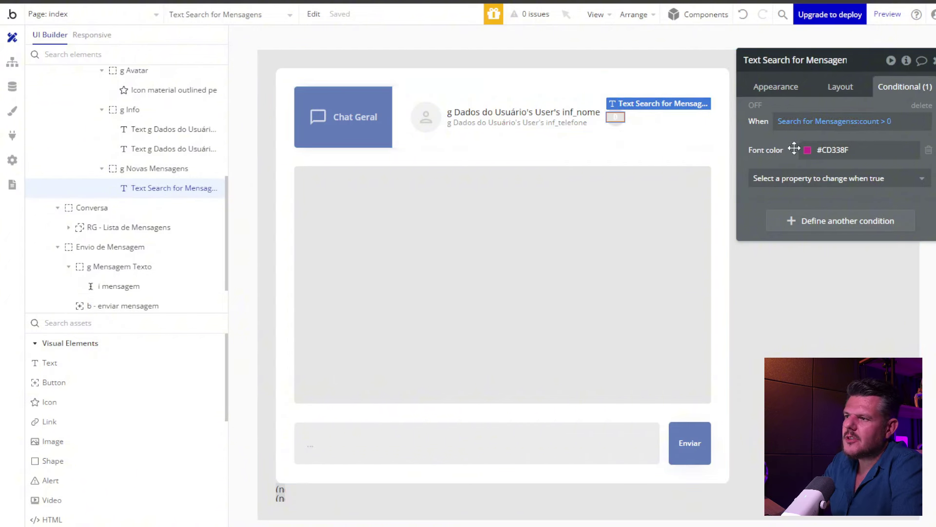
{"action": "left_click", "coordinate": [778, 88]}
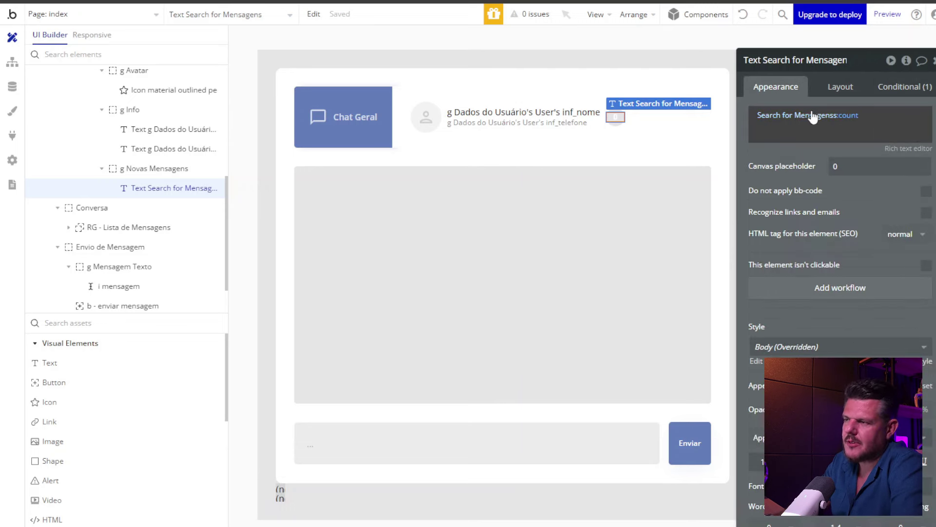
{"action": "left_click", "coordinate": [901, 92]}
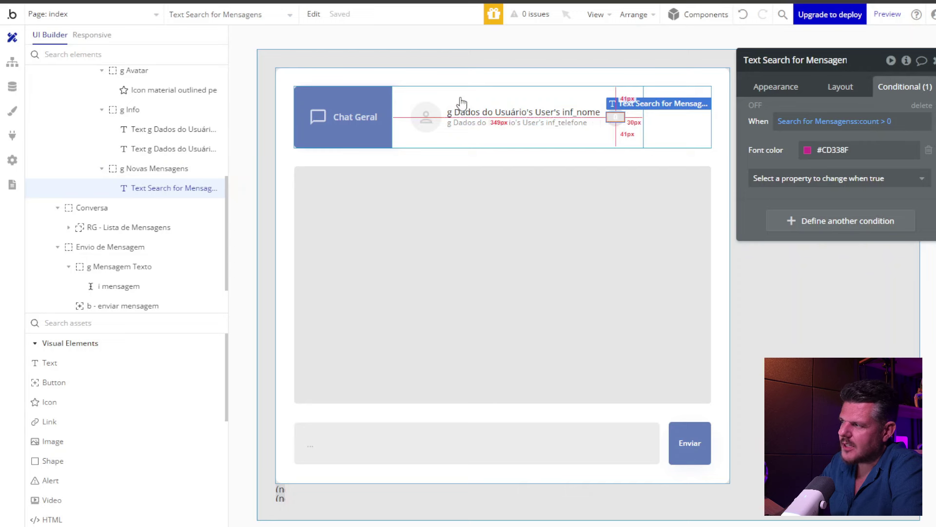
Check the conditions on the Inicio group and on the g Dados do Usuário group beside it.
{"action": "left_click", "coordinate": [396, 96]}
{"action": "left_click", "coordinate": [376, 94]}
{"action": "left_click", "coordinate": [396, 98]}
{"action": "left_click", "coordinate": [390, 99]}
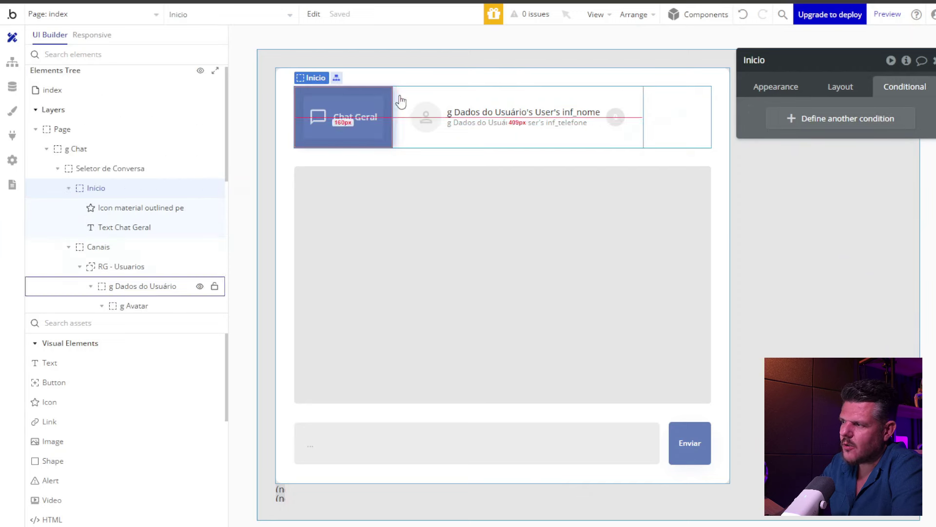
{"action": "left_click", "coordinate": [403, 115]}
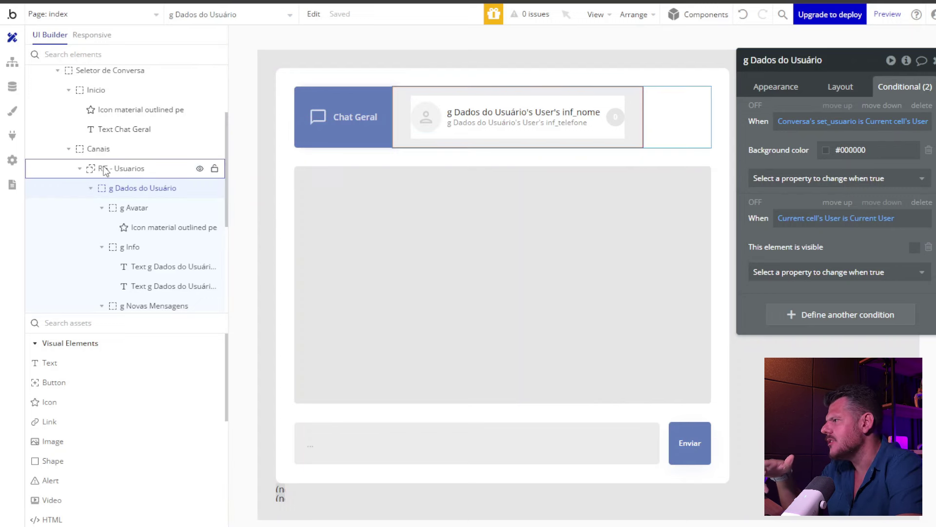
Collapse the Canais group in the elements tree and inspect the Conversa group's set_usuario custom state.
{"action": "left_click", "coordinate": [69, 150]}
{"action": "left_click", "coordinate": [95, 169]}
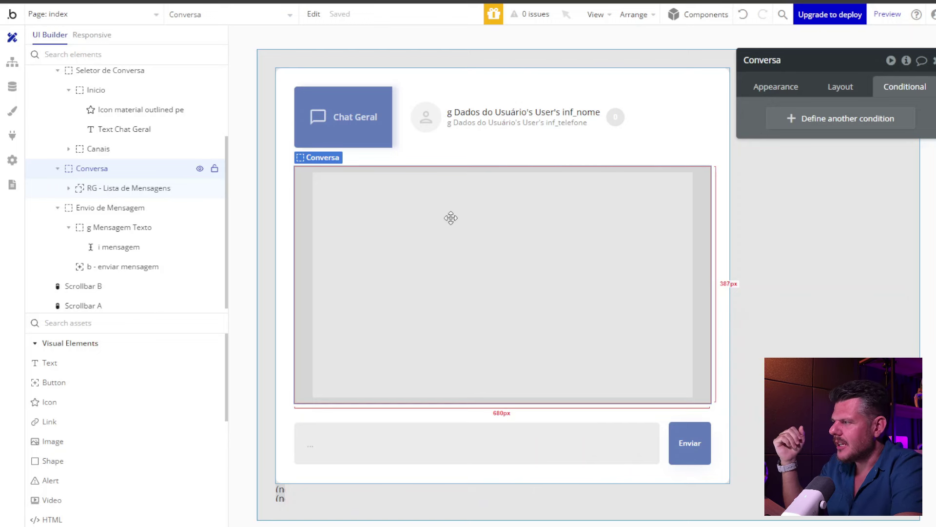
{"action": "left_click", "coordinate": [156, 192]}
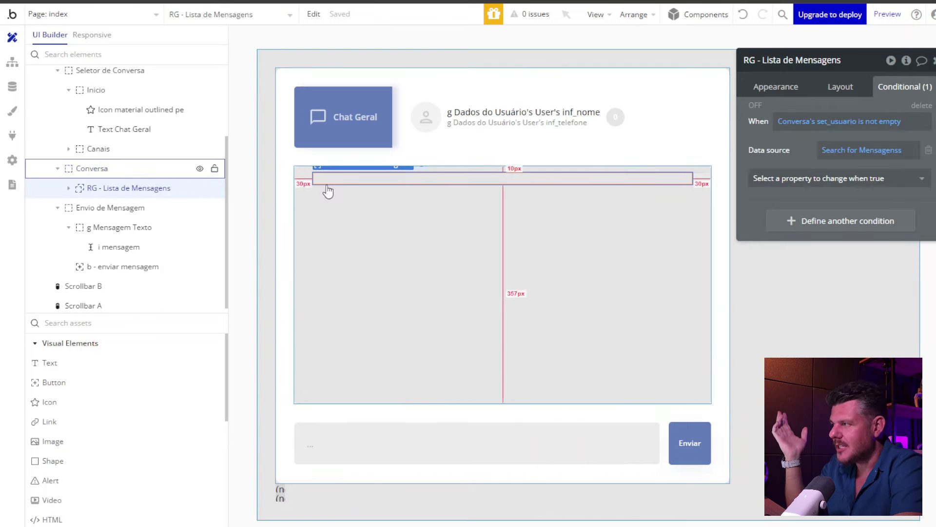
{"action": "left_click", "coordinate": [92, 172]}
{"action": "left_click", "coordinate": [905, 60]}
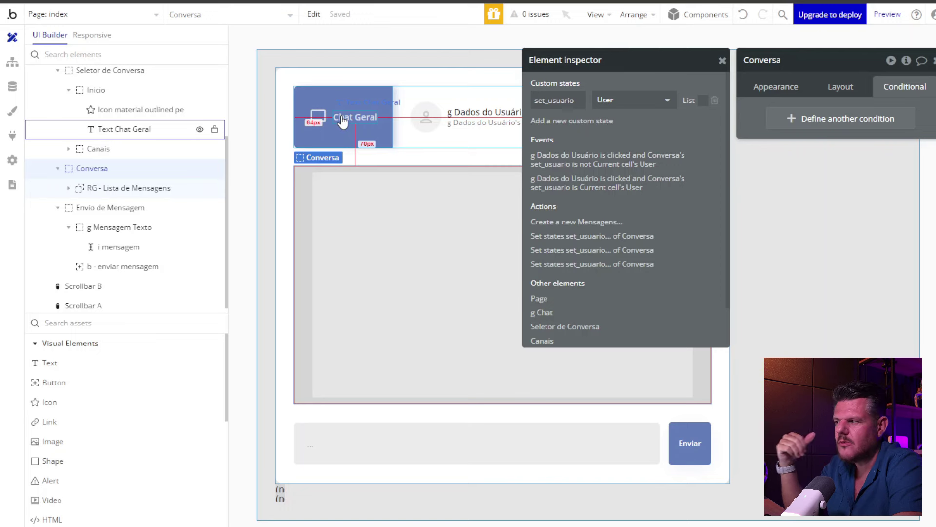
Examine the content type and default data source search of the RG - Lista de Mensagens repeating group.
{"action": "left_click", "coordinate": [138, 190]}
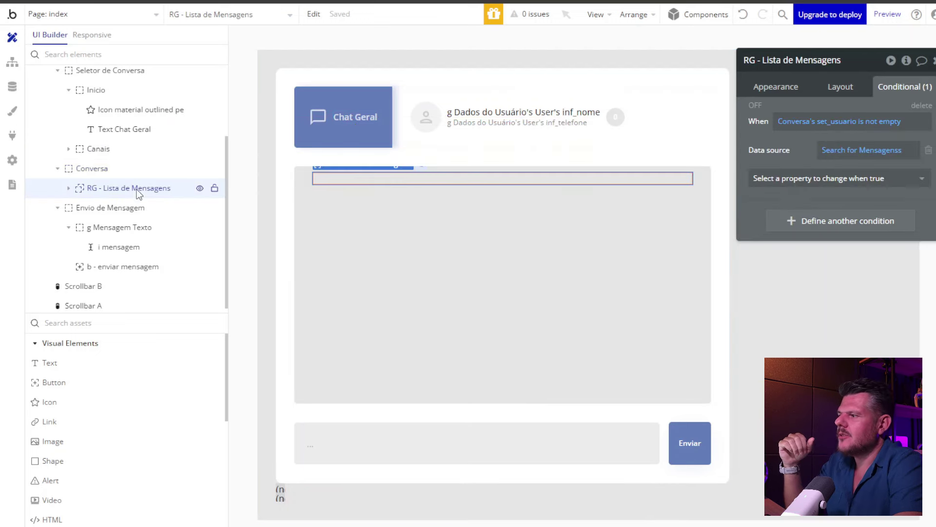
{"action": "left_click", "coordinate": [776, 86]}
{"action": "left_click", "coordinate": [851, 142]}
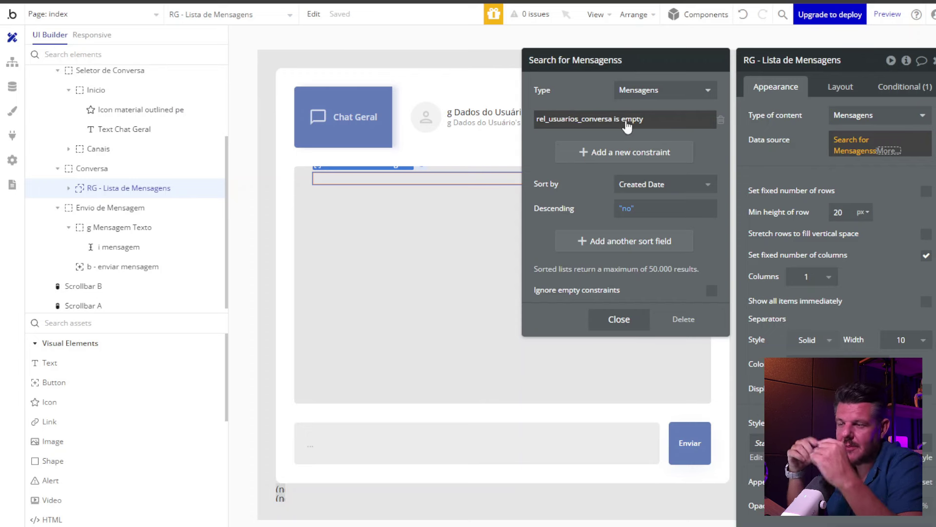
{"action": "left_click", "coordinate": [791, 137]}
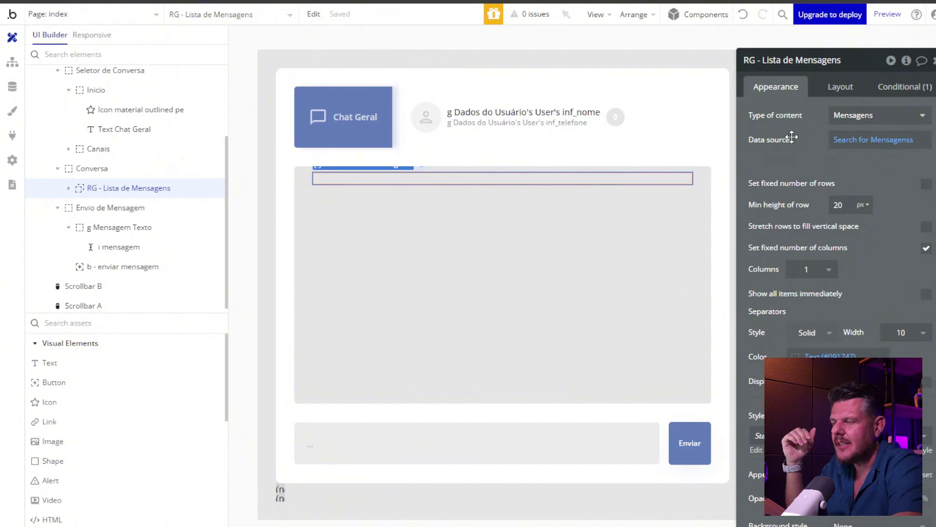
Examine RG - Lista de Mensagens' conditional data source and the search constraints applied when Conversa's set_usuario is not empty.
{"action": "left_click", "coordinate": [889, 90]}
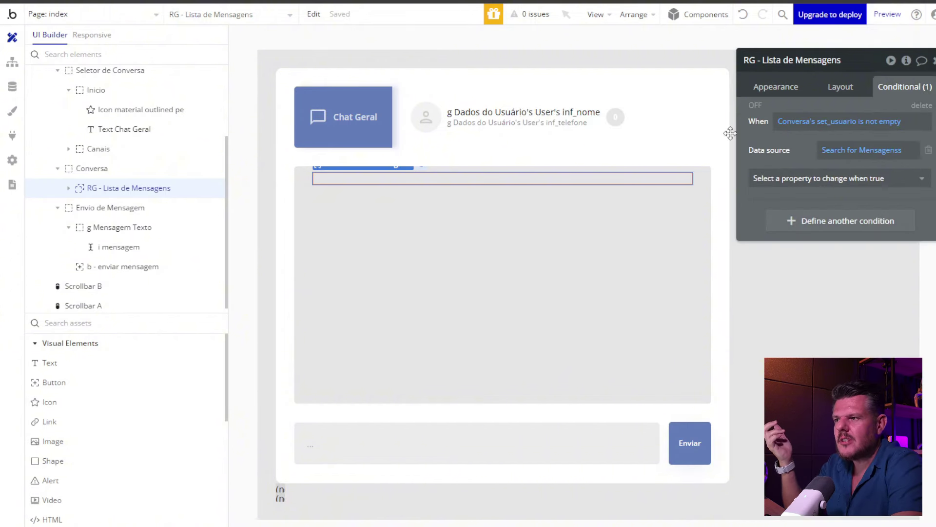
{"action": "mouse_move", "coordinate": [803, 130]}
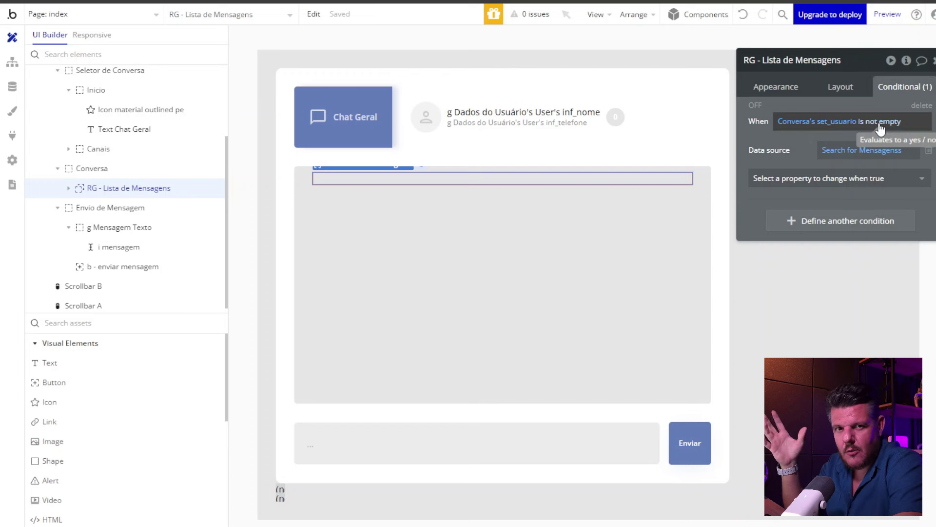
{"action": "left_click", "coordinate": [849, 152]}
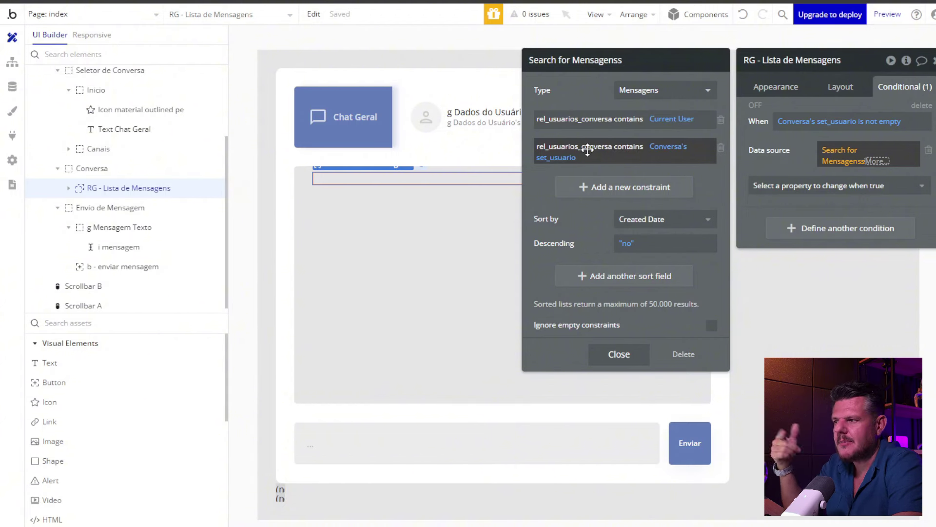
{"action": "left_click", "coordinate": [798, 149]}
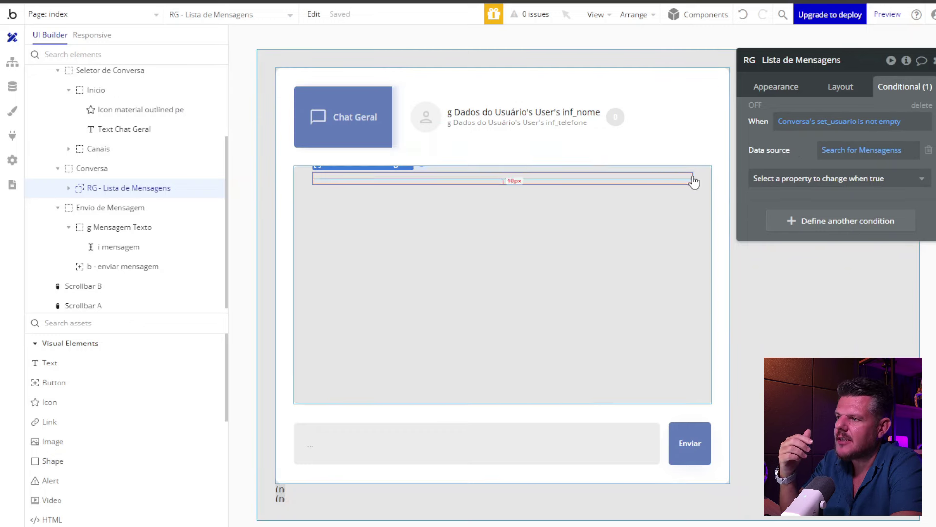
Open the workflows attached to the g Dados do Usuário group.
{"action": "left_click", "coordinate": [708, 188]}
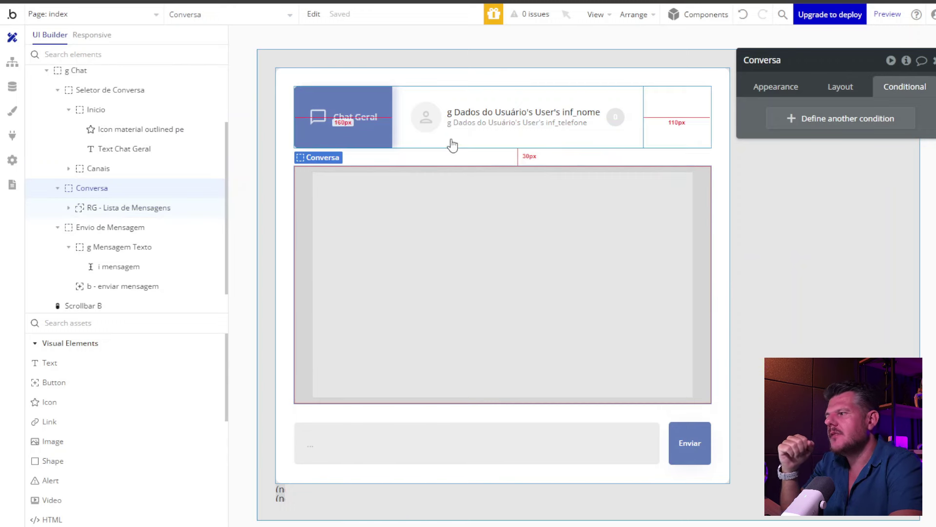
{"action": "left_click", "coordinate": [424, 145]}
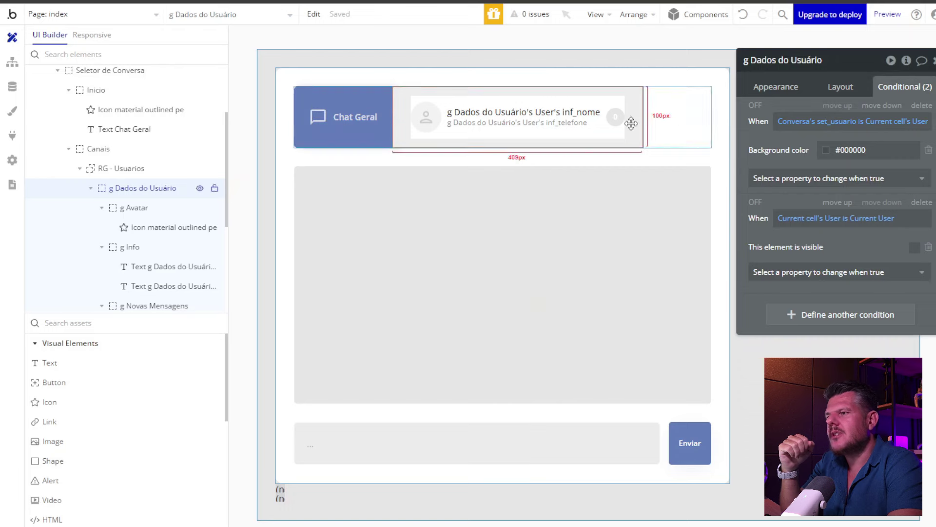
{"action": "left_click", "coordinate": [805, 85]}
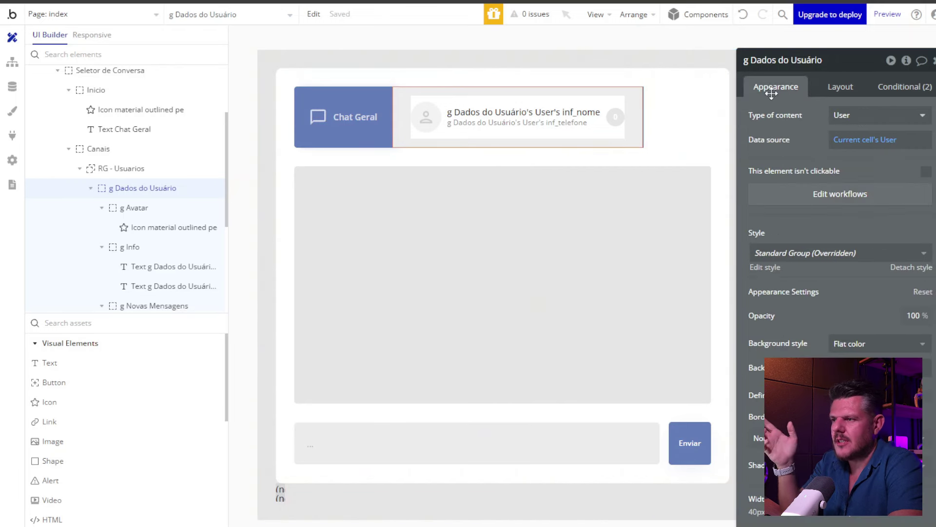
{"action": "left_click", "coordinate": [805, 192]}
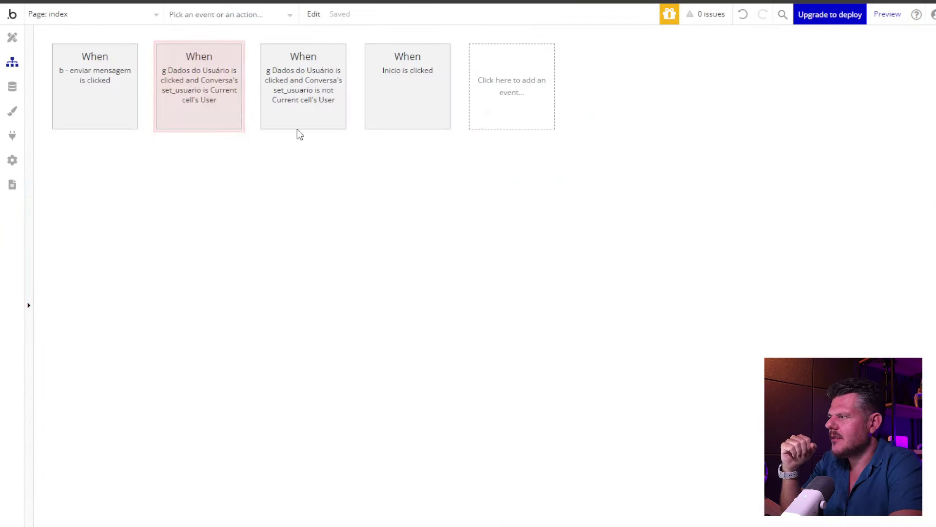
Examine the g Dados do Usuário click workflow for set_usuario being Current cell's User, including its Set state and Scroll to entry actions.
{"action": "left_click", "coordinate": [194, 101]}
{"action": "left_click_drag", "start_coordinate": [787, 138], "coordinate": [596, 126]}
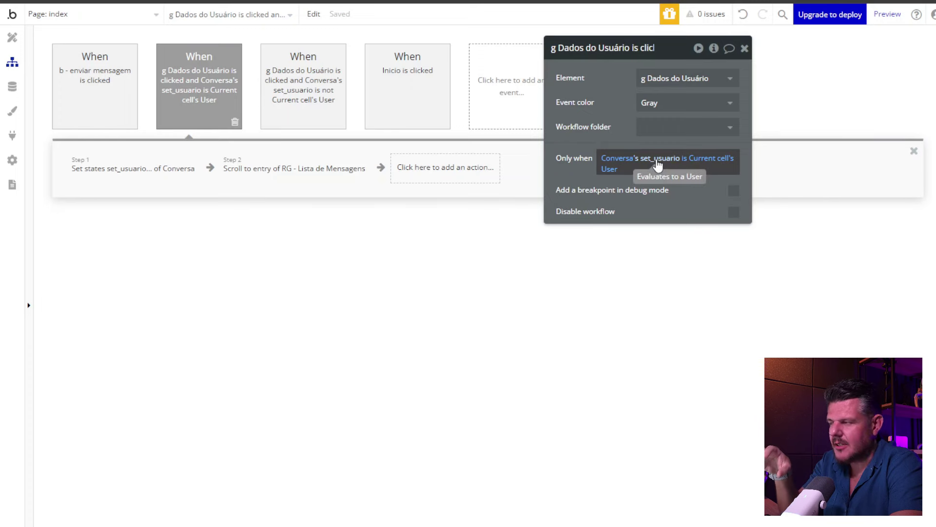
{"action": "left_click", "coordinate": [308, 171]}
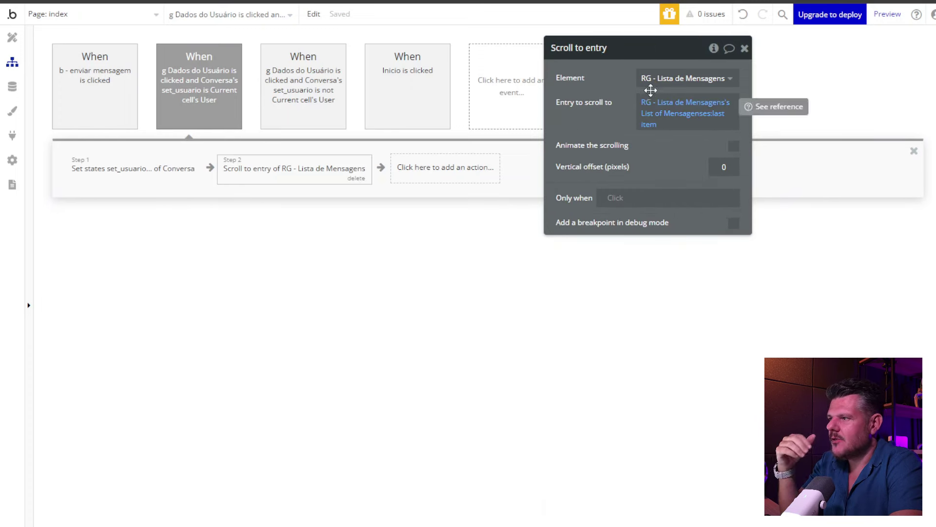
{"action": "mouse_move", "coordinate": [409, 126]}
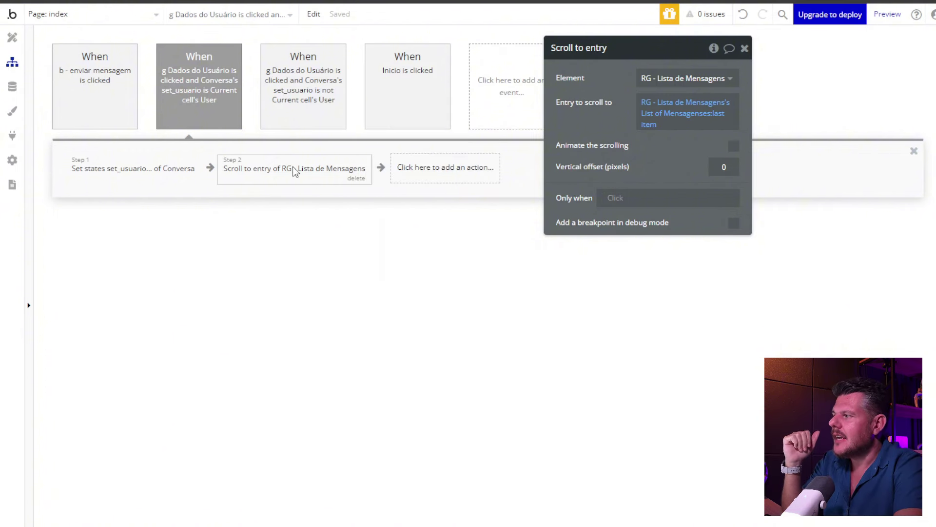
{"action": "left_click", "coordinate": [174, 162]}
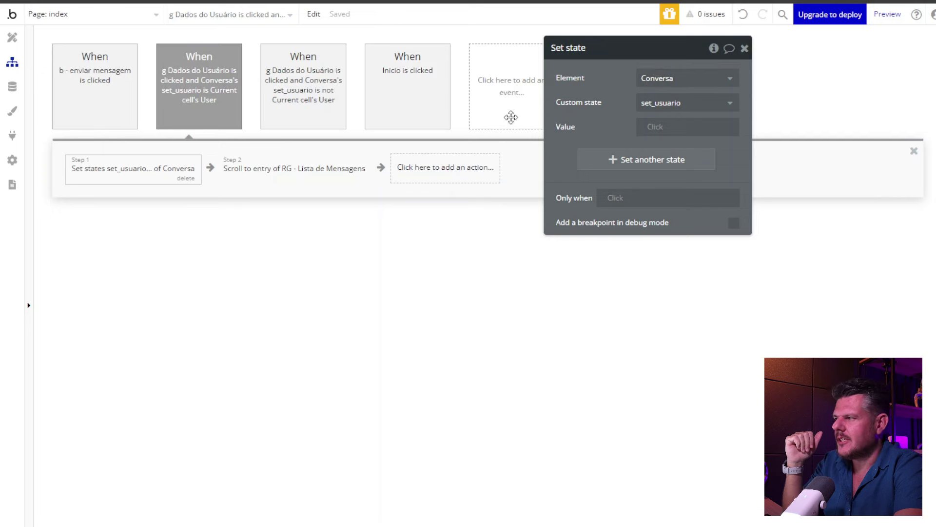
{"action": "left_click", "coordinate": [263, 179]}
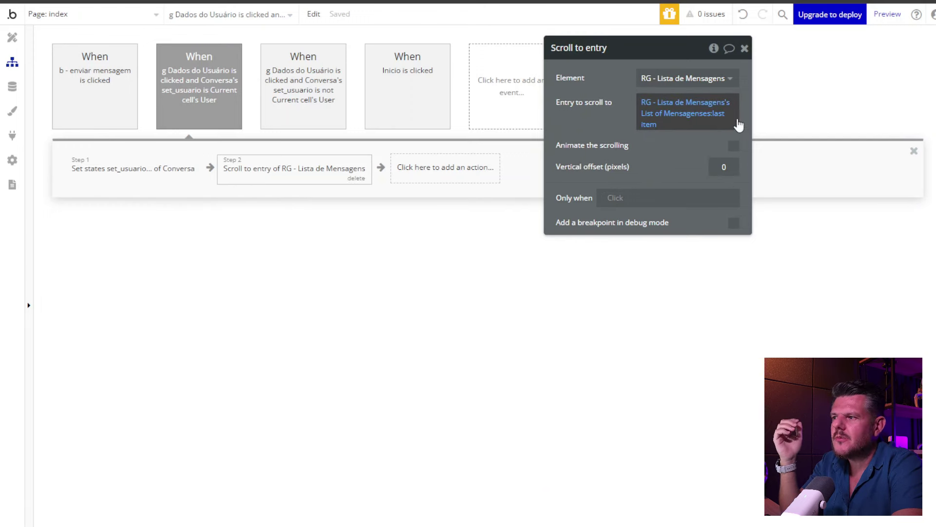
{"action": "mouse_move", "coordinate": [665, 143]}
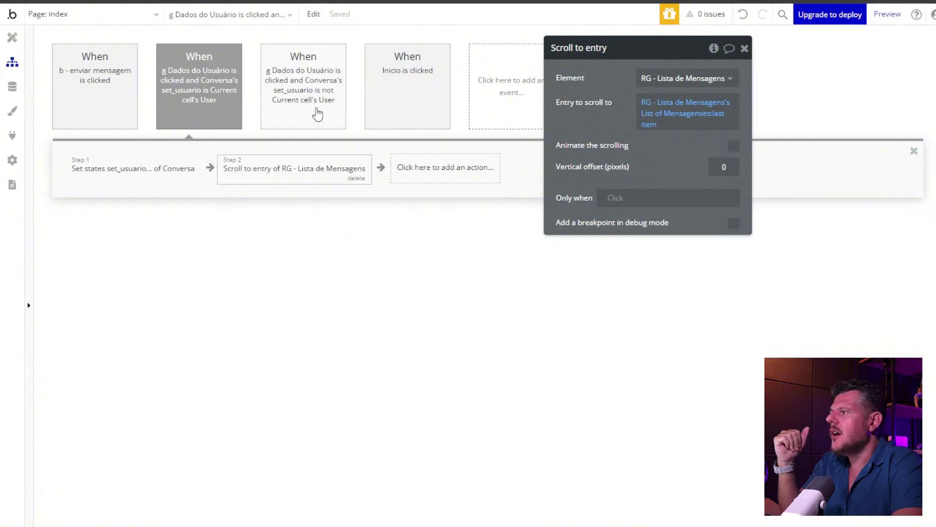
Check the run condition of the g Dados do Usuário click workflow for set_usuario not being Current cell's User.
{"action": "left_click", "coordinate": [312, 94]}
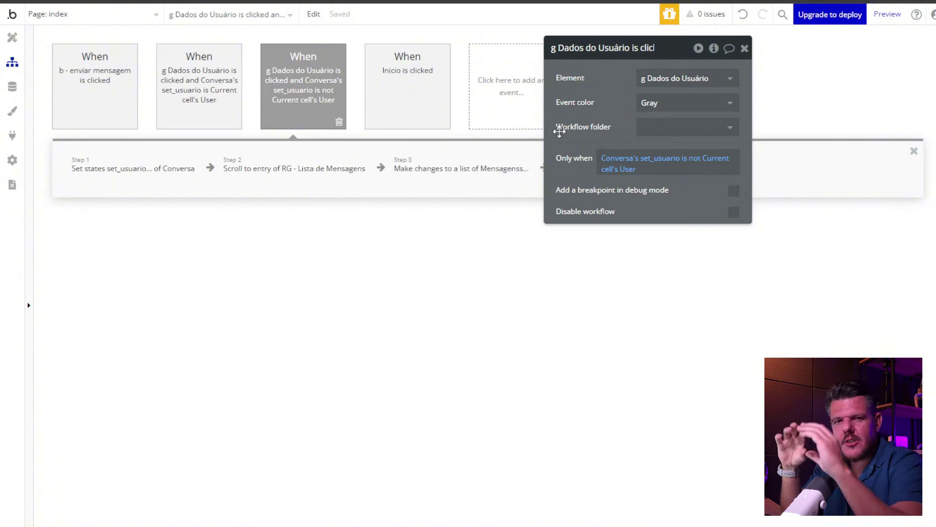
{"action": "mouse_move", "coordinate": [559, 132]}
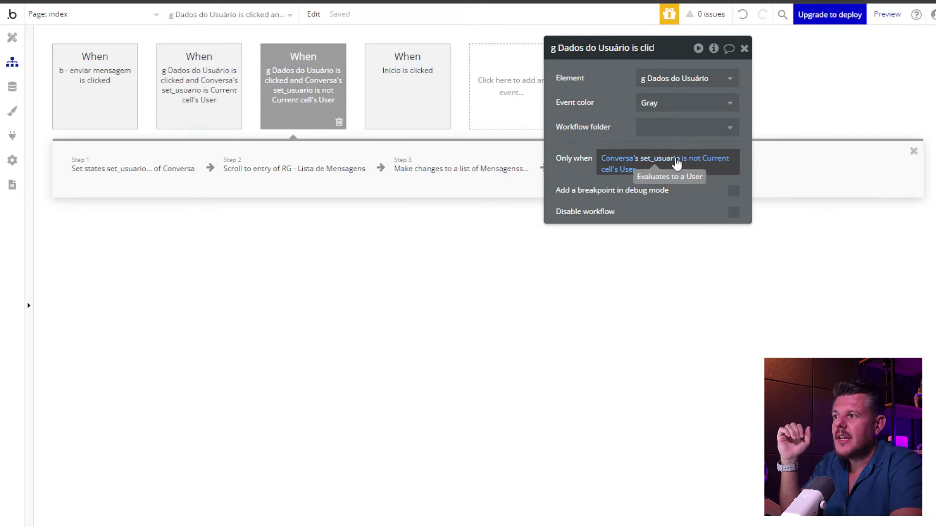
{"action": "left_click", "coordinate": [710, 163]}
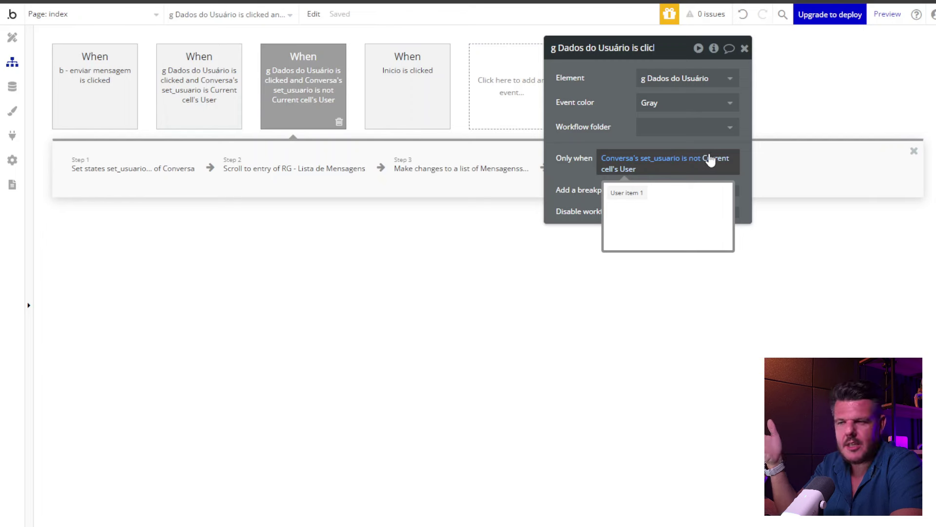
Examine the Set state and Scroll to entry actions in the g Dados do Usuário click workflow for set_usuario not being Current cell's User.
{"action": "key", "text": "Escape"}
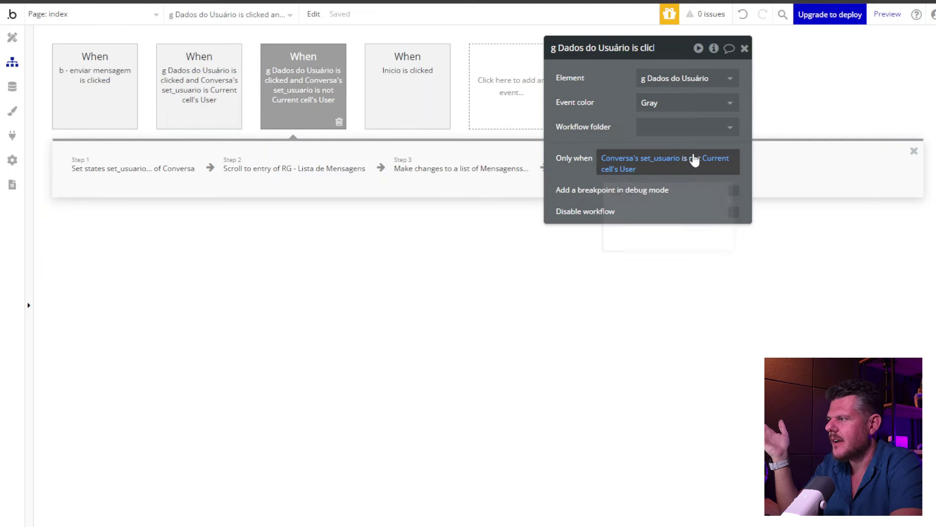
{"action": "left_click", "coordinate": [122, 168]}
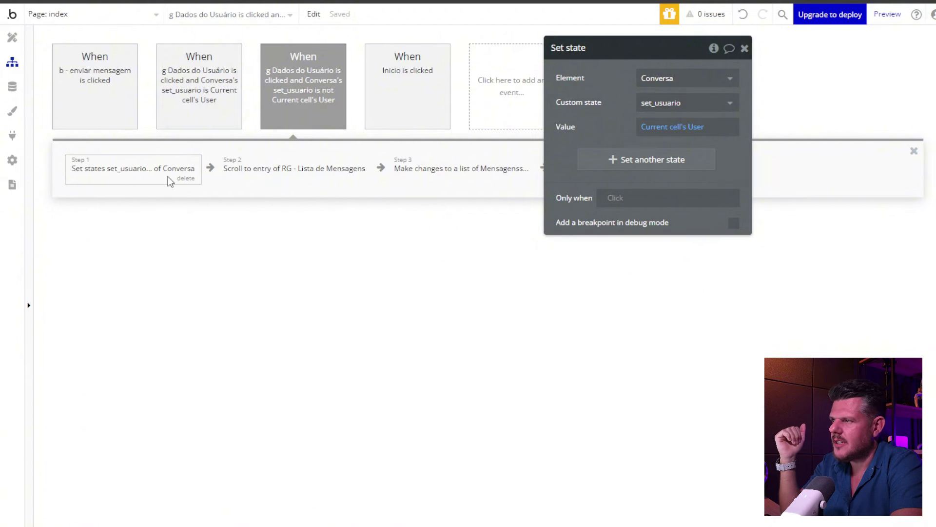
{"action": "left_click", "coordinate": [695, 79]}
{"action": "left_click", "coordinate": [669, 137]}
{"action": "left_click", "coordinate": [688, 103]}
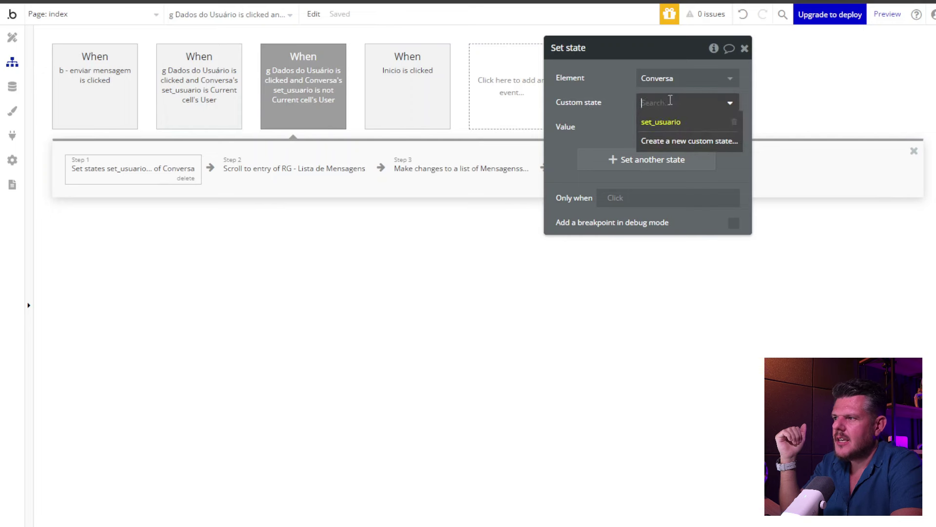
{"action": "left_click", "coordinate": [668, 121]}
{"action": "left_click_drag", "start_coordinate": [602, 121], "coordinate": [605, 121]}
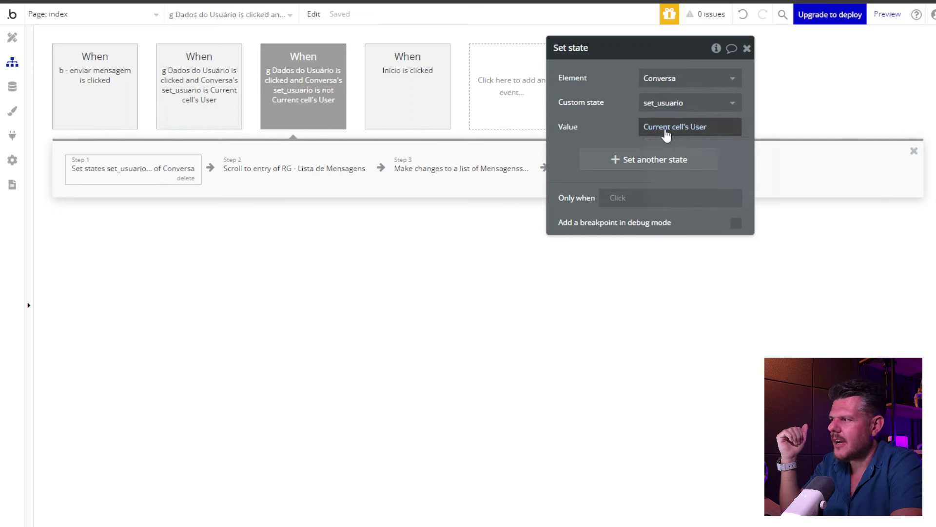
{"action": "left_click", "coordinate": [305, 168]}
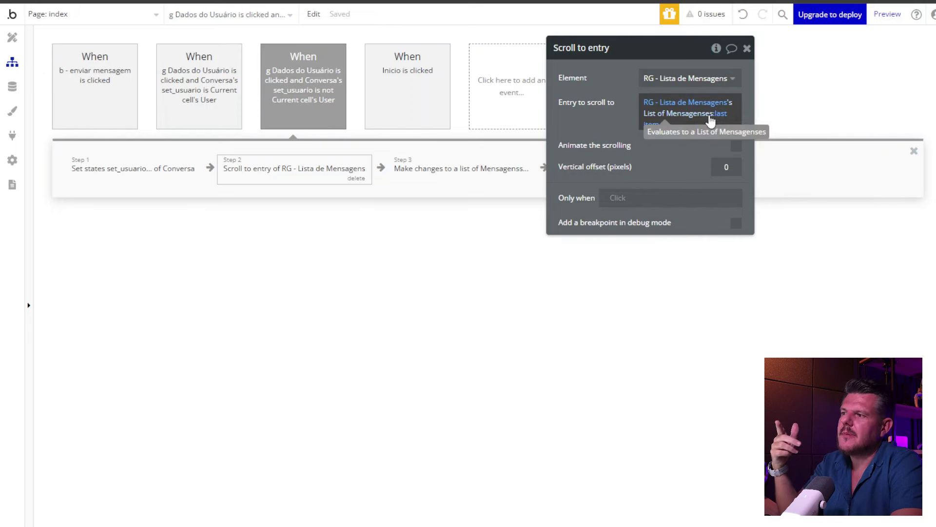
{"action": "left_click_drag", "start_coordinate": [603, 112], "coordinate": [685, 139]}
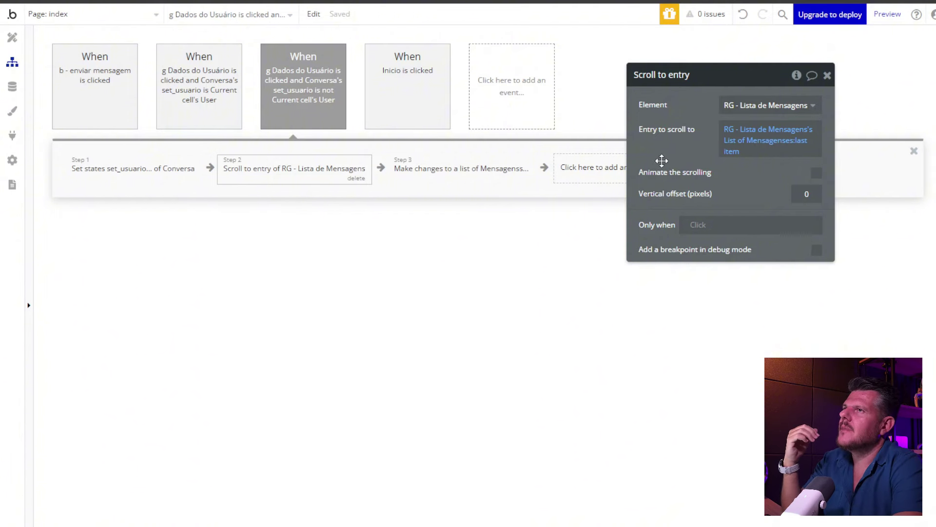
Add a :filtered operator to the List to change in the workflow's Make changes to a list of Mensagens action.
{"action": "left_click", "coordinate": [422, 170]}
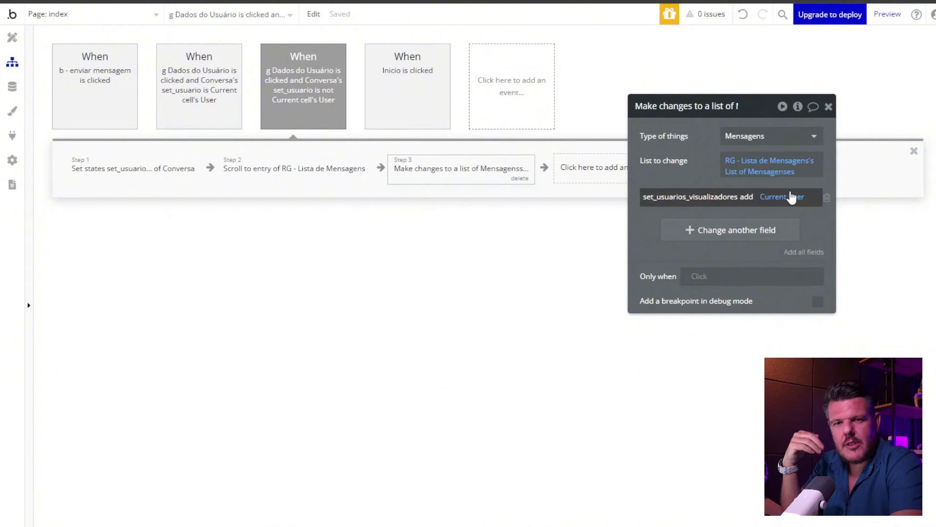
{"action": "left_click", "coordinate": [780, 172]}
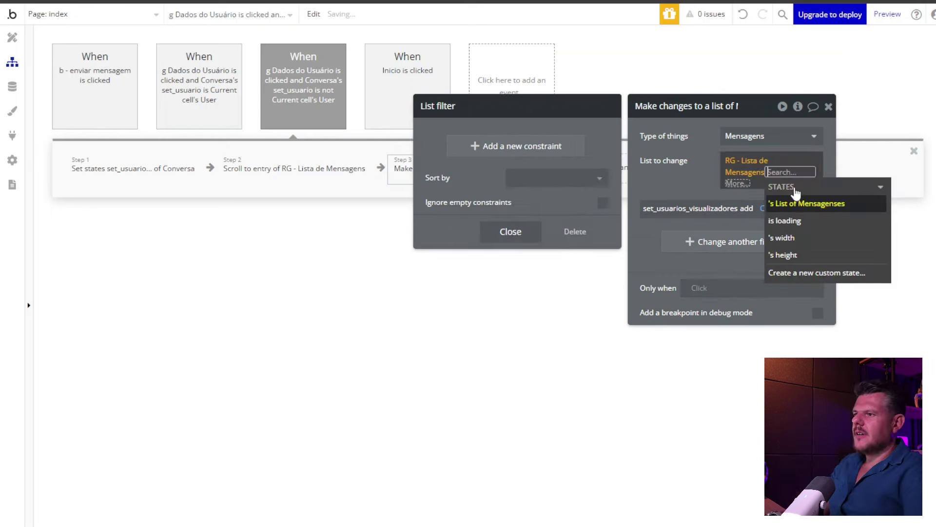
{"action": "left_click", "coordinate": [673, 169]}
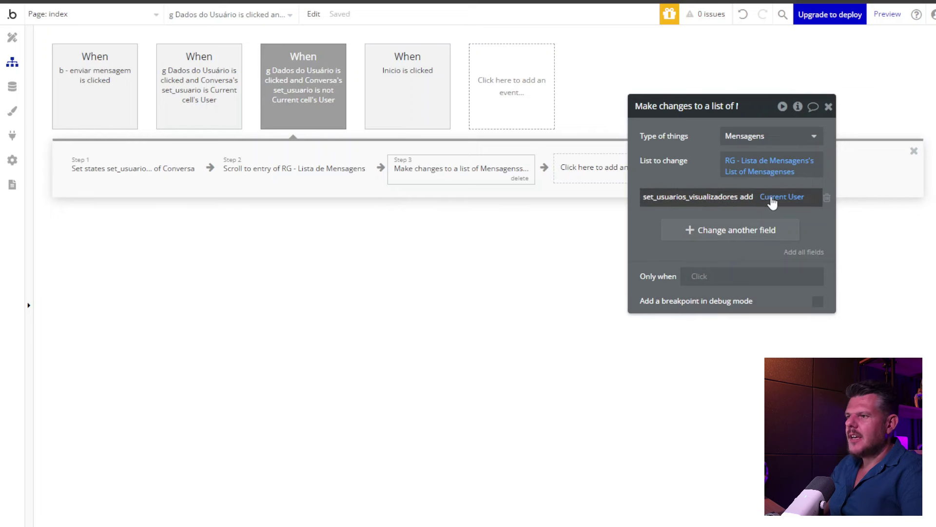
{"action": "left_click", "coordinate": [791, 172]}
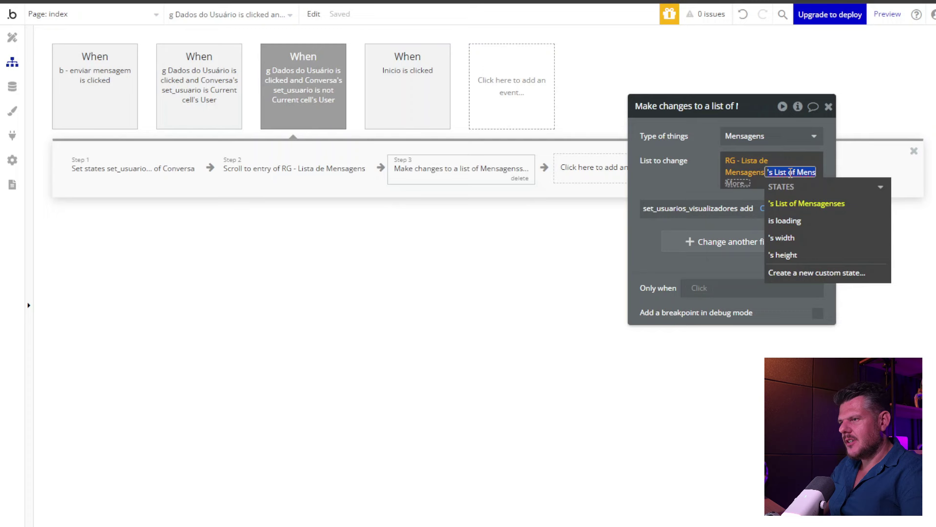
{"action": "left_click", "coordinate": [735, 183]}
{"action": "type", "text": "filte"}
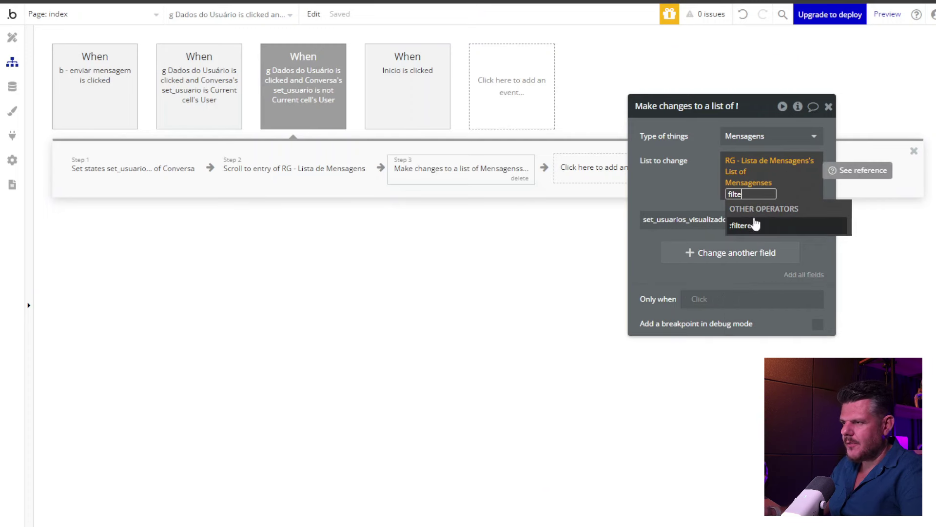
{"action": "left_click", "coordinate": [743, 225]}
Constrain the list filter to messages whose set_usuarios_visualizadores doesn't contain Current User, and close the filter.
{"action": "left_click", "coordinate": [524, 146]}
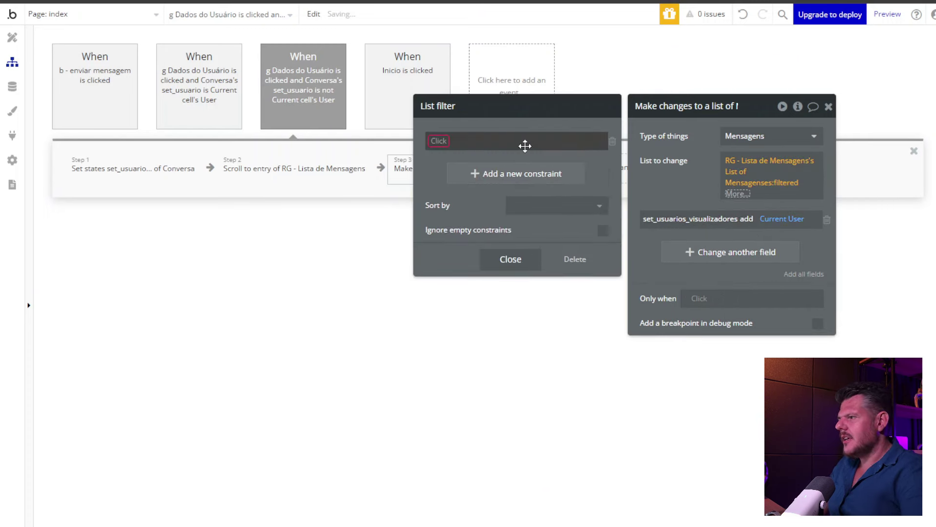
{"action": "left_click", "coordinate": [439, 141]}
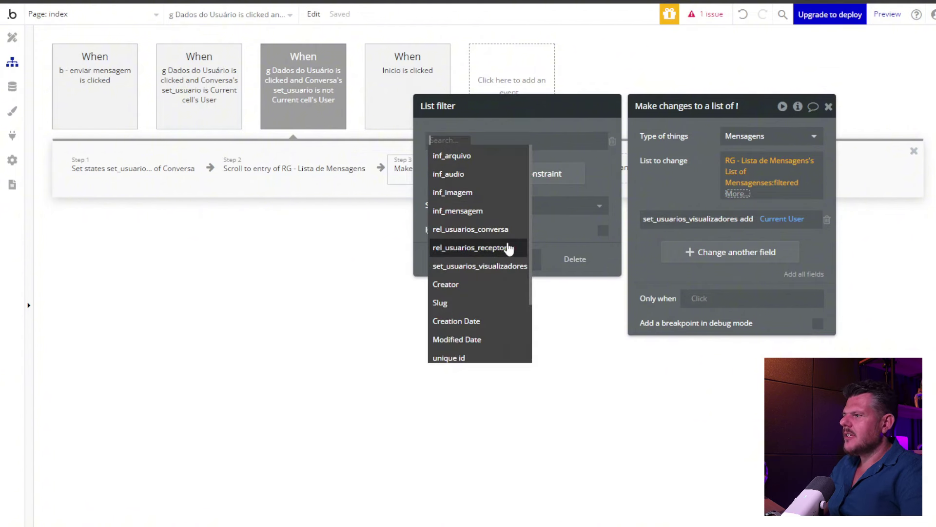
{"action": "left_click", "coordinate": [499, 265]}
{"action": "left_click", "coordinate": [533, 142]}
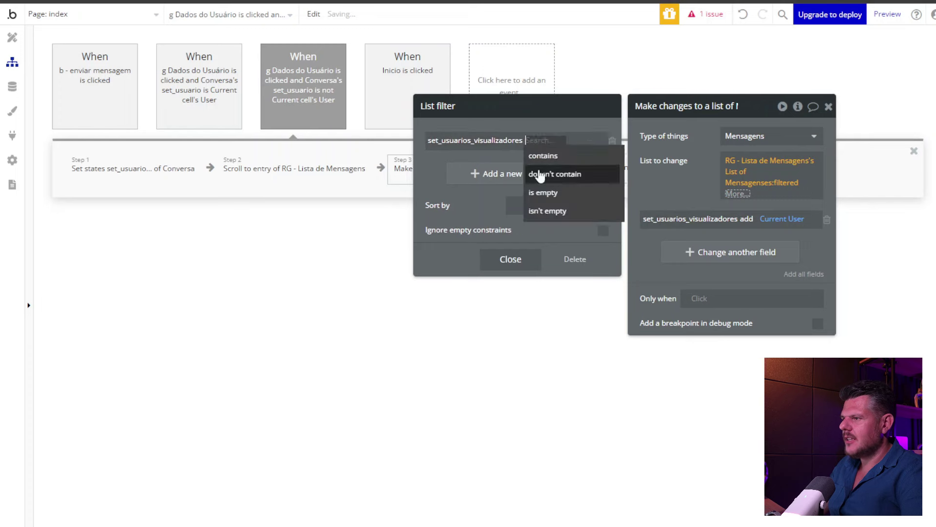
{"action": "left_click", "coordinate": [540, 174]}
{"action": "left_click", "coordinate": [591, 142]}
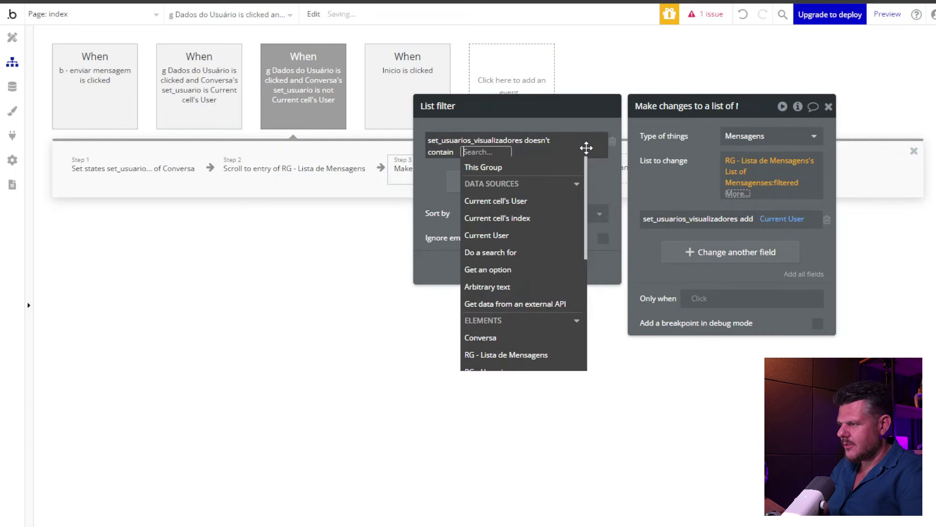
{"action": "left_click", "coordinate": [533, 236]}
{"action": "left_click", "coordinate": [689, 178]}
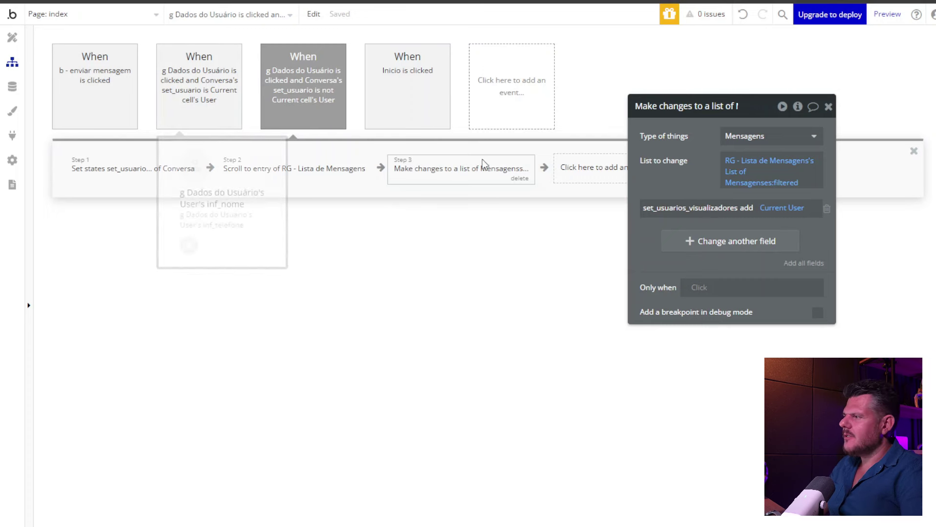
Review the event settings of the g Dados do Usuário click workflow that contains the filtered message update.
{"action": "left_click", "coordinate": [302, 79]}
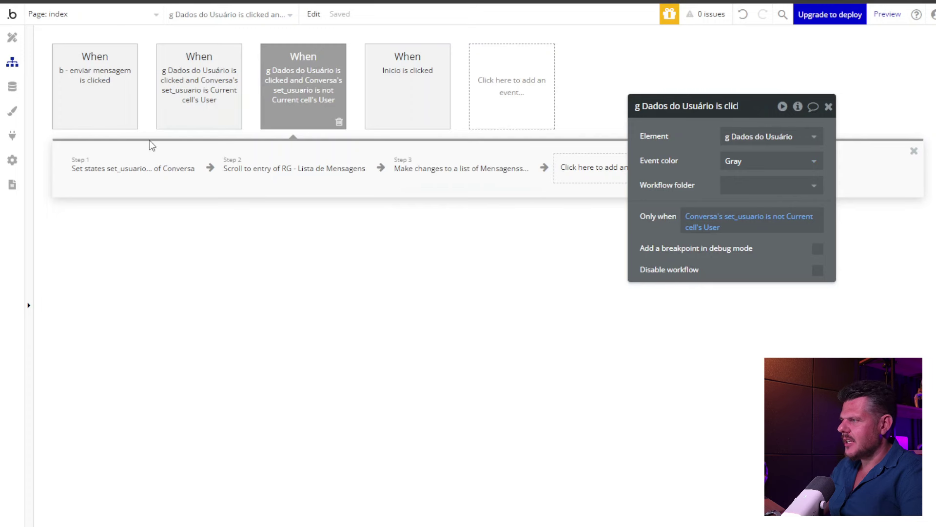
{"action": "mouse_move", "coordinate": [303, 79]}
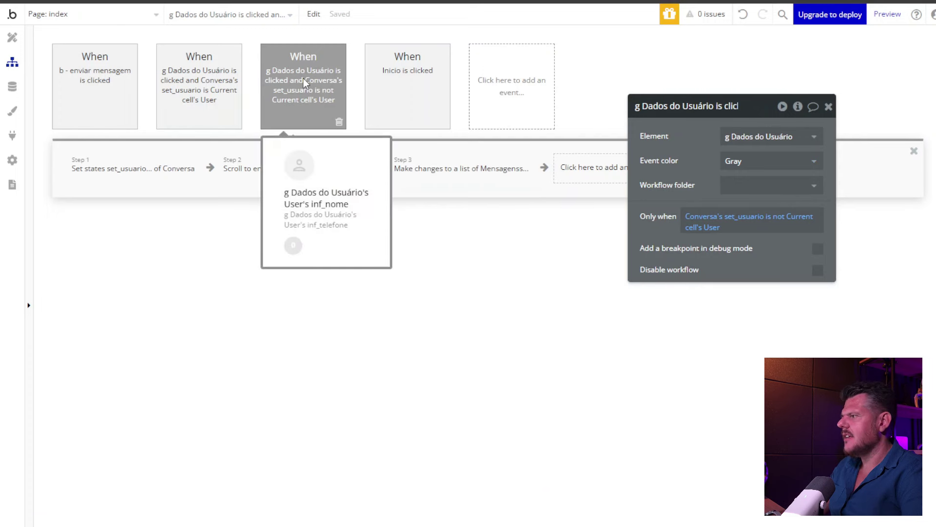
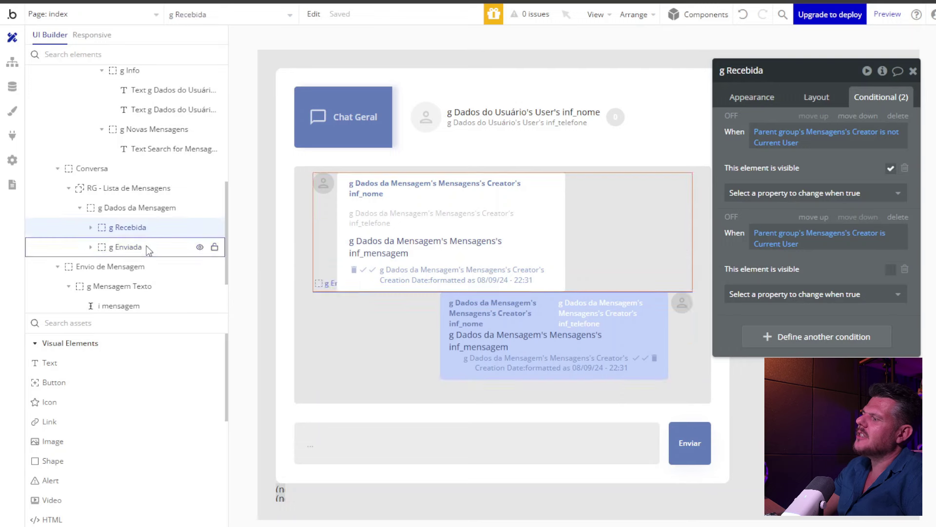
Examine the visibility conditions of g Recebida and g Enviada that compare the message's Creator with Current User.
{"action": "left_click", "coordinate": [145, 228]}
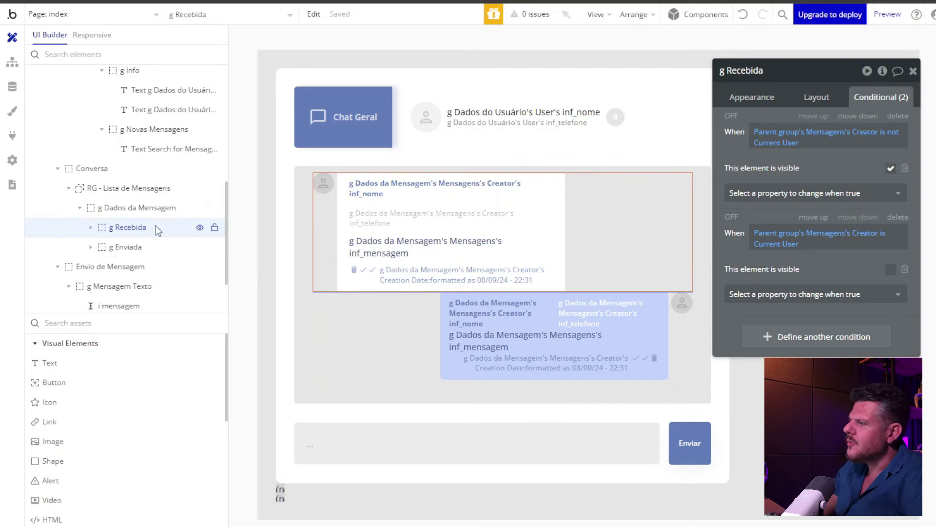
{"action": "scroll", "coordinate": [147, 230], "scroll_direction": "down", "scroll_amount": 2}
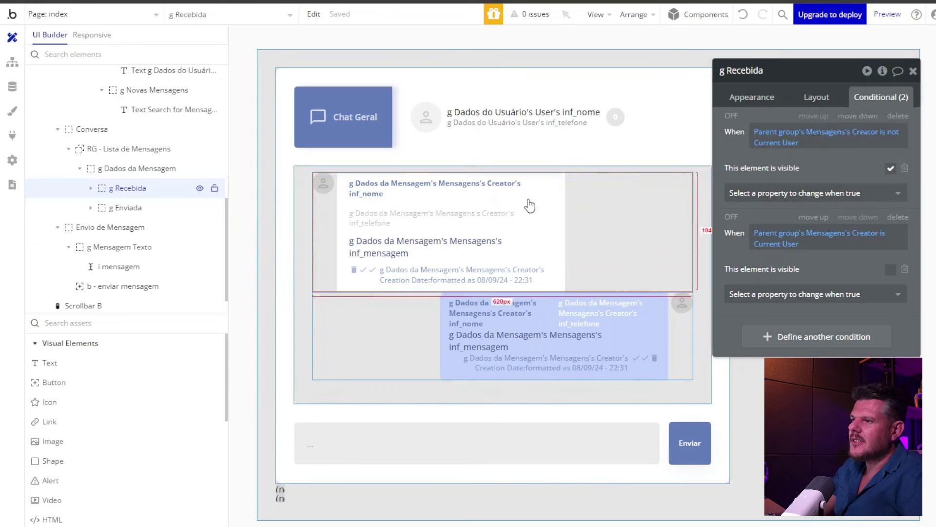
{"action": "left_click", "coordinate": [822, 136]}
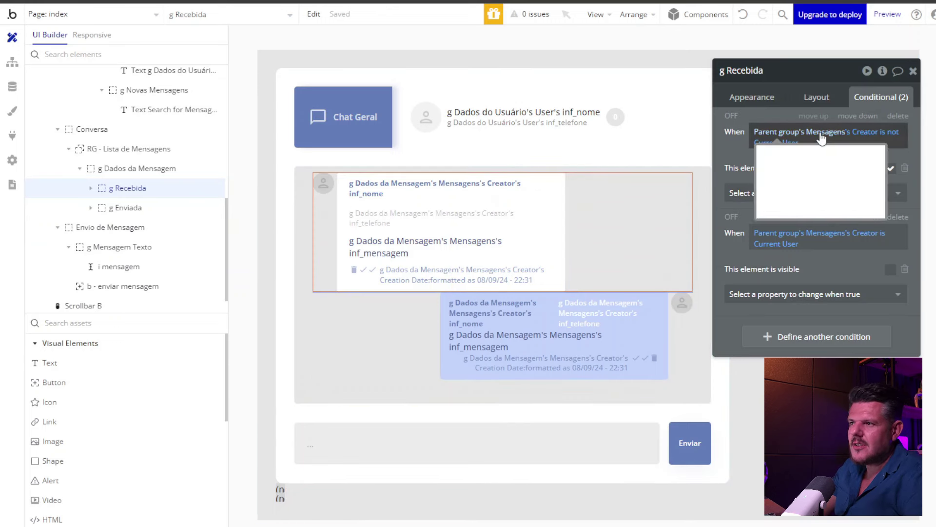
{"action": "left_click", "coordinate": [831, 137]}
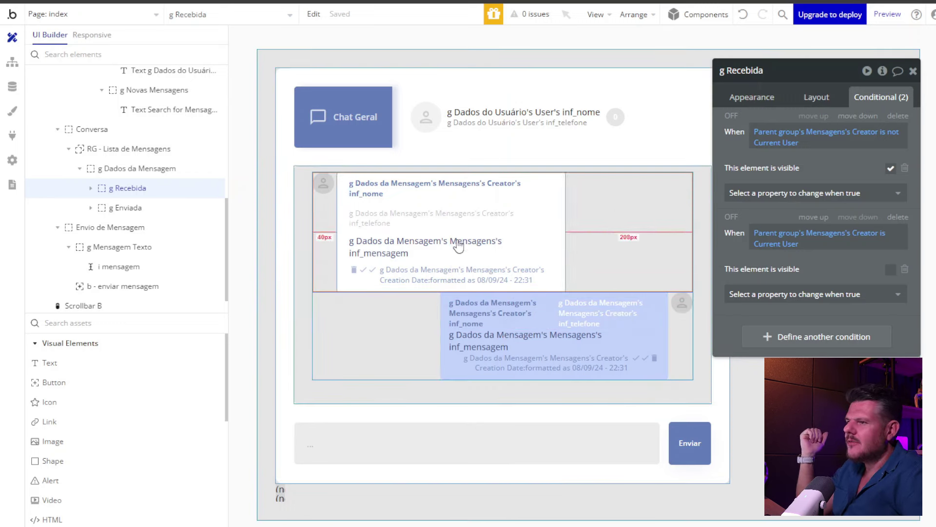
{"action": "left_click", "coordinate": [385, 343]}
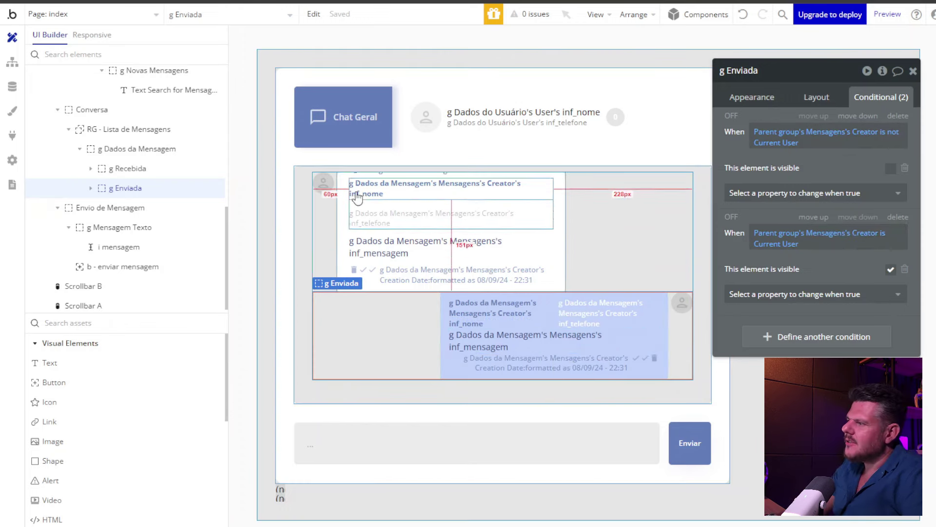
Check the inf_avatar condition on g Recebida's person icon and the character-count max width conditions on Group O and Group T.
{"action": "left_click", "coordinate": [325, 185]}
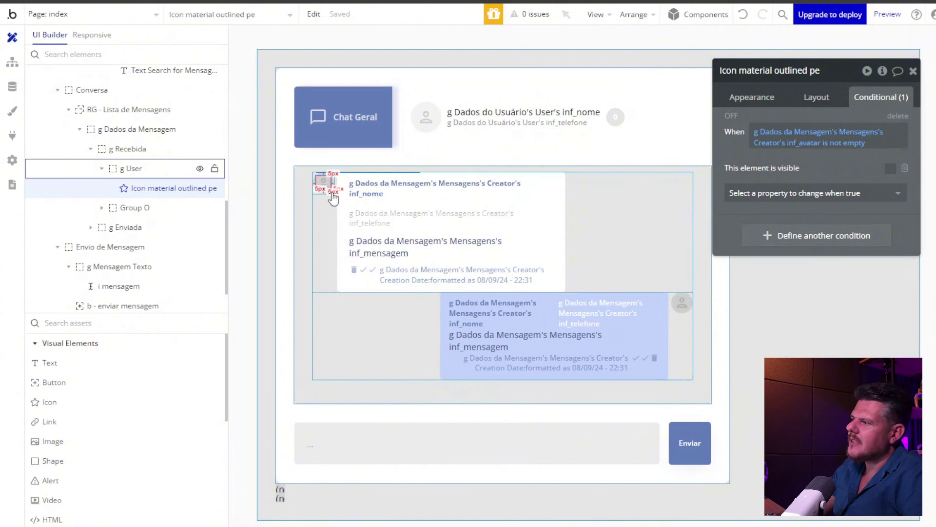
{"action": "left_click", "coordinate": [333, 197]}
{"action": "left_click", "coordinate": [324, 184]}
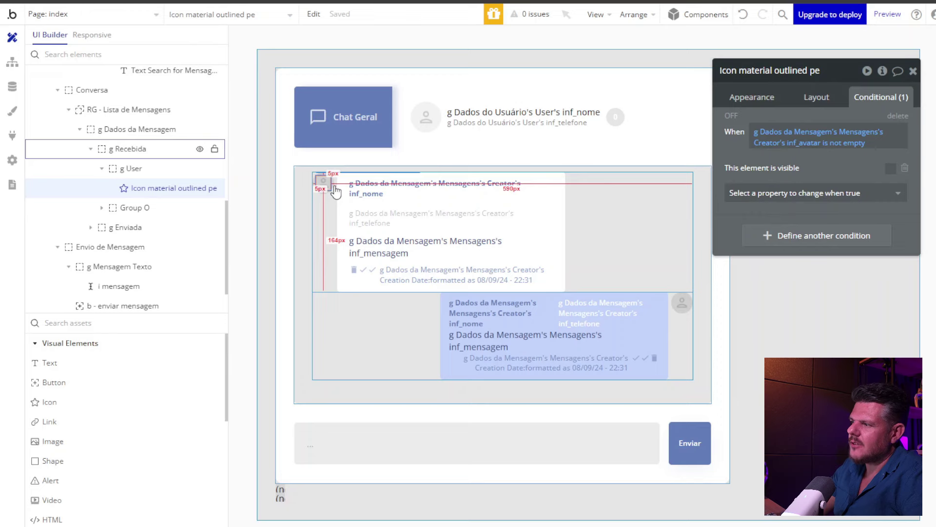
{"action": "left_click", "coordinate": [342, 200]}
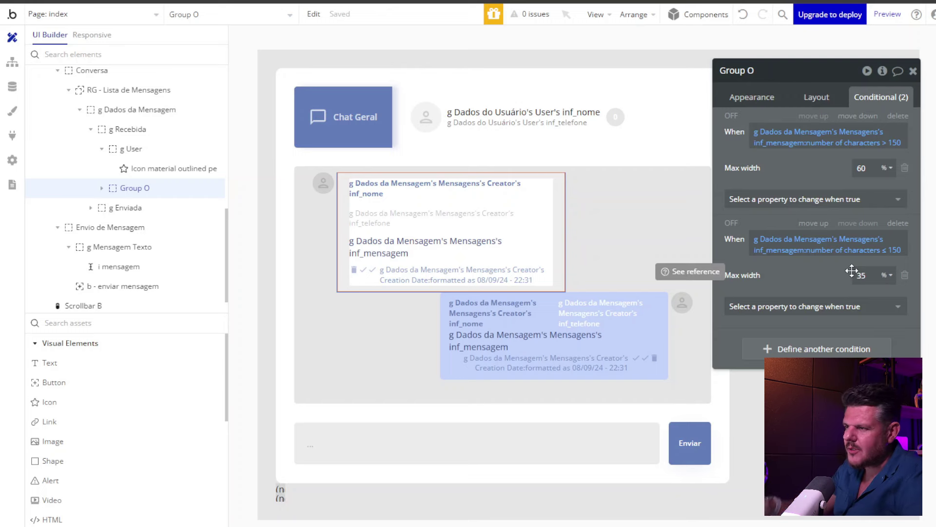
{"action": "left_click", "coordinate": [447, 362]}
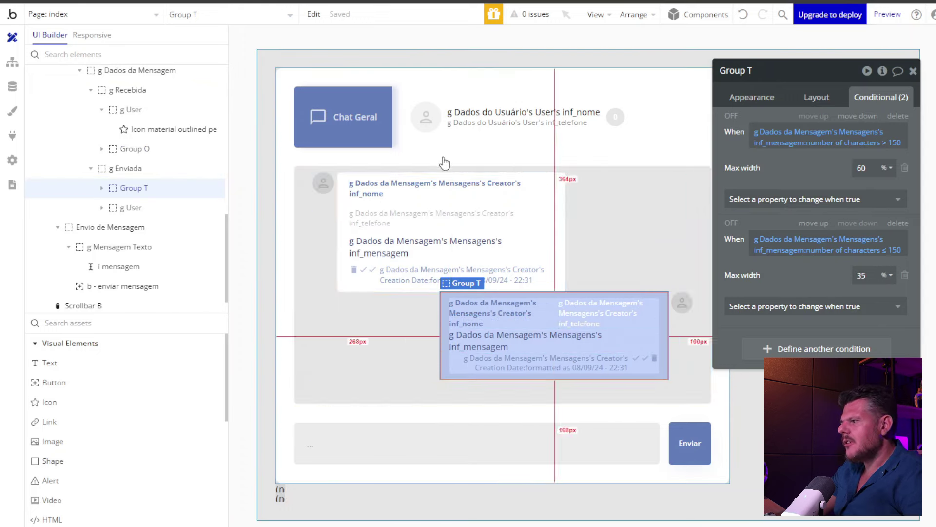
Examine Group O's appearance and its child groups g Dados do Usuario, g Mensagem and g Dados do Usuario copy.
{"action": "left_click", "coordinate": [347, 210]}
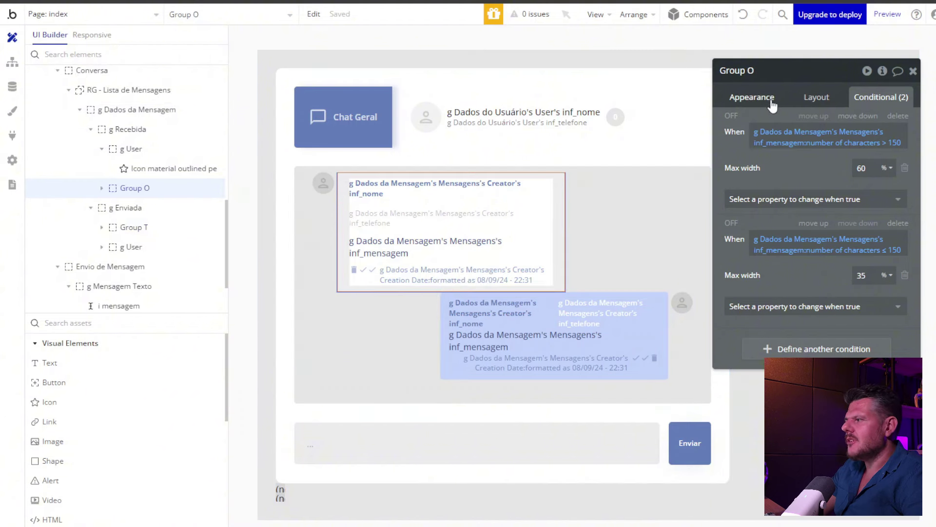
{"action": "left_click", "coordinate": [758, 97]}
{"action": "left_click", "coordinate": [102, 189]}
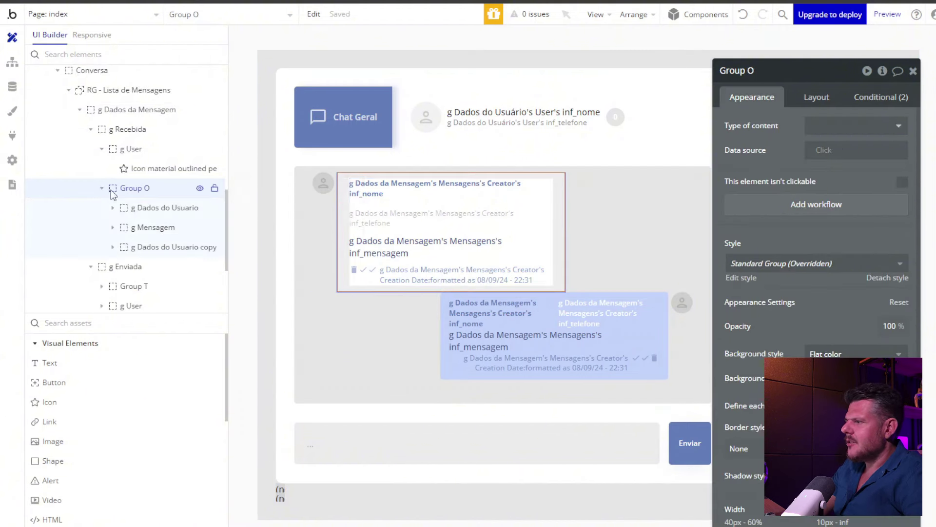
{"action": "left_click", "coordinate": [149, 208]}
{"action": "left_click", "coordinate": [153, 228]}
{"action": "left_click", "coordinate": [148, 245]}
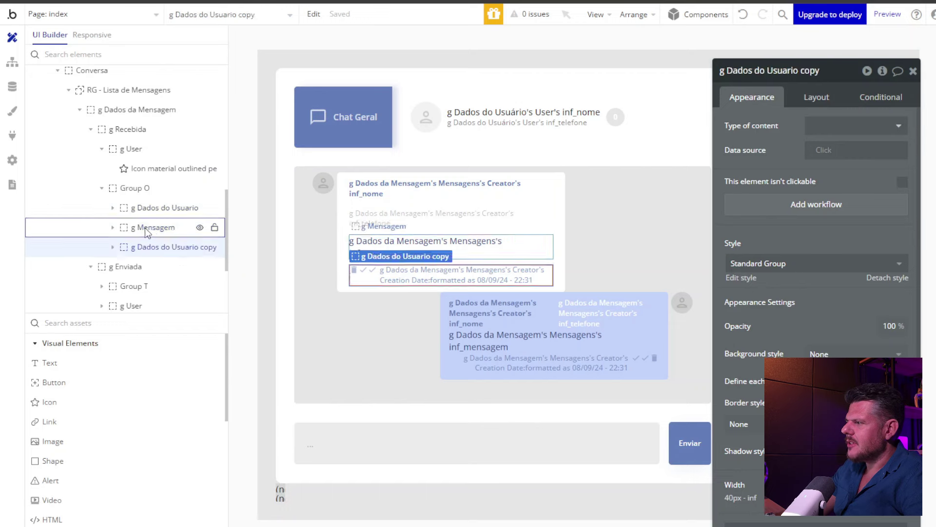
{"action": "left_click", "coordinate": [149, 227]}
{"action": "left_click", "coordinate": [156, 210]}
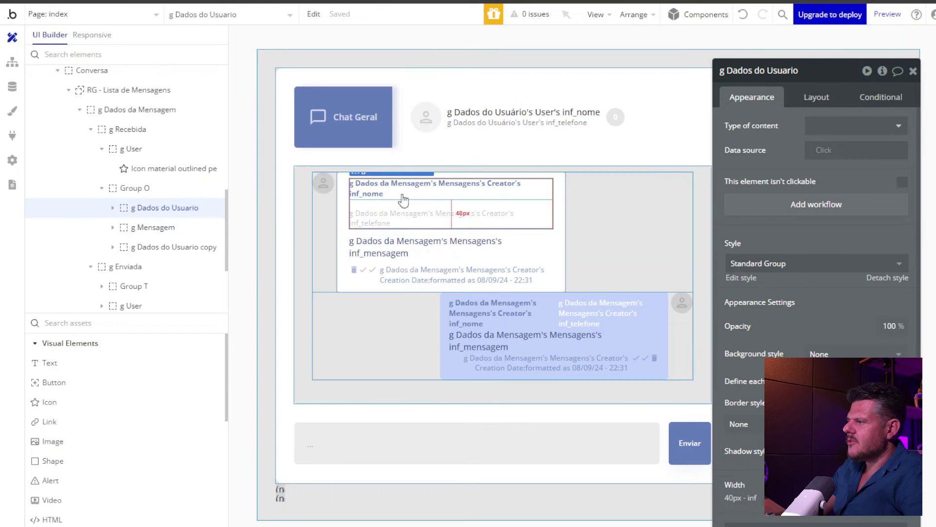
{"action": "left_click", "coordinate": [161, 232]}
{"action": "left_click", "coordinate": [182, 255]}
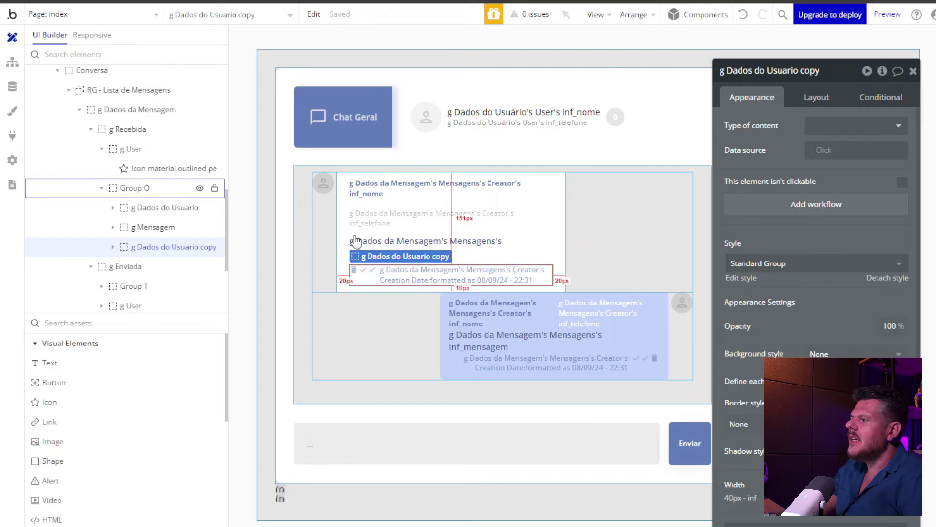
Check the data bindings of the creator's inf_nome and inf_telefone texts in the received message group.
{"action": "left_click", "coordinate": [370, 189]}
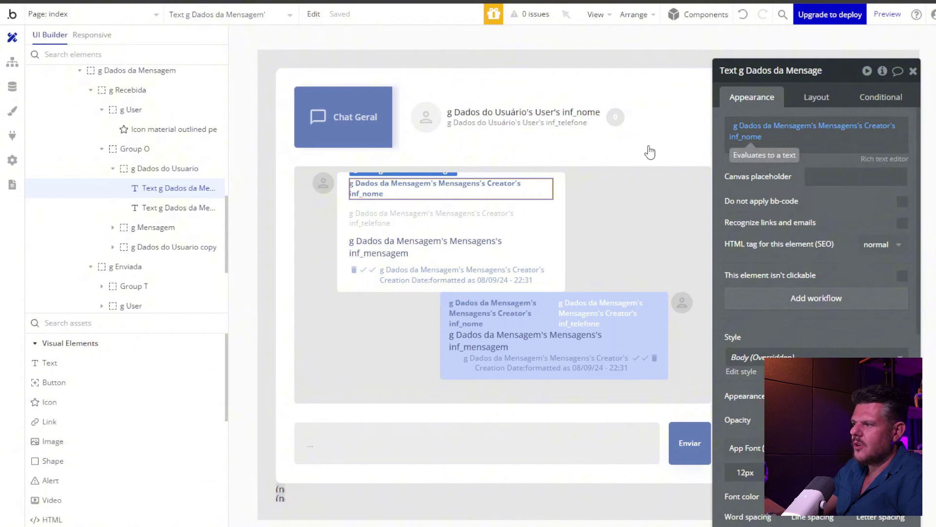
{"action": "left_click", "coordinate": [385, 218]}
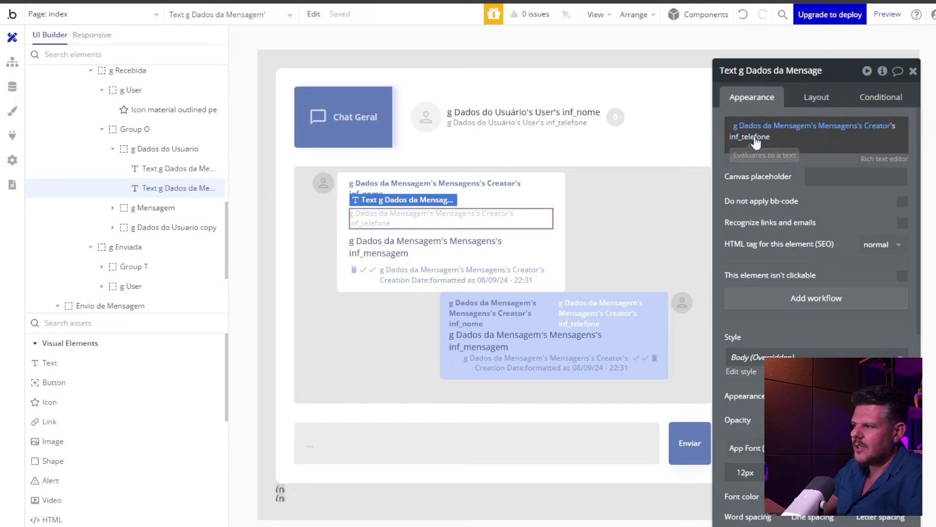
Format the received message's Creation Date text with the custom date format dd/mm/yy - HH:MM.
{"action": "left_click", "coordinate": [383, 247]}
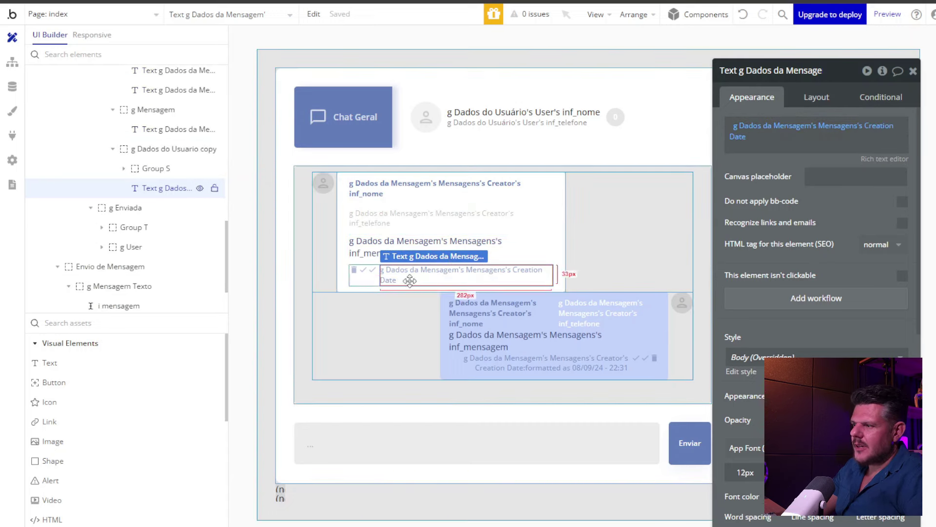
{"action": "left_click", "coordinate": [422, 271]}
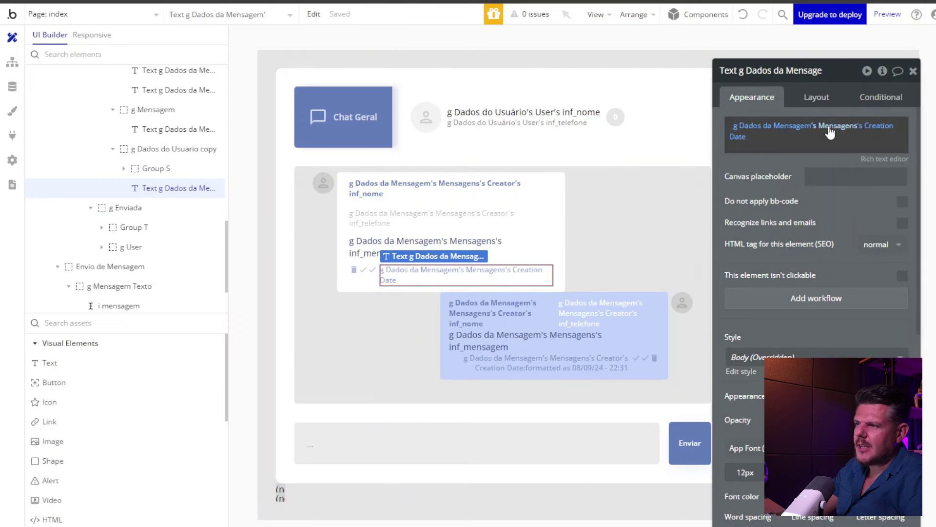
{"action": "left_click", "coordinate": [740, 143]}
{"action": "scroll", "coordinate": [833, 185], "scroll_direction": "down", "scroll_amount": 3}
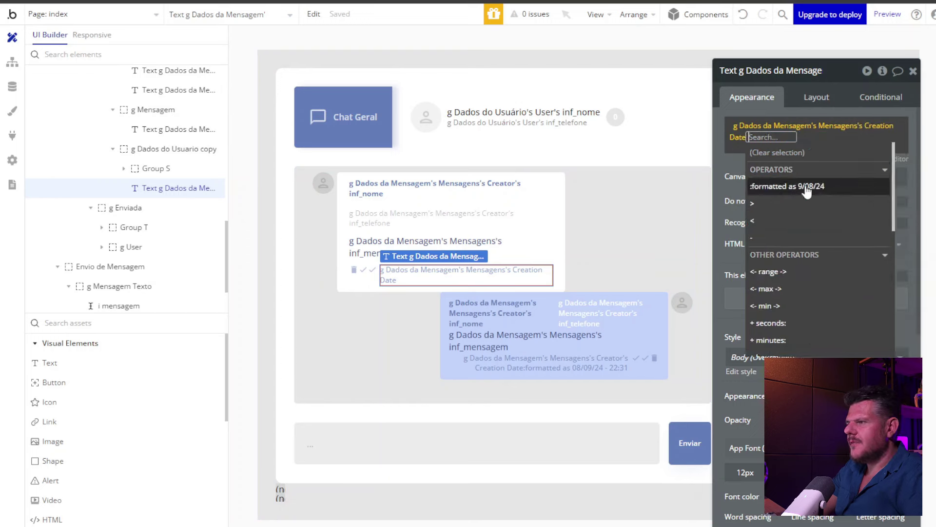
{"action": "left_click", "coordinate": [820, 184]}
{"action": "left_click", "coordinate": [634, 101]}
{"action": "scroll", "coordinate": [618, 273], "scroll_direction": "down", "scroll_amount": 2}
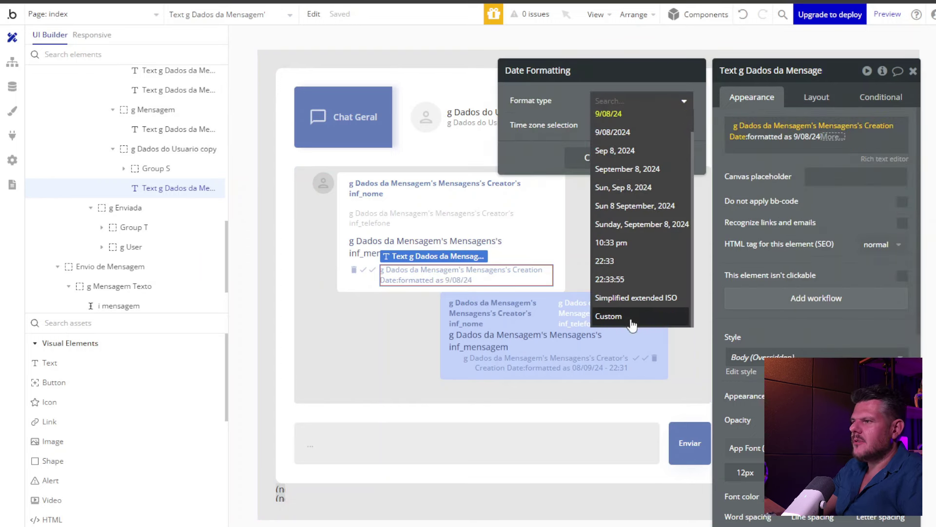
{"action": "left_click", "coordinate": [630, 320]}
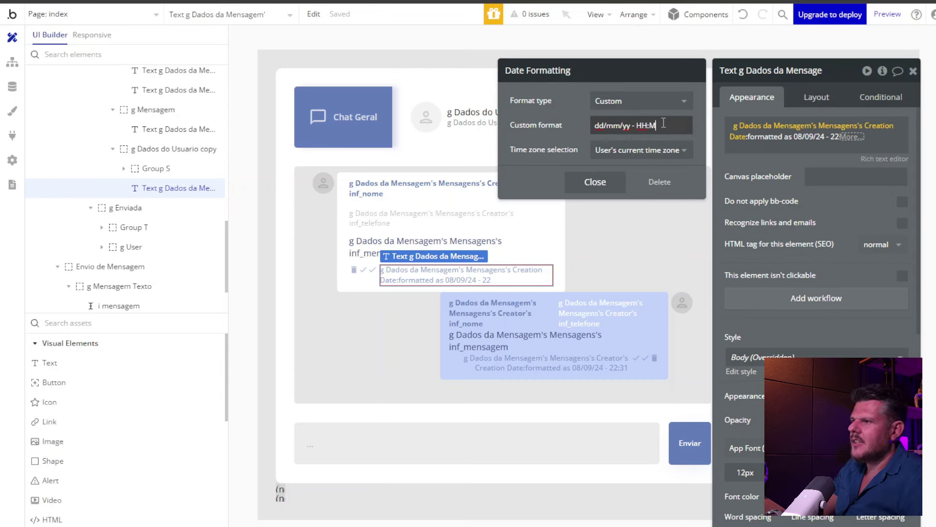
{"action": "left_click", "coordinate": [763, 167]}
Examine the icon color conditions on the two check icons that compare set_usuarios_visualizadores:count with 0 and with rel_usuarios_receptores:count.
{"action": "left_click", "coordinate": [645, 357]}
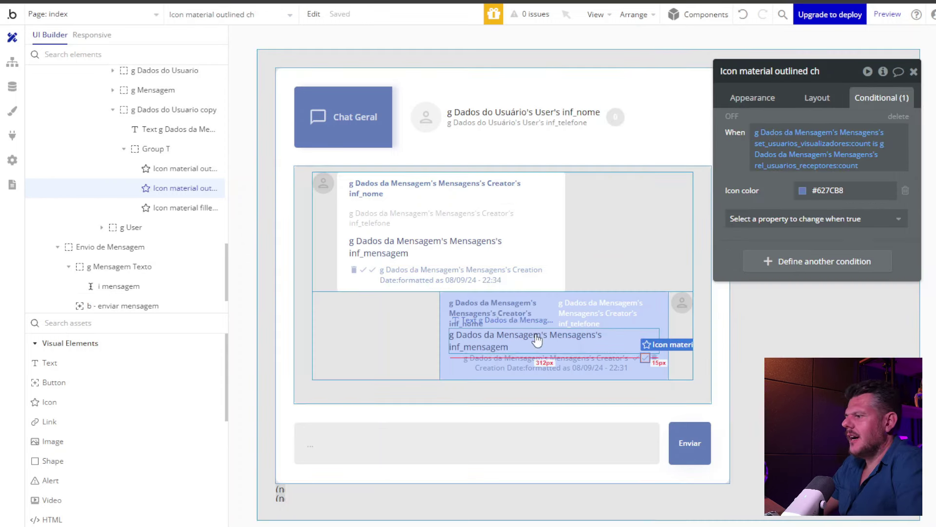
{"action": "left_click", "coordinate": [365, 273]}
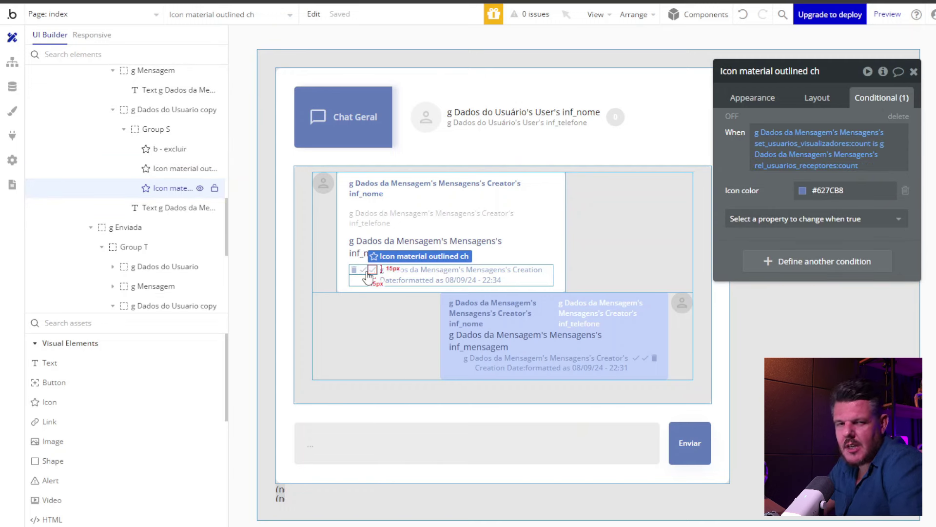
{"action": "left_click", "coordinate": [365, 270]}
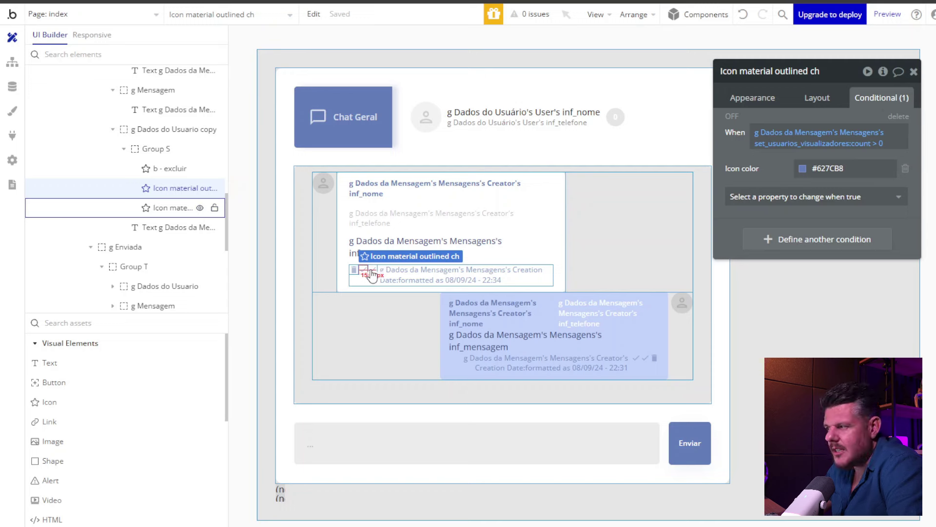
{"action": "left_click", "coordinate": [372, 272]}
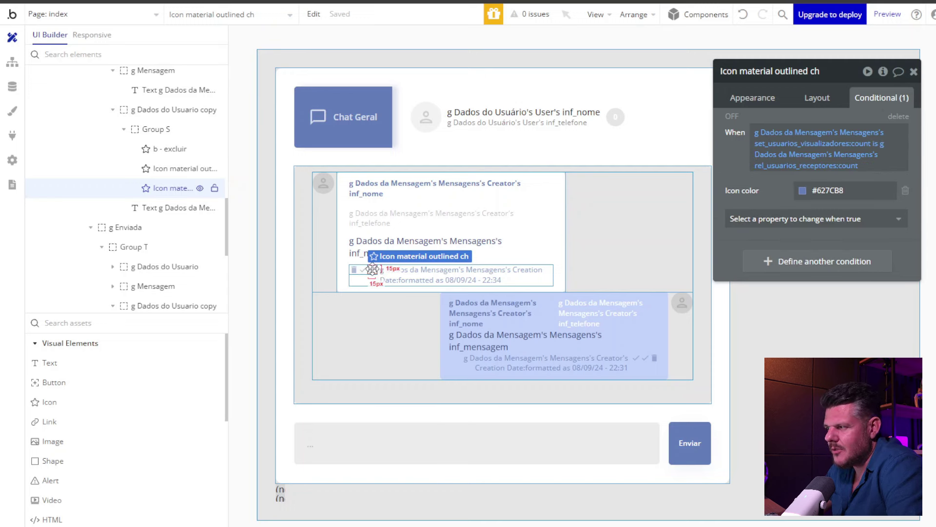
{"action": "left_click", "coordinate": [366, 268]}
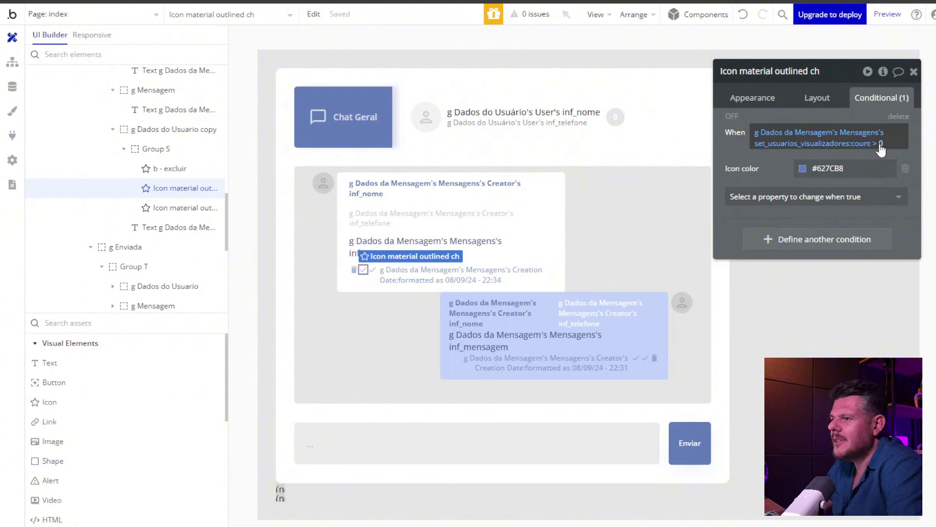
{"action": "left_click", "coordinate": [827, 170]}
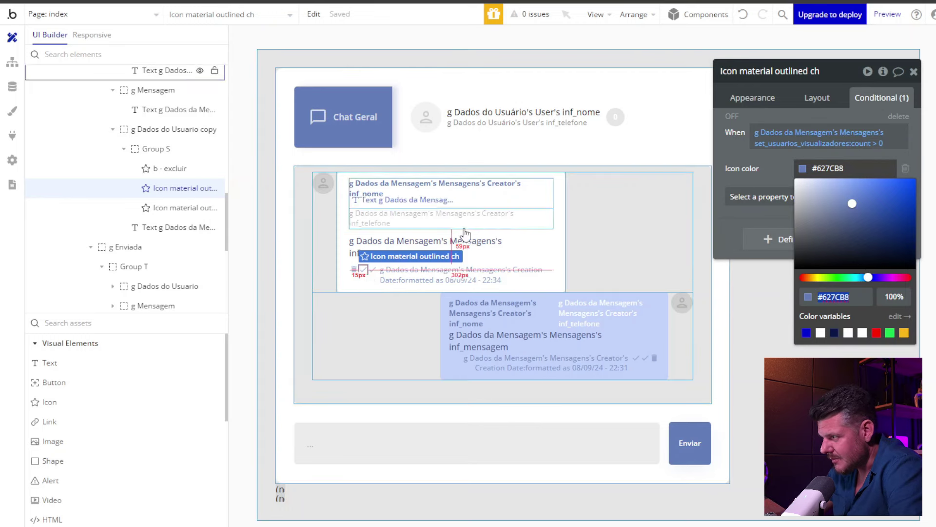
{"action": "left_click", "coordinate": [373, 269]}
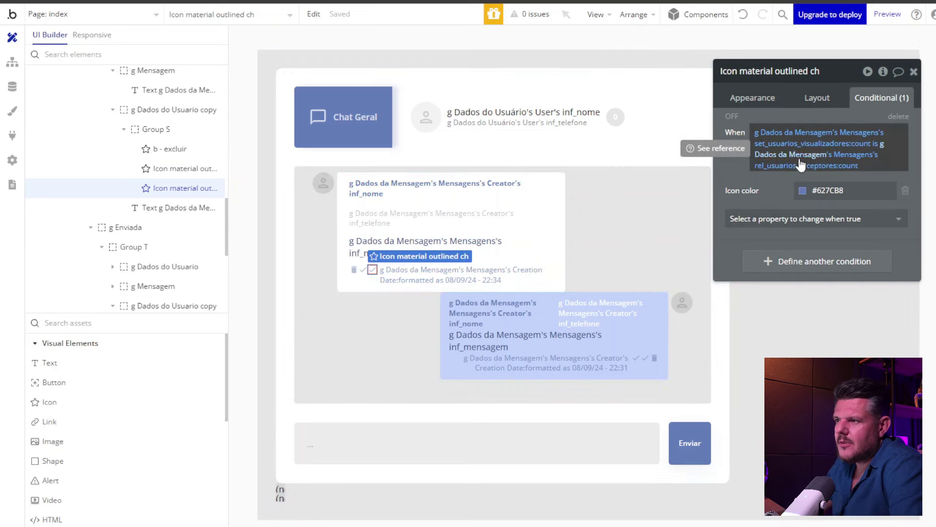
{"action": "left_click", "coordinate": [810, 145]}
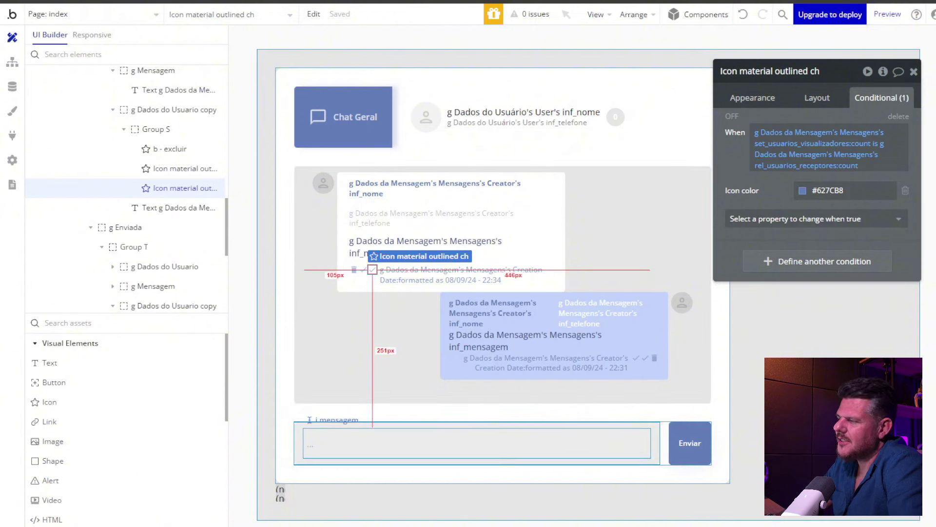
Examine the Envio de Mensagem group, its i mensagem input settings and the b - enviar mensagem button.
{"action": "left_click", "coordinate": [663, 445]}
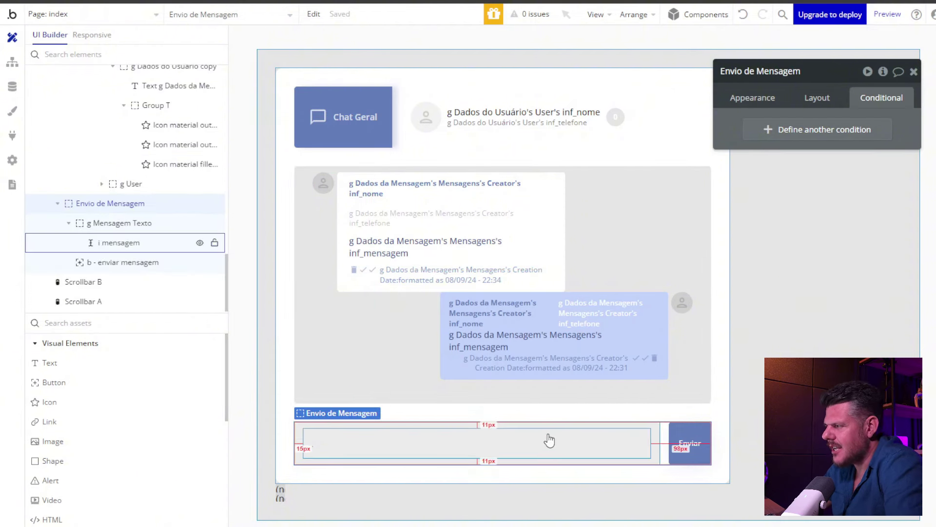
{"action": "left_click", "coordinate": [480, 445]}
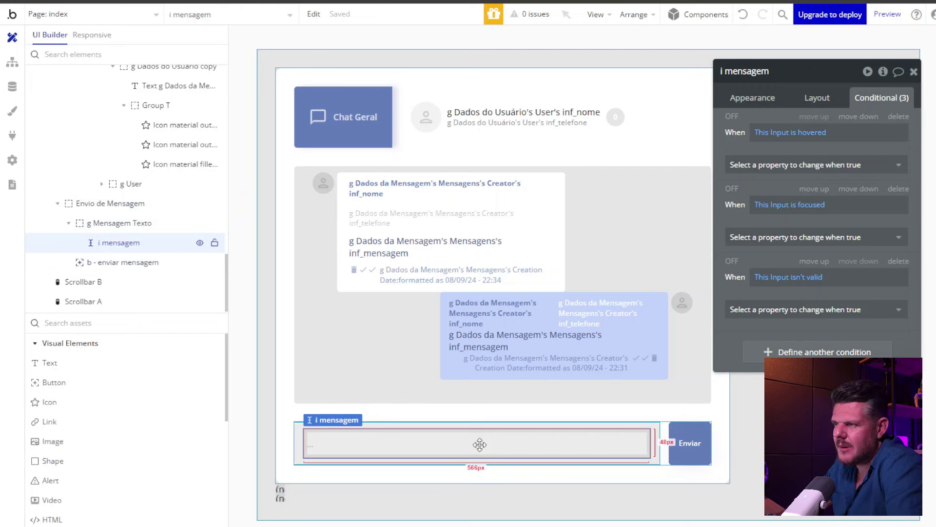
{"action": "left_click", "coordinate": [753, 95]}
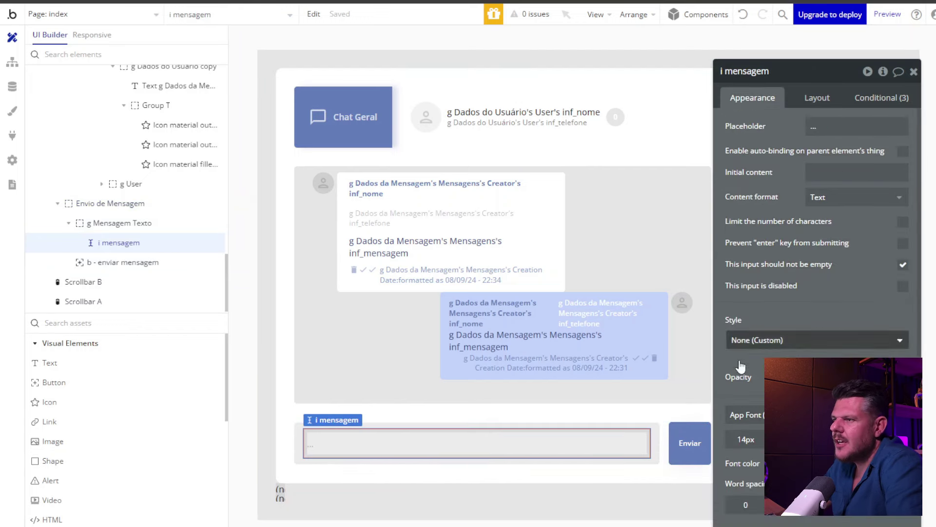
{"action": "left_click", "coordinate": [690, 443]}
{"action": "left_click_drag", "start_coordinate": [762, 153], "coordinate": [810, 150]}
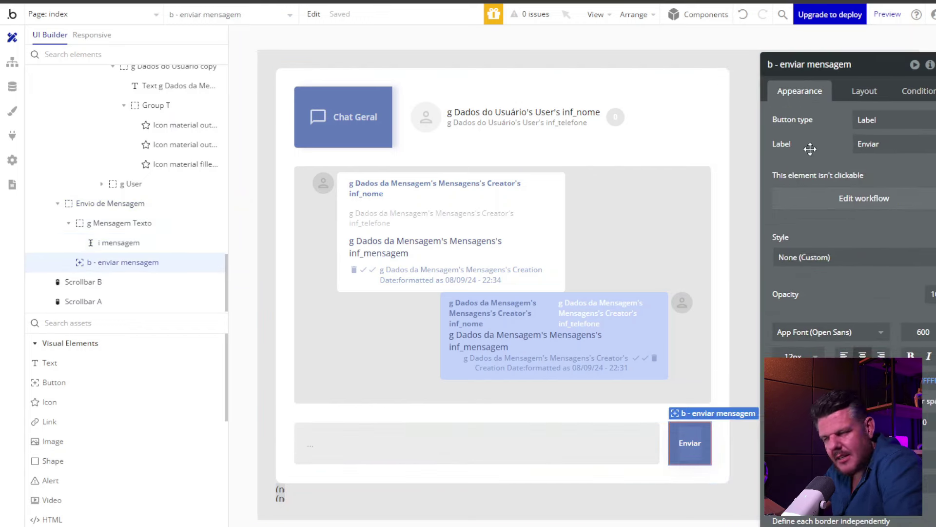
{"action": "left_click", "coordinate": [327, 441]}
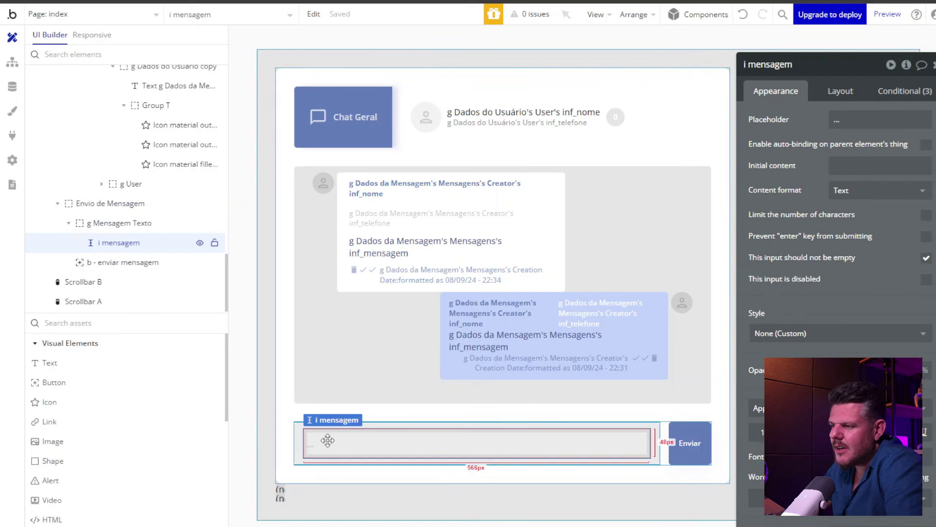
{"action": "left_click", "coordinate": [678, 446]}
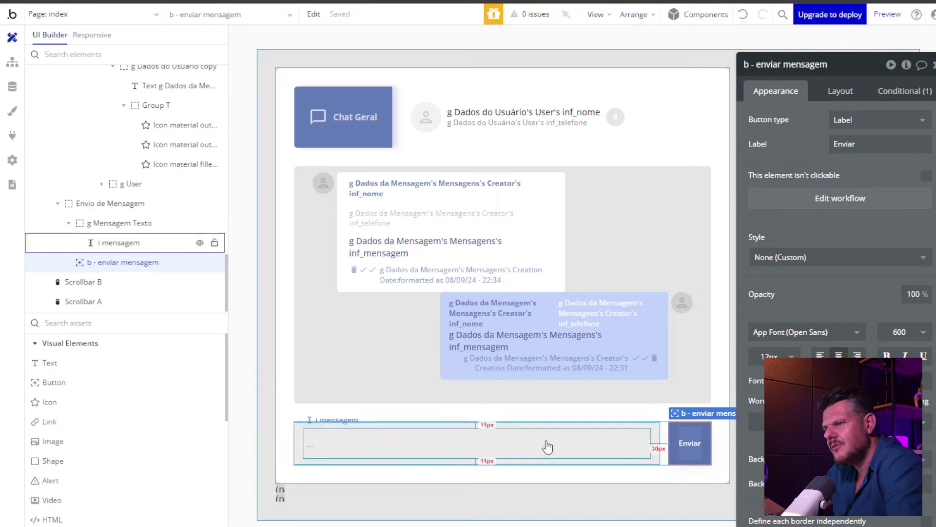
Review the b - enviar mensagem workflow's actions: creating a Mensagens, resetting Envio de Mensagem and scrolling RG - Lista de Mensagens.
{"action": "left_click", "coordinate": [836, 201]}
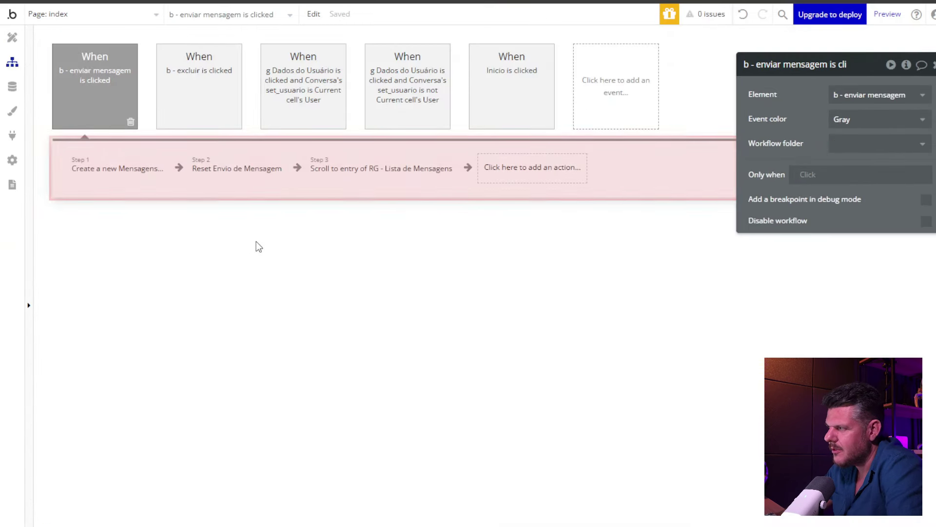
{"action": "left_click", "coordinate": [127, 181]}
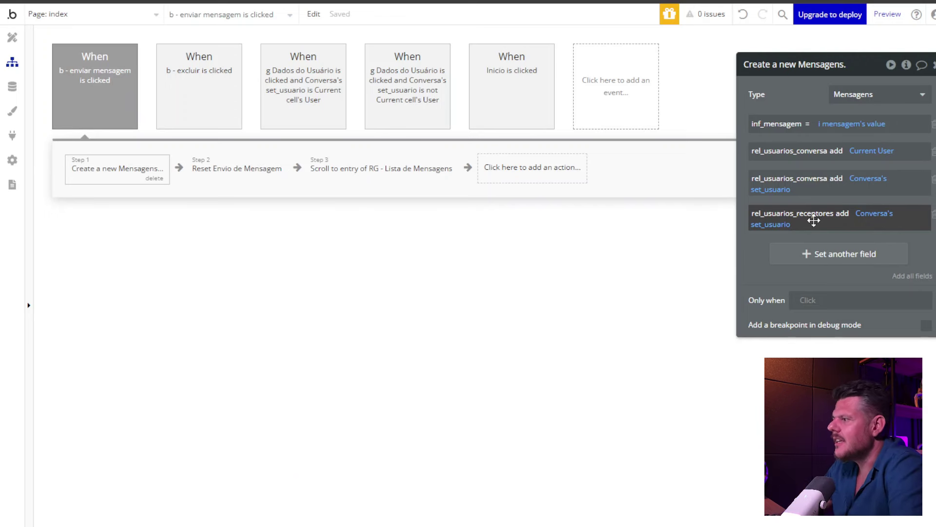
{"action": "left_click", "coordinate": [245, 180]}
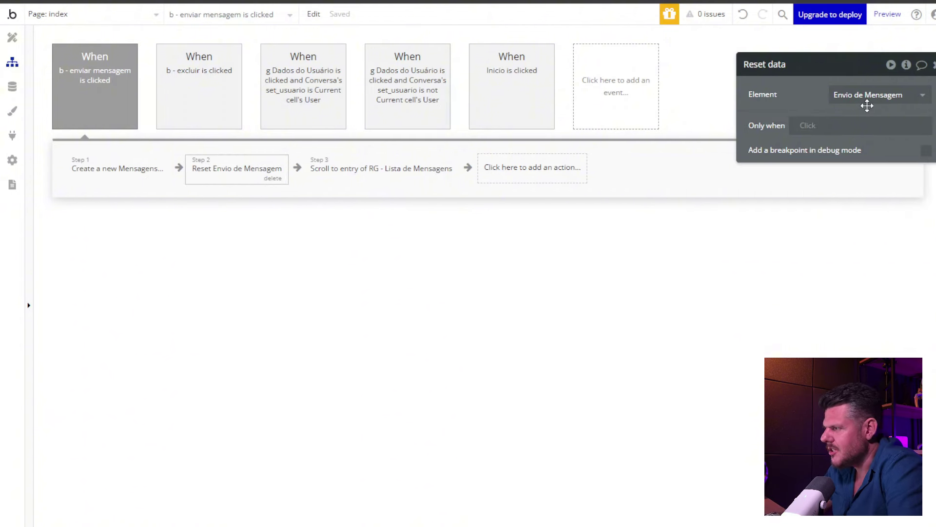
{"action": "left_click", "coordinate": [355, 170]}
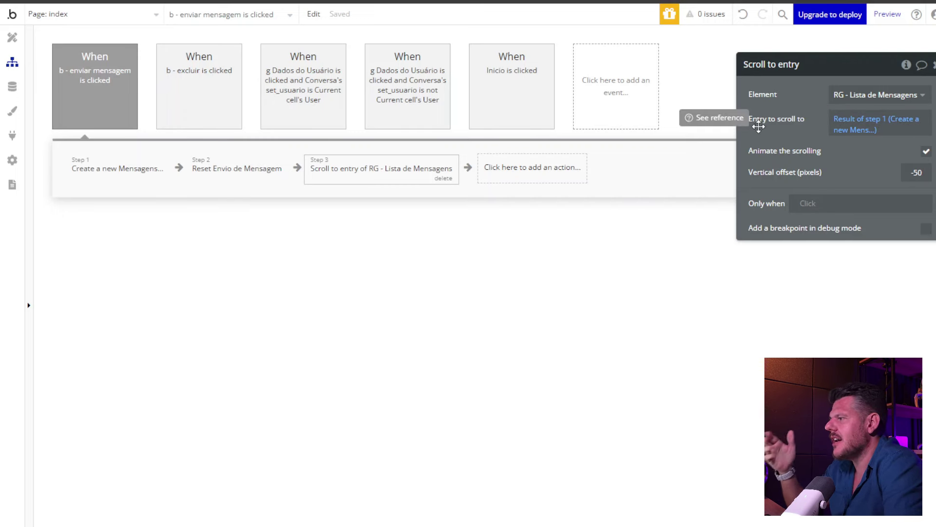
Restrict the b - enviar mensagem workflow to run only when Conversa's set_usuario is not empty.
{"action": "left_click", "coordinate": [82, 95]}
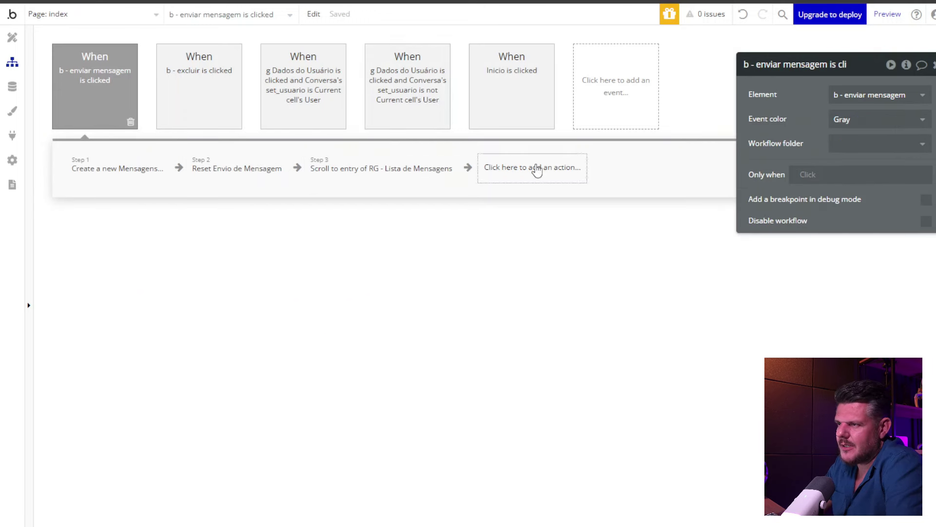
{"action": "left_click", "coordinate": [804, 176]}
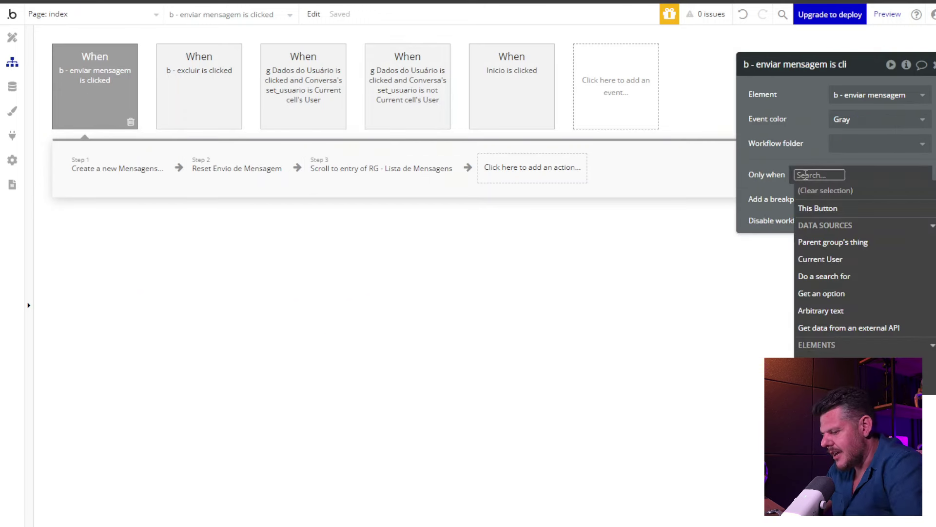
{"action": "type", "text": "conv"}
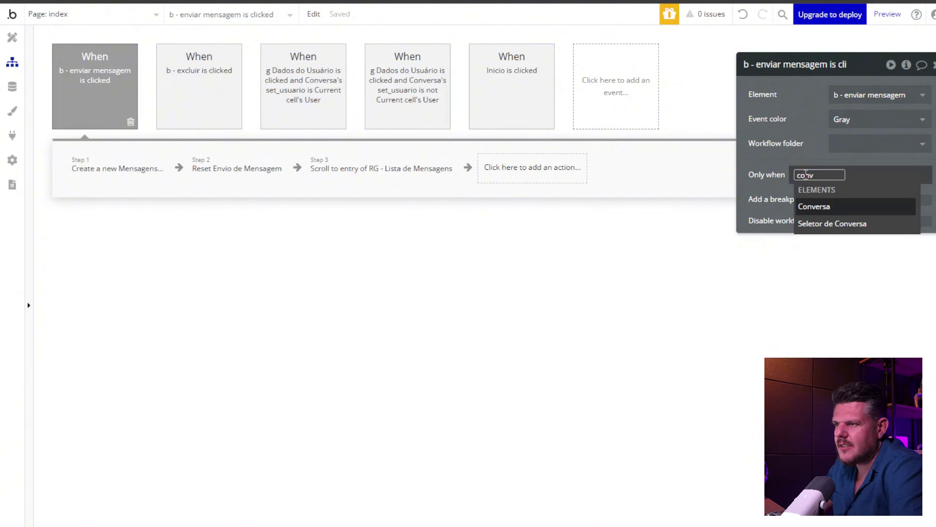
{"action": "left_click", "coordinate": [829, 207]}
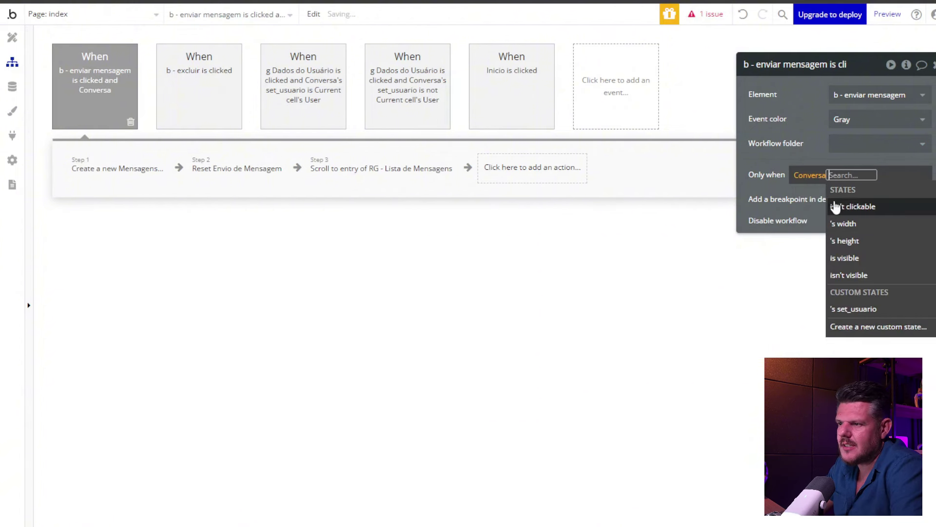
{"action": "left_click", "coordinate": [859, 309]}
{"action": "scroll", "coordinate": [900, 286], "scroll_direction": "down", "scroll_amount": 2}
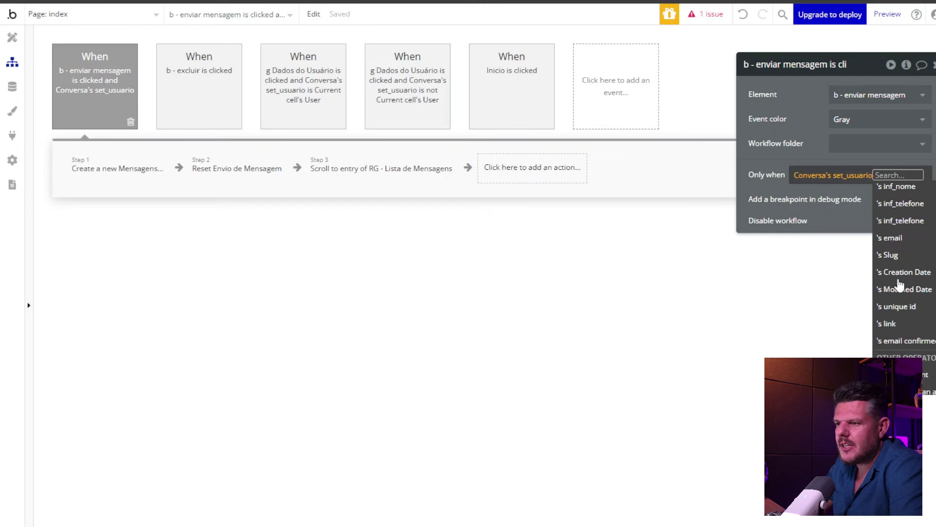
{"action": "scroll", "coordinate": [900, 285], "scroll_direction": "down", "scroll_amount": 3}
{"action": "left_click", "coordinate": [878, 313]}
{"action": "left_click", "coordinate": [796, 145]}
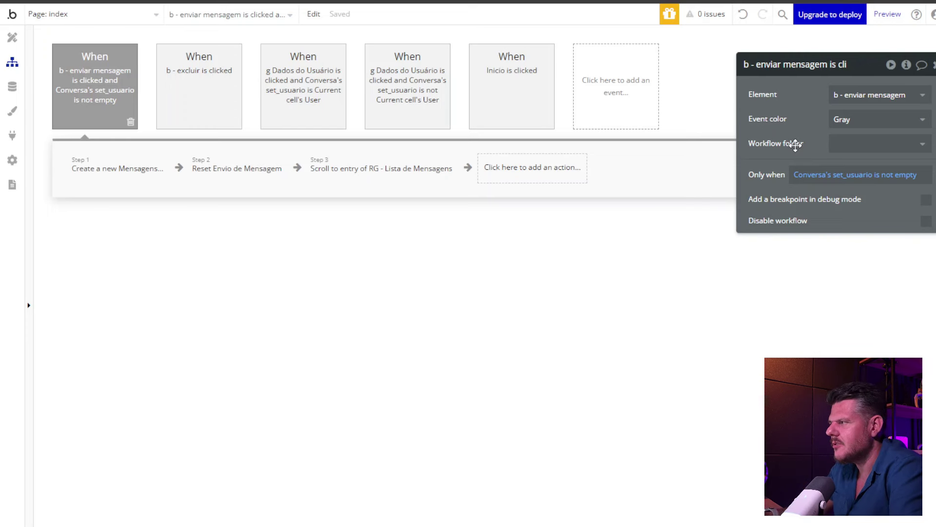
Duplicate the b - enviar mensagem workflow and set the copy's condition to Conversa's set_usuario is empty.
{"action": "right_click", "coordinate": [64, 76]}
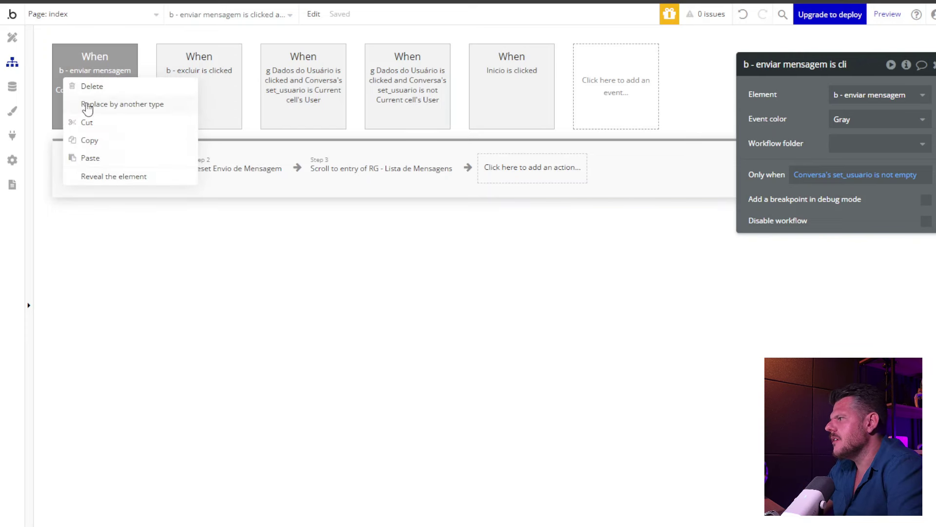
{"action": "left_click", "coordinate": [97, 145]}
{"action": "right_click", "coordinate": [95, 102]}
{"action": "left_click", "coordinate": [124, 183]}
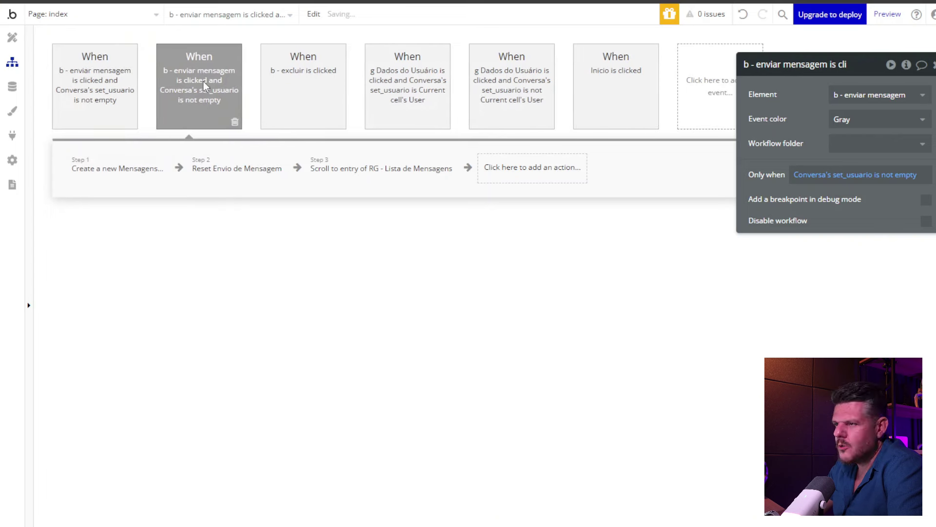
{"action": "left_click", "coordinate": [887, 175]}
{"action": "scroll", "coordinate": [898, 268], "scroll_direction": "down", "scroll_amount": 5}
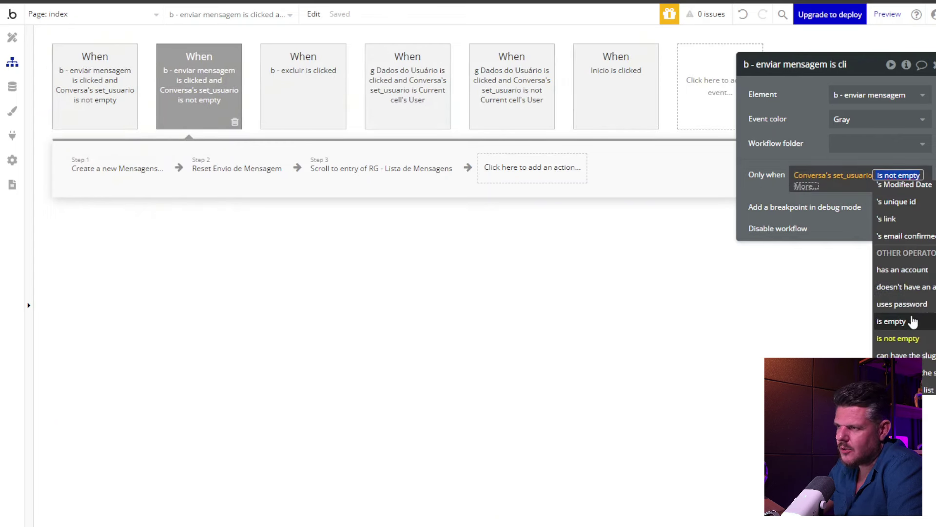
{"action": "left_click", "coordinate": [910, 319]}
{"action": "left_click", "coordinate": [779, 119]}
Remove both rel_usuarios_conversa entries from the Create a new Mensagens action in the workflow for an empty set_usuario.
{"action": "left_click", "coordinate": [112, 168]}
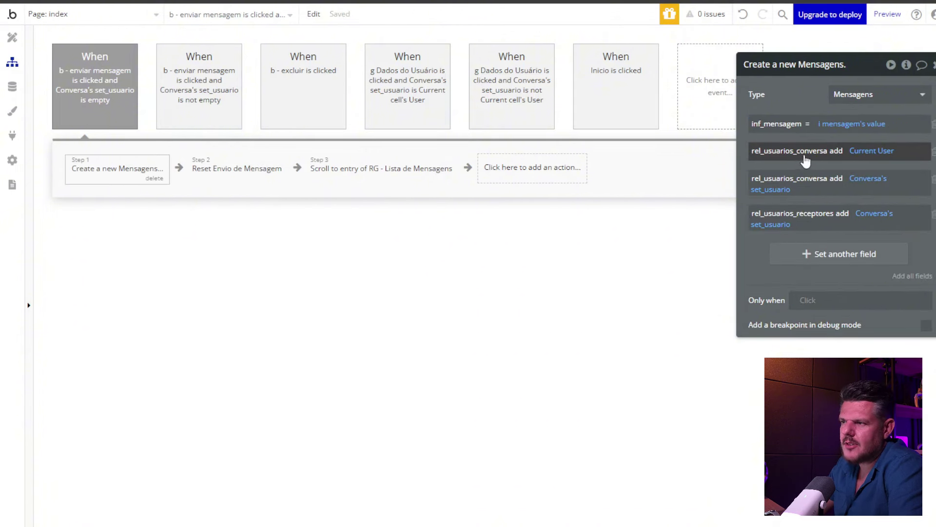
{"action": "left_click", "coordinate": [933, 153]}
{"action": "left_click", "coordinate": [933, 152]}
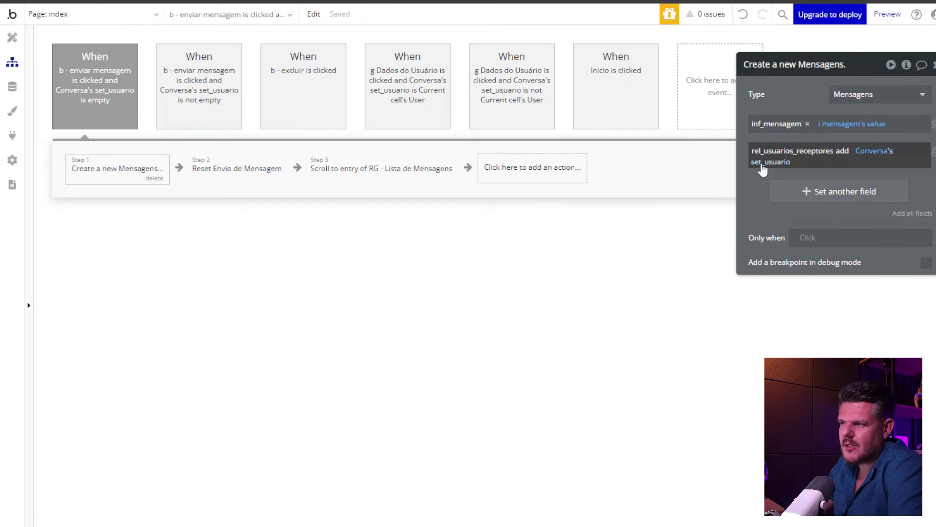
Replace the rel_usuarios_receptores value in the Create a new Mensagens action with a search for User without any constraint.
{"action": "left_click", "coordinate": [869, 152]}
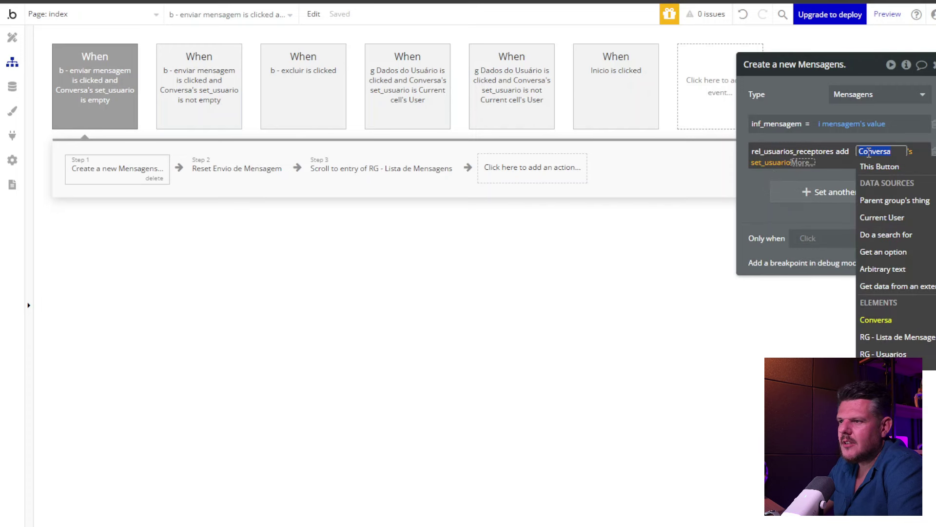
{"action": "left_click", "coordinate": [873, 235]}
{"action": "left_click", "coordinate": [657, 99]}
{"action": "type", "text": "user"}
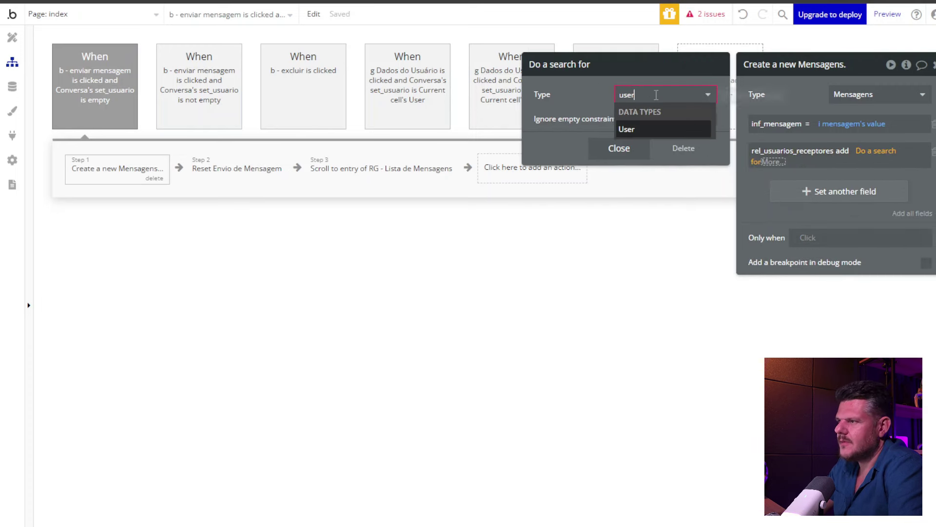
{"action": "left_click", "coordinate": [649, 129]}
{"action": "left_click", "coordinate": [648, 130]}
{"action": "left_click", "coordinate": [556, 123]}
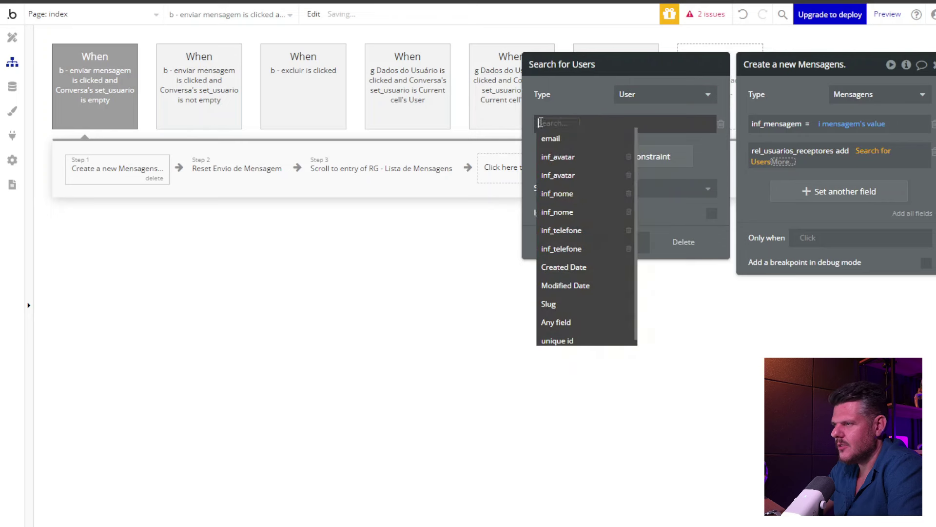
{"action": "left_click", "coordinate": [574, 97]}
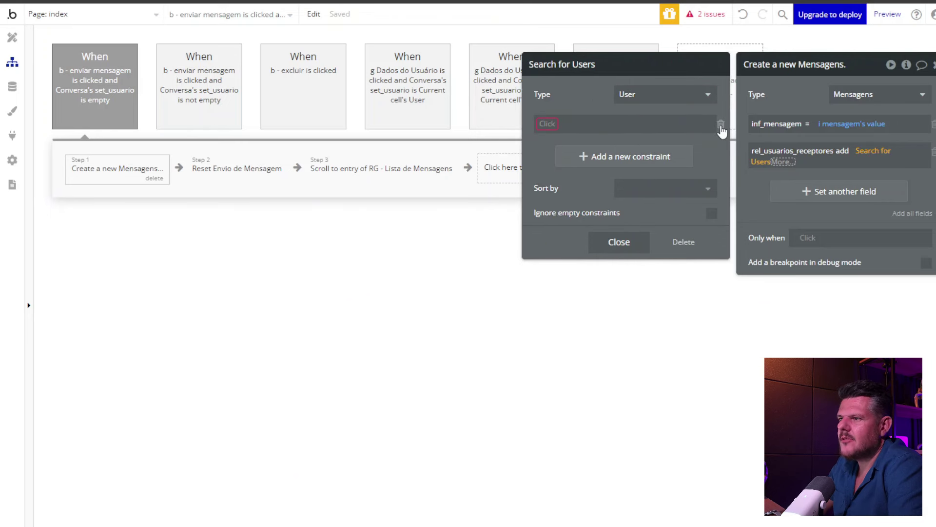
{"action": "left_click", "coordinate": [720, 124]}
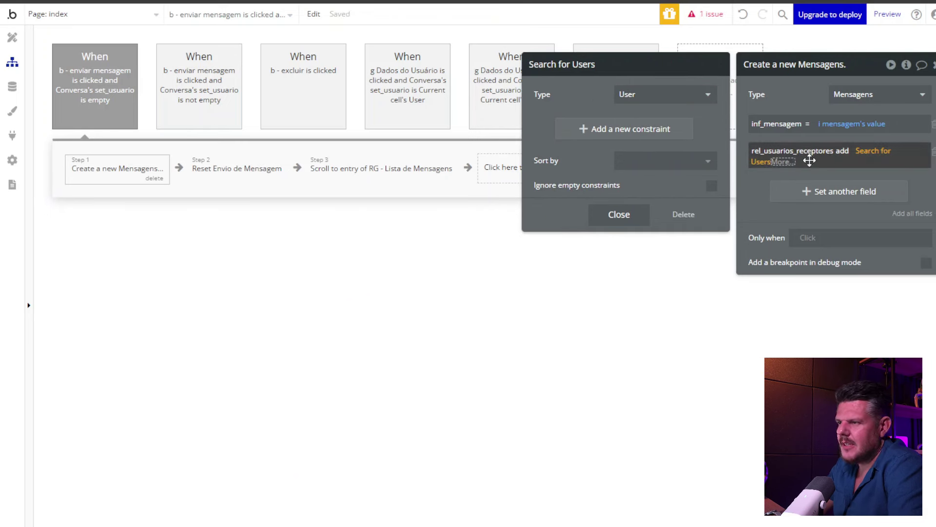
Exclude Current User from the user search with :minus item and change the rel_usuarios_receptores operation to add list.
{"action": "left_click", "coordinate": [782, 162]}
{"action": "type", "text": "minus"}
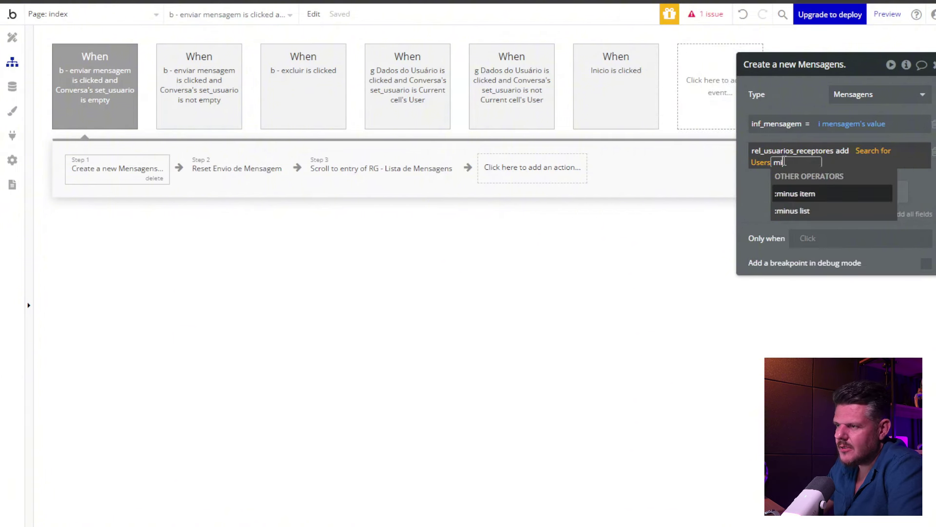
{"action": "left_click", "coordinate": [793, 195]}
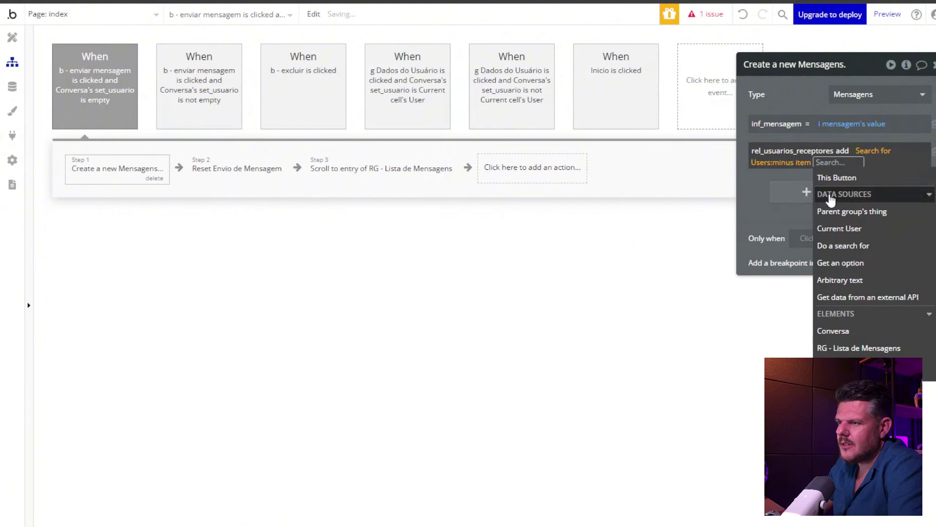
{"action": "left_click", "coordinate": [831, 228]}
{"action": "left_click", "coordinate": [808, 101]}
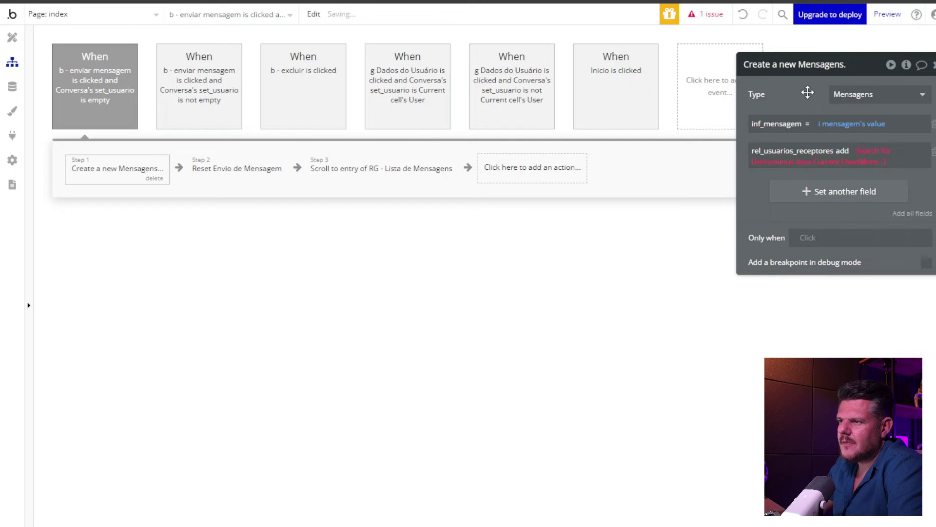
{"action": "left_click", "coordinate": [842, 150]}
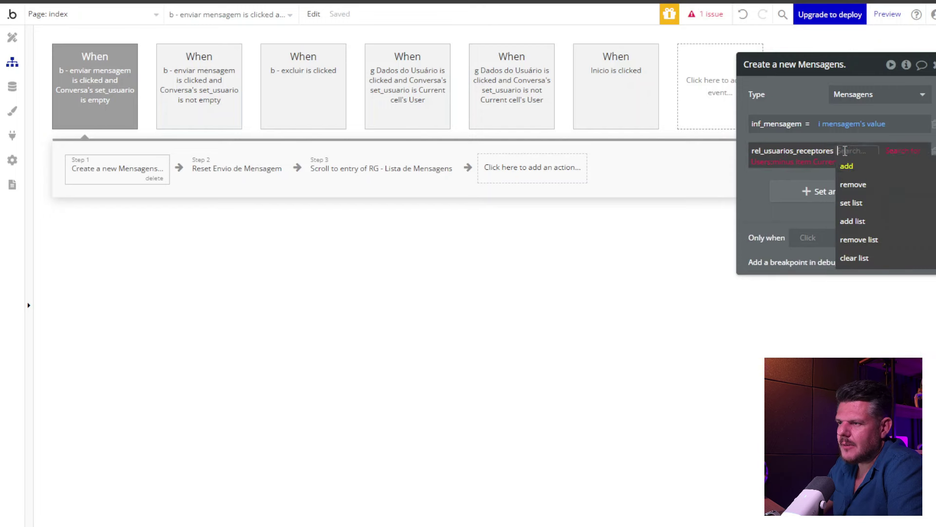
{"action": "left_click", "coordinate": [851, 218]}
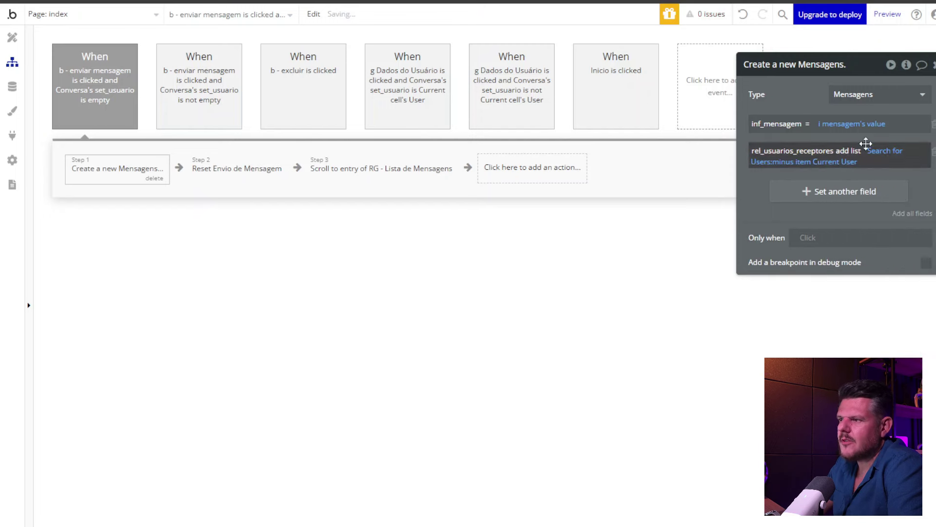
Check the workflow's reset and scroll-to-entry actions, and switch to the running chat app and refresh it.
{"action": "left_click", "coordinate": [219, 166]}
{"action": "left_click", "coordinate": [414, 171]}
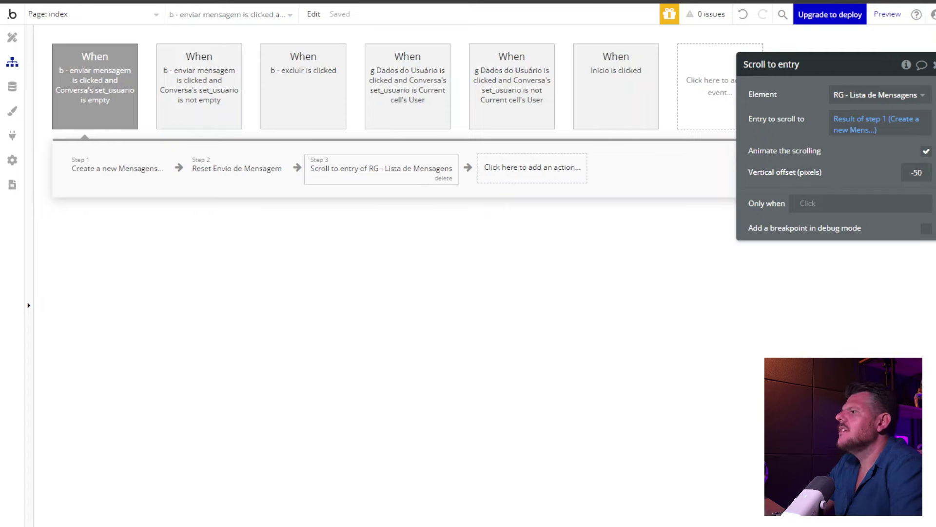
{"action": "left_click", "coordinate": [384, 1]}
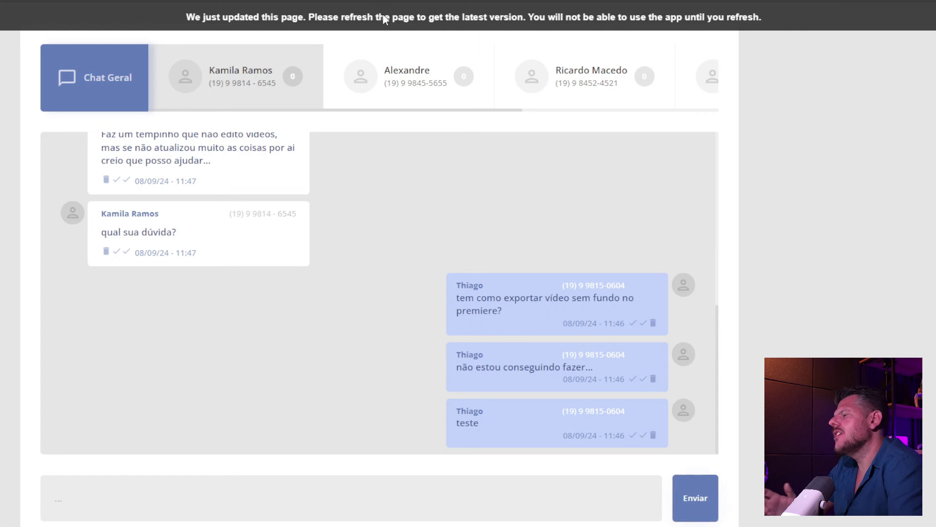
{"action": "left_click", "coordinate": [384, 19]}
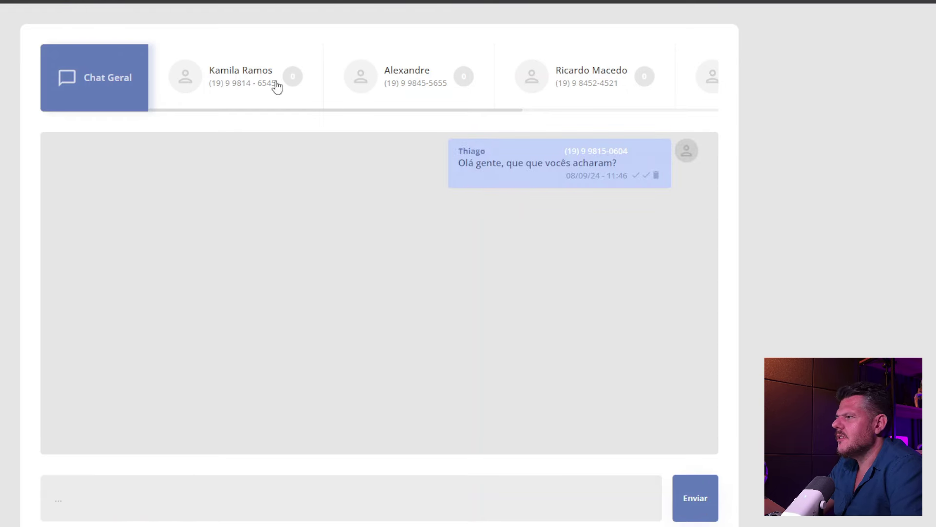
Send "Fala Meu querido! tudo certo?" to the second contact and a greeting ending in "ta viajando?" to the third contact.
{"action": "left_click", "coordinate": [420, 75]}
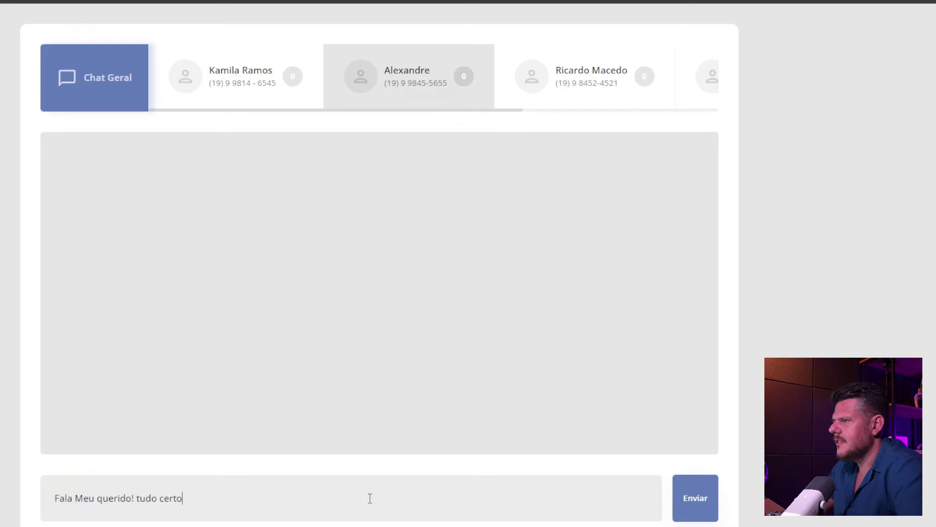
{"action": "left_click", "coordinate": [584, 65]}
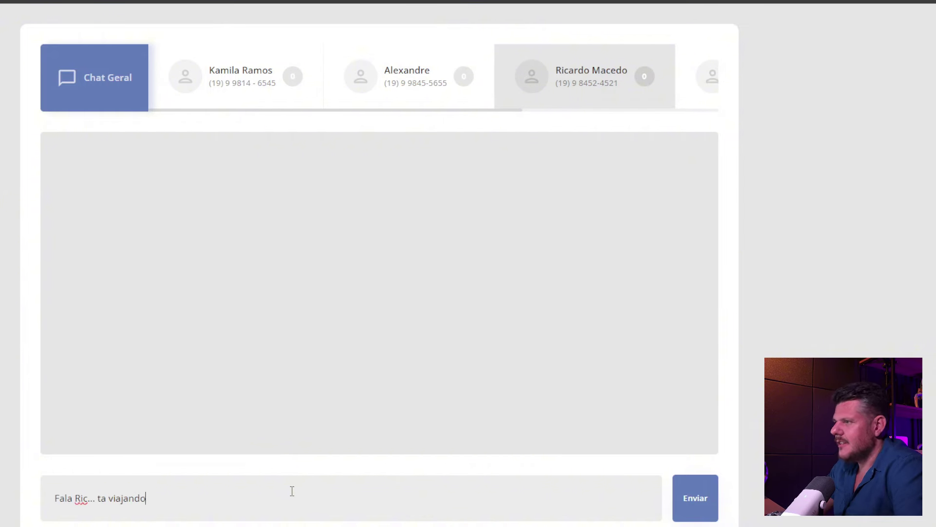
{"action": "type", "text": "?"}
{"action": "key", "text": "Return"}
Compare the private conversations of the first three contacts to check that each shows only its own messages.
{"action": "left_click", "coordinate": [422, 100]}
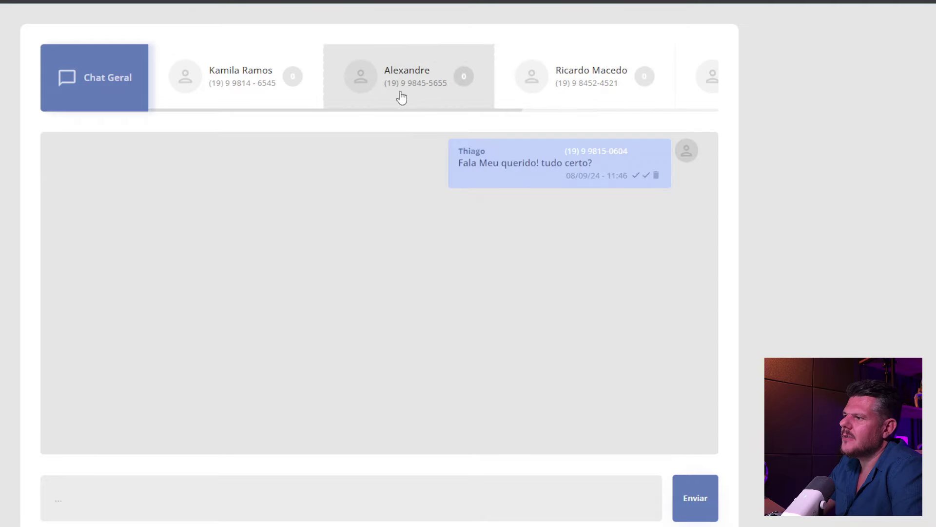
{"action": "left_click", "coordinate": [252, 94]}
{"action": "left_click", "coordinate": [389, 89]}
{"action": "left_click", "coordinate": [560, 77]}
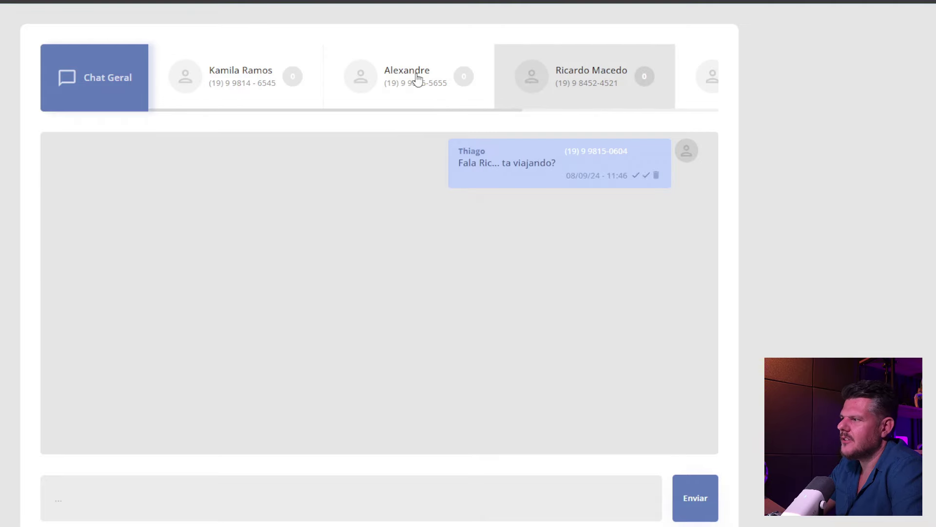
{"action": "left_click", "coordinate": [418, 79]}
{"action": "left_click", "coordinate": [265, 79]}
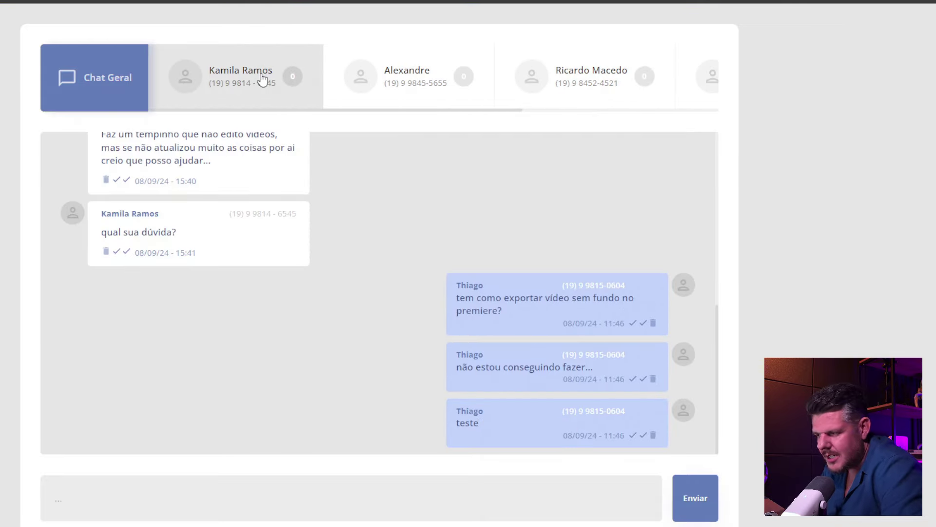